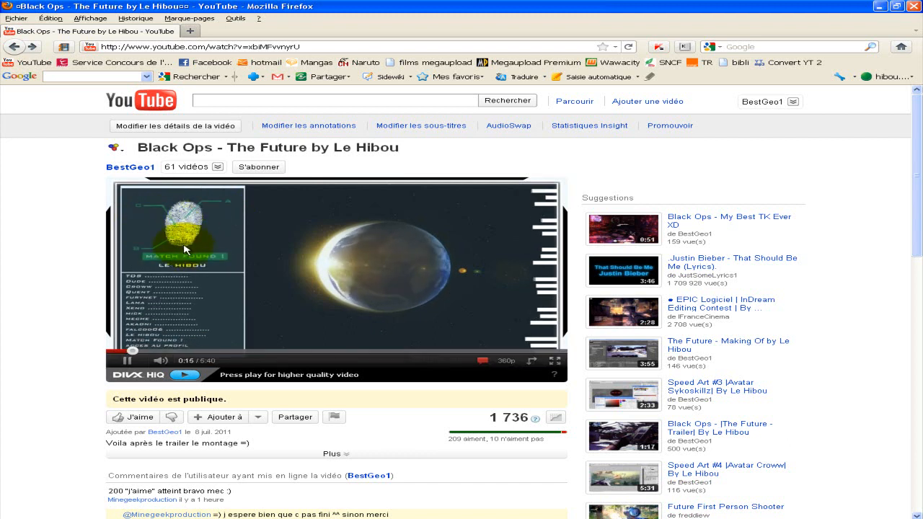
- Switch to After Effects and create a 1280 x 720 px composition named "effet empreinte" with a duration of 0:00:30:00
click(122, 361)
click(388, 518)
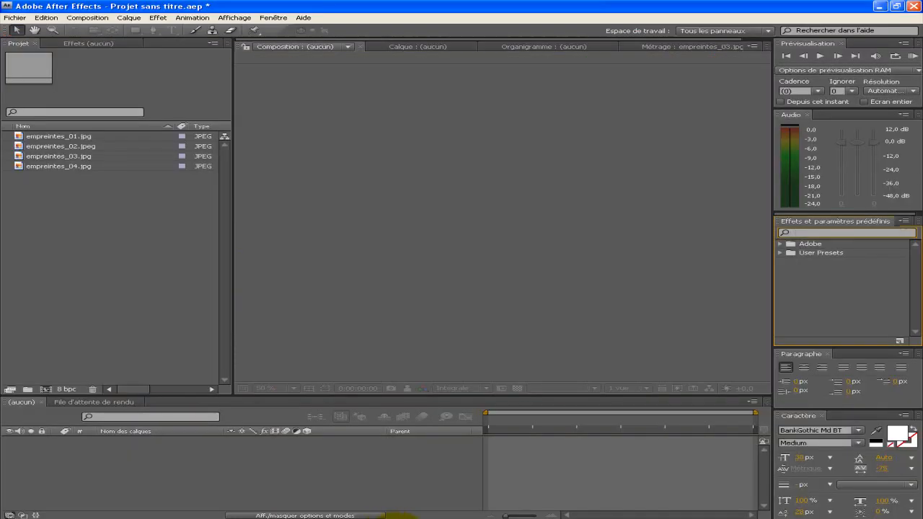
click(87, 17)
click(108, 29)
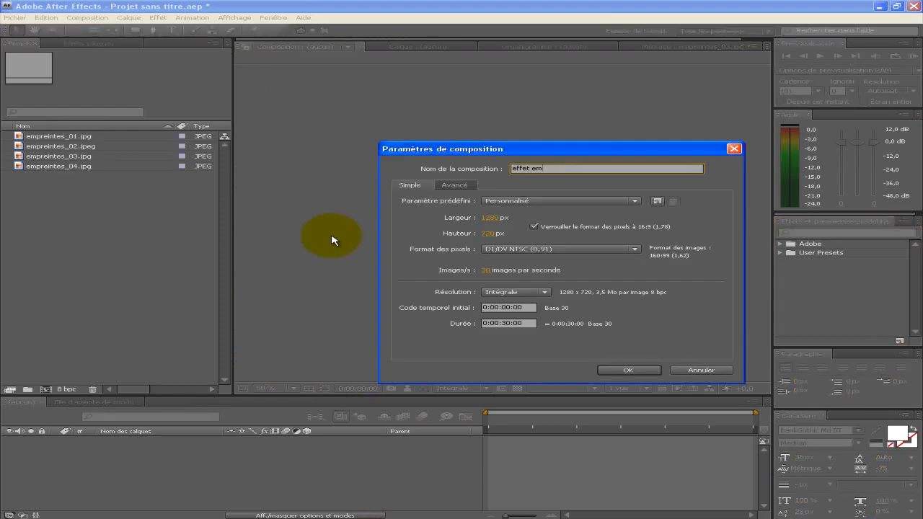
click(520, 323)
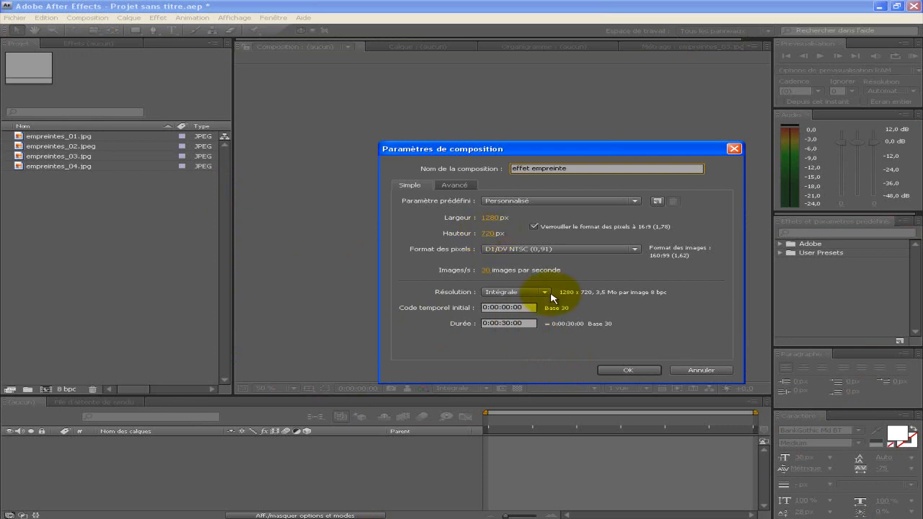
click(627, 371)
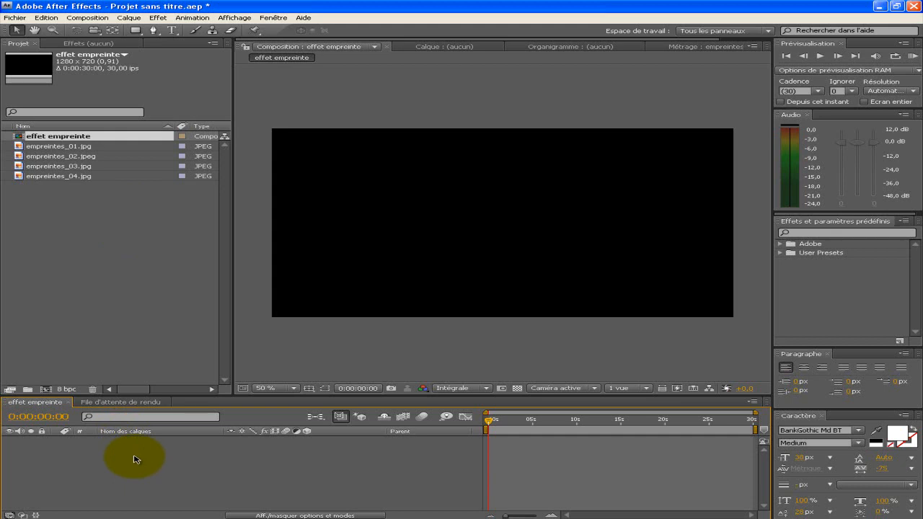
- Add a white solid named "cadre" at the full composition size
key(ctrl+y)
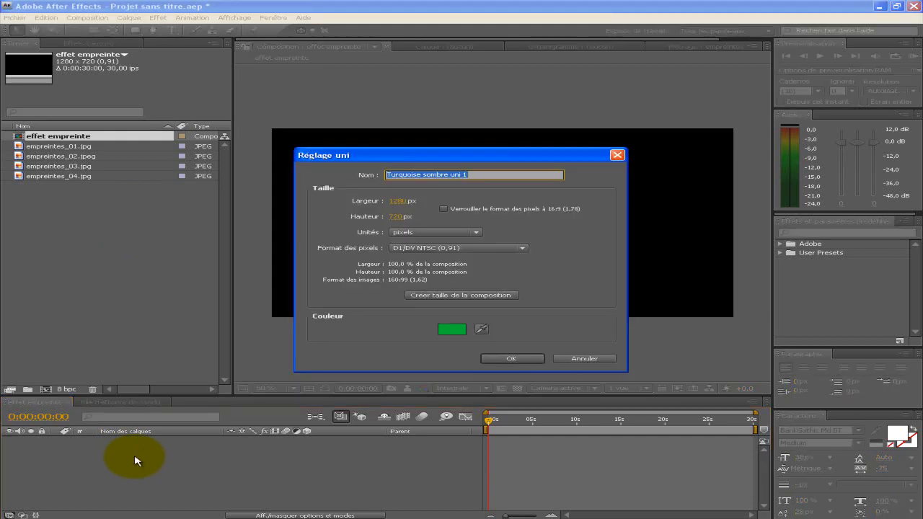
text(cadre)
click(452, 328)
click(566, 316)
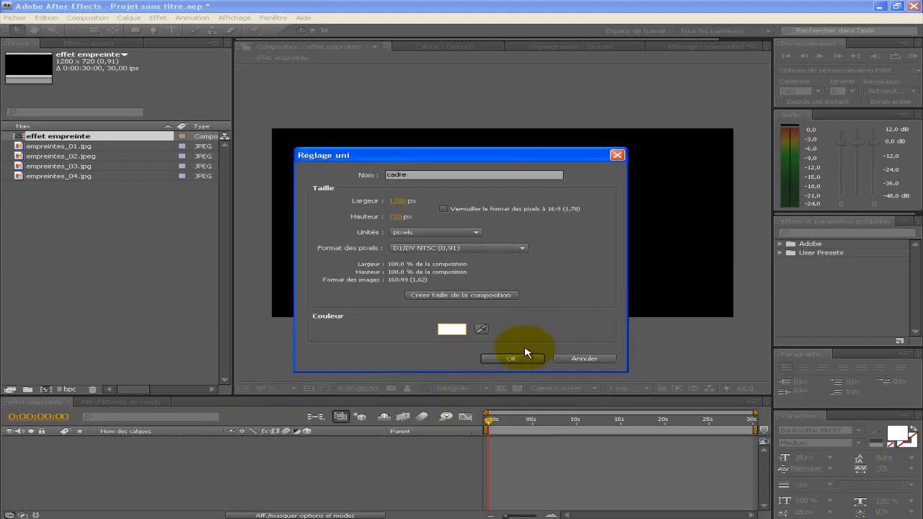
click(512, 356)
- Add a full-size rectangular mask to the cadre layer and scale the layer down to 47%
double_click(135, 29)
click(170, 440)
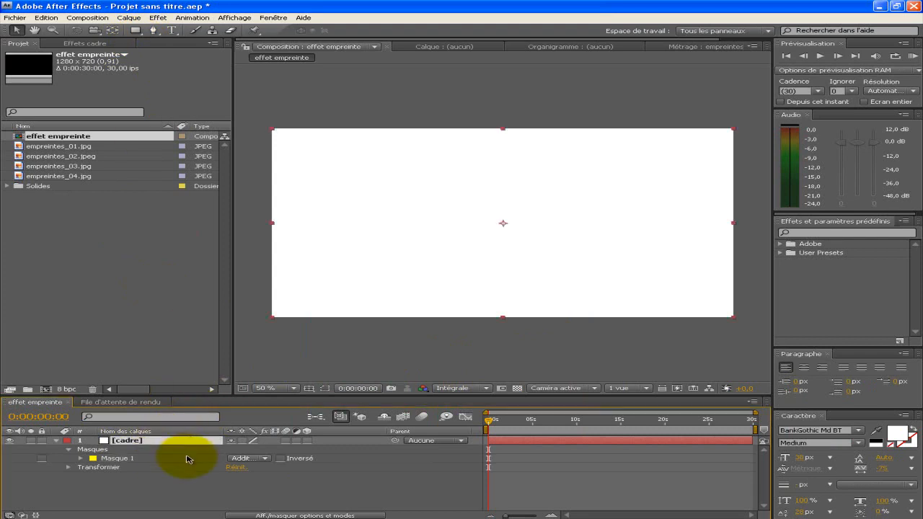
key(s)
drag(245, 449, 206, 446)
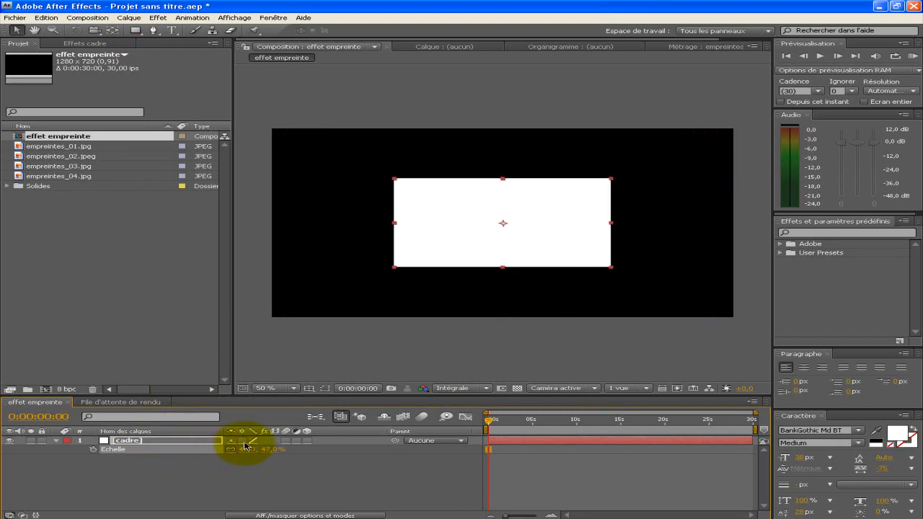
- Set the cadre mask to subtract mode and its expansion to about -10 pixels, leaving a thin white outline
click(150, 439)
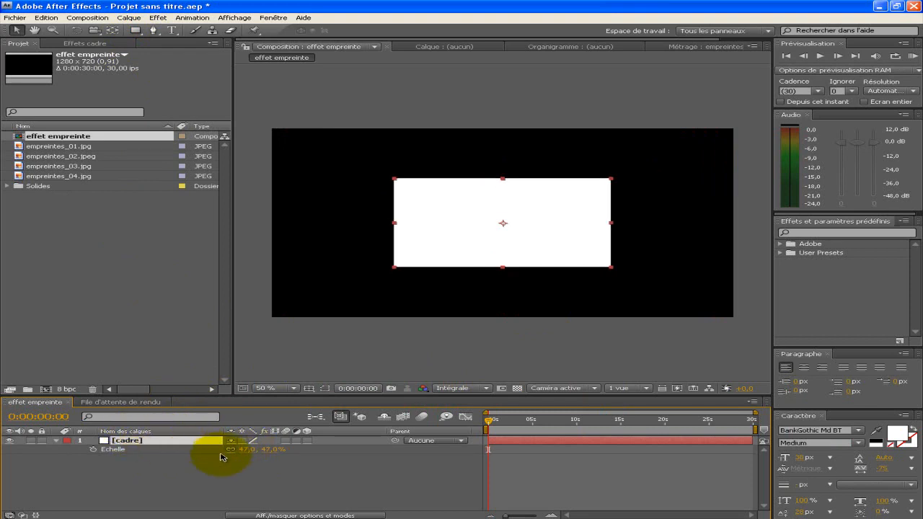
key(m)
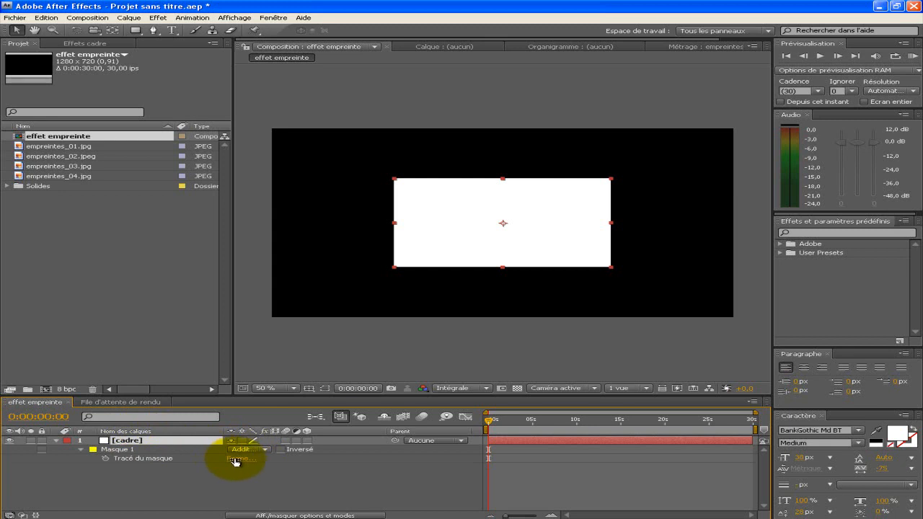
click(245, 448)
click(261, 459)
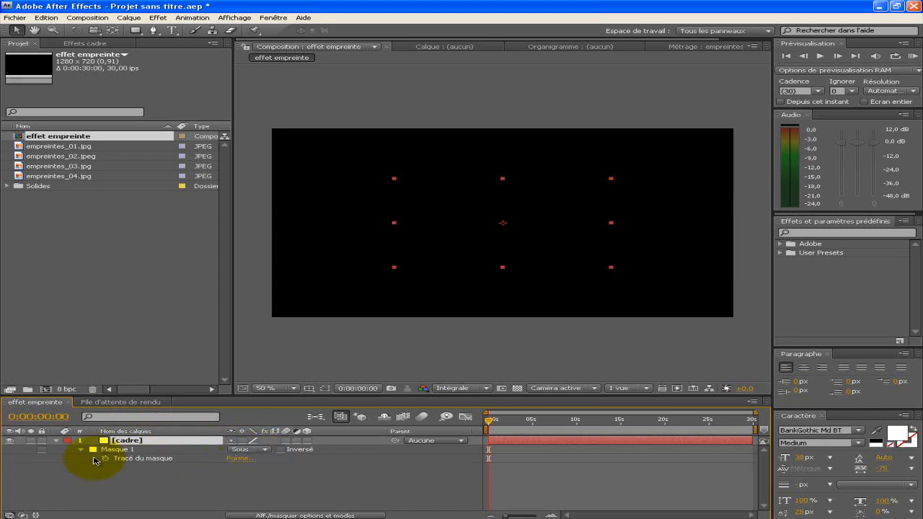
click(81, 449)
click(80, 450)
drag(234, 488, 226, 484)
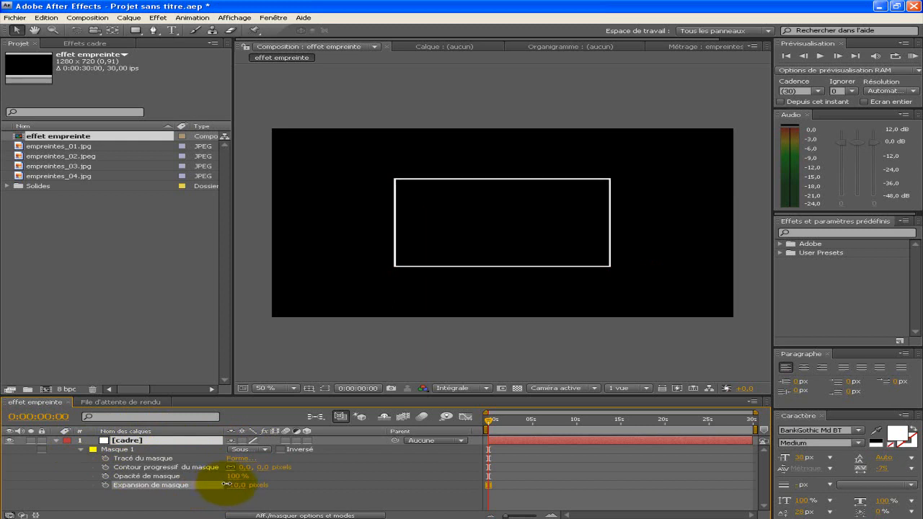
click(56, 440)
click(281, 360)
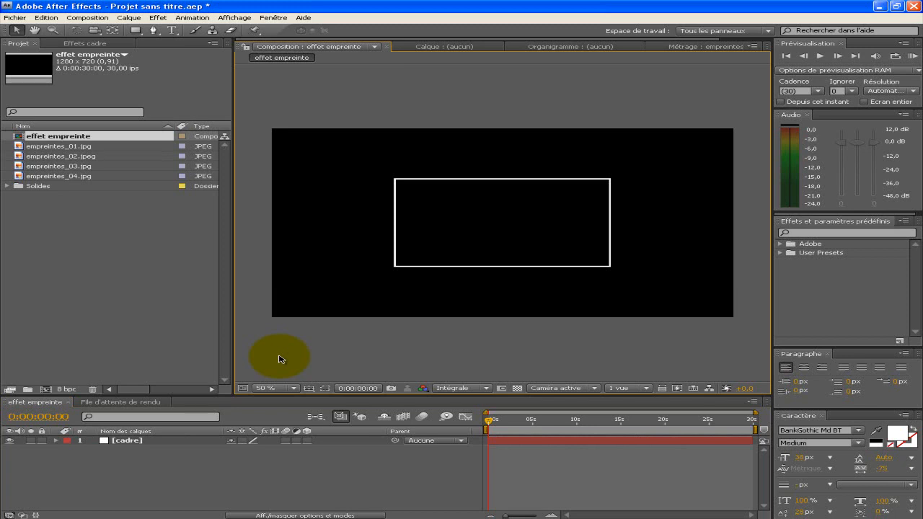
- Add a white solid named "séparation" and copy the cadre layer's 47% scale onto it
key(ctrl+y)
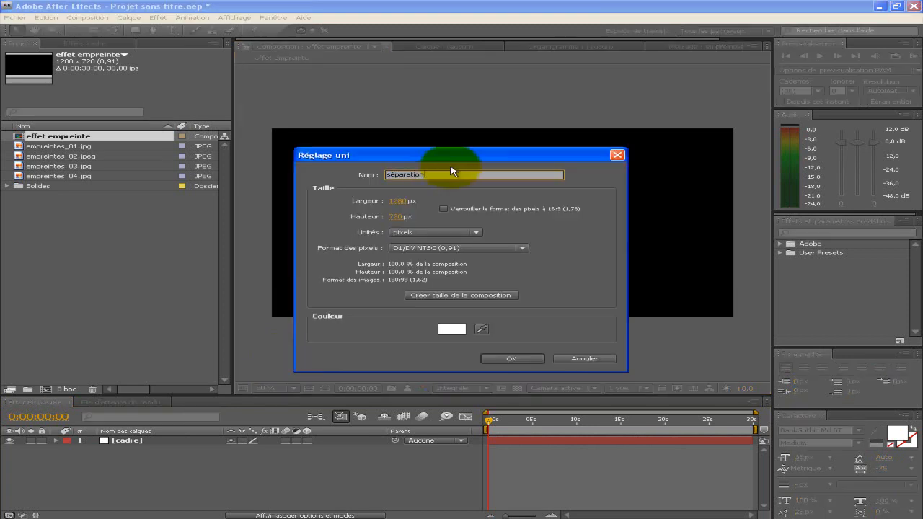
click(526, 360)
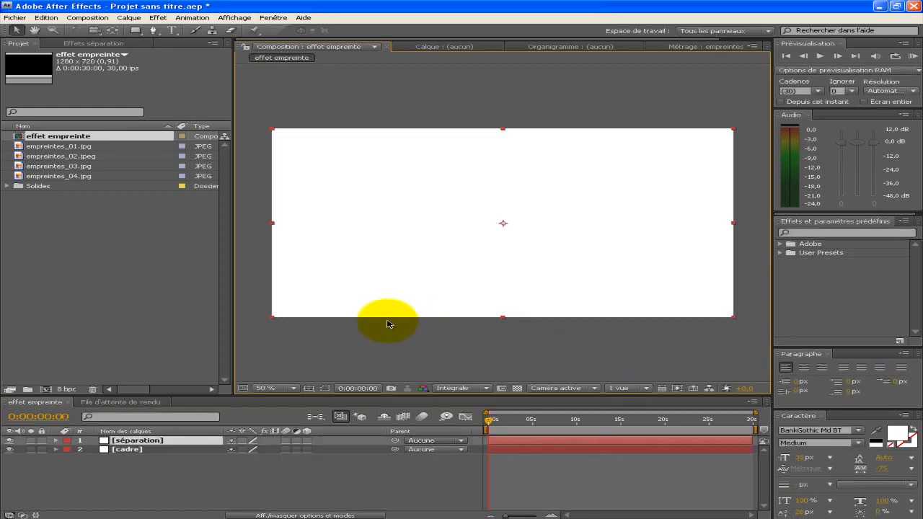
click(124, 441)
key(s)
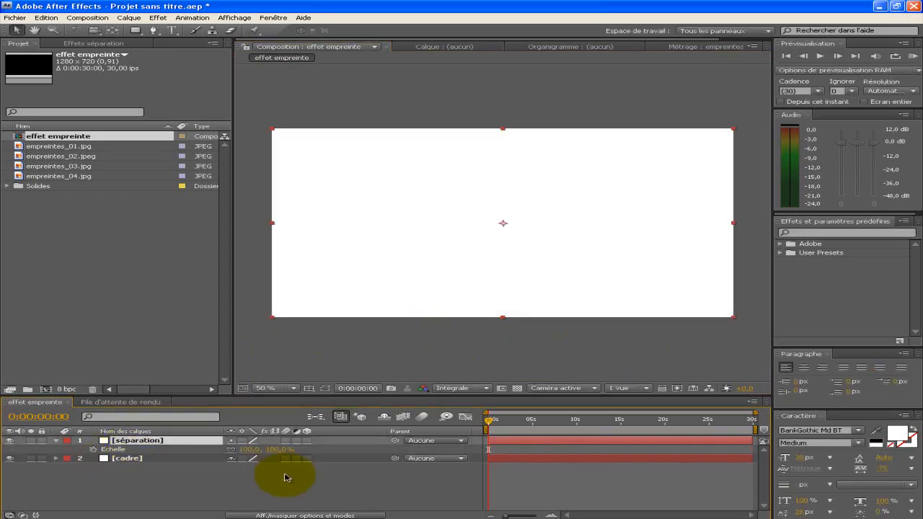
click(124, 458)
key(s)
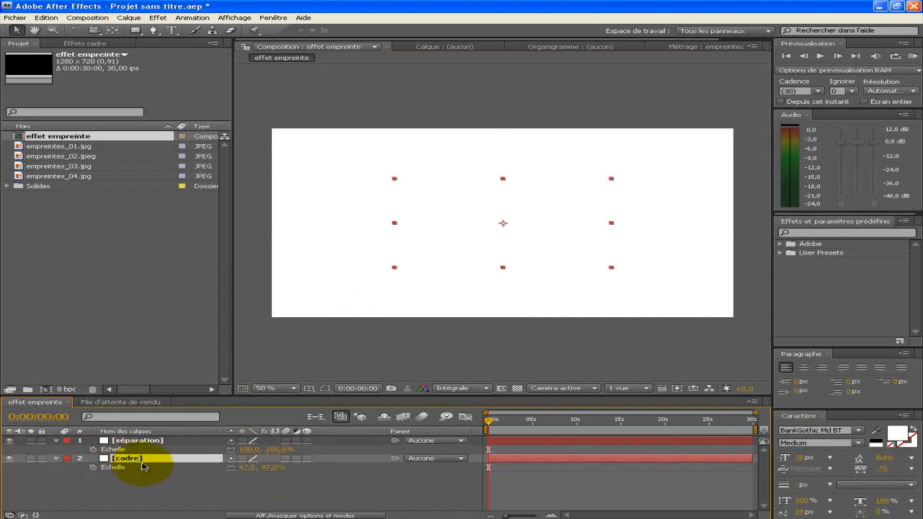
click(137, 441)
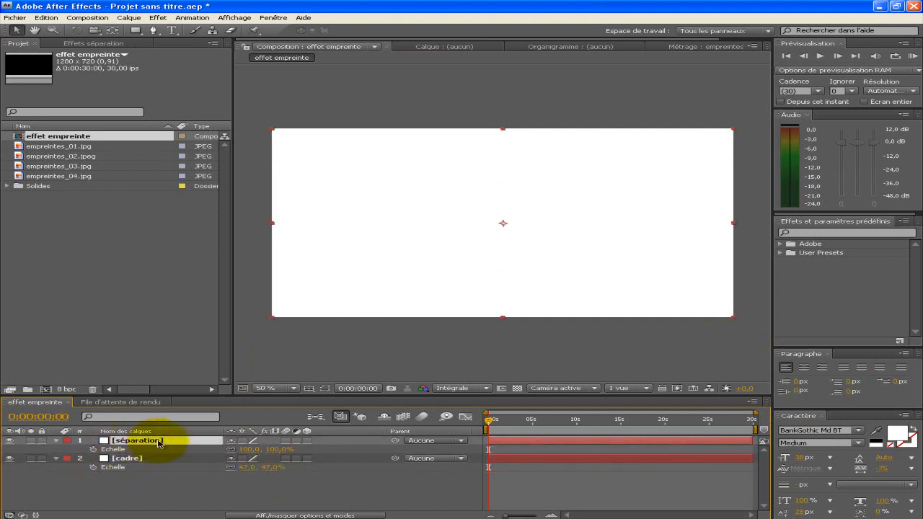
key(ctrl+v)
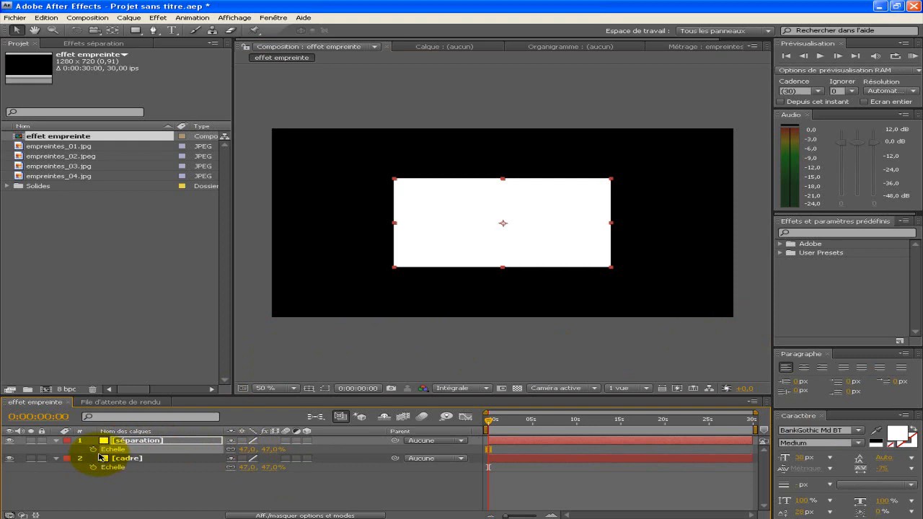
click(54, 464)
click(56, 459)
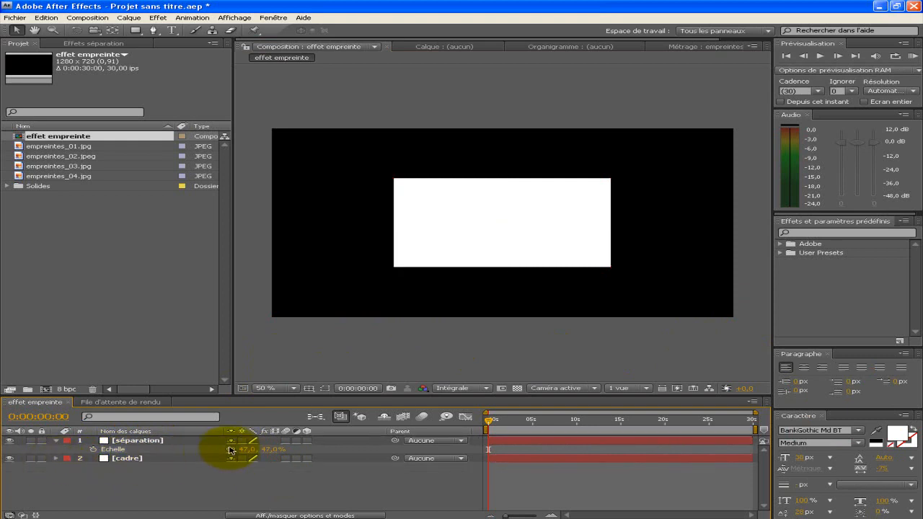
- Set only the séparation layer's horizontal scale to 0,5%, making it a thin vertical divider inside the frame
click(246, 450)
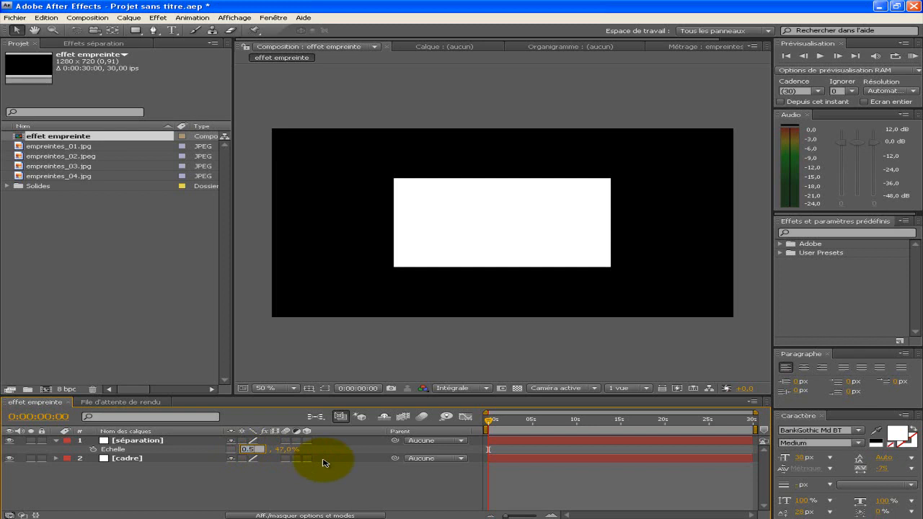
key(Return)
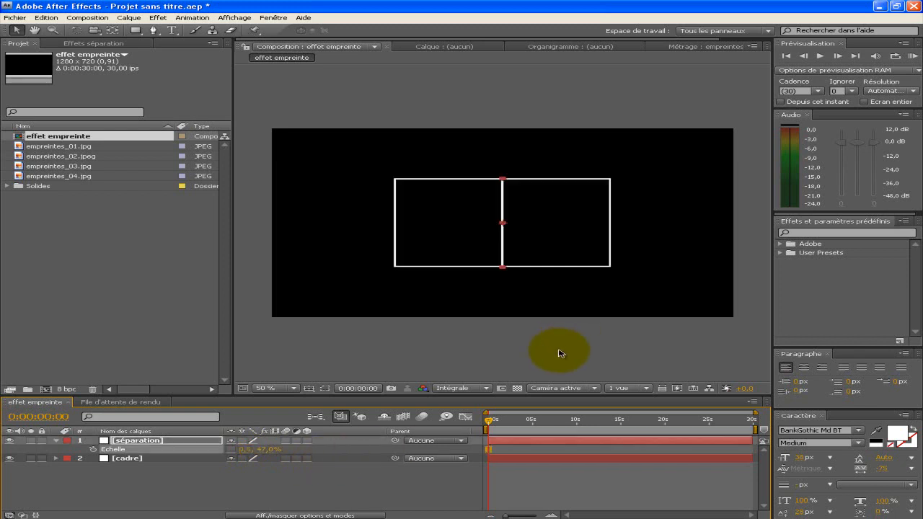
click(128, 440)
click(57, 444)
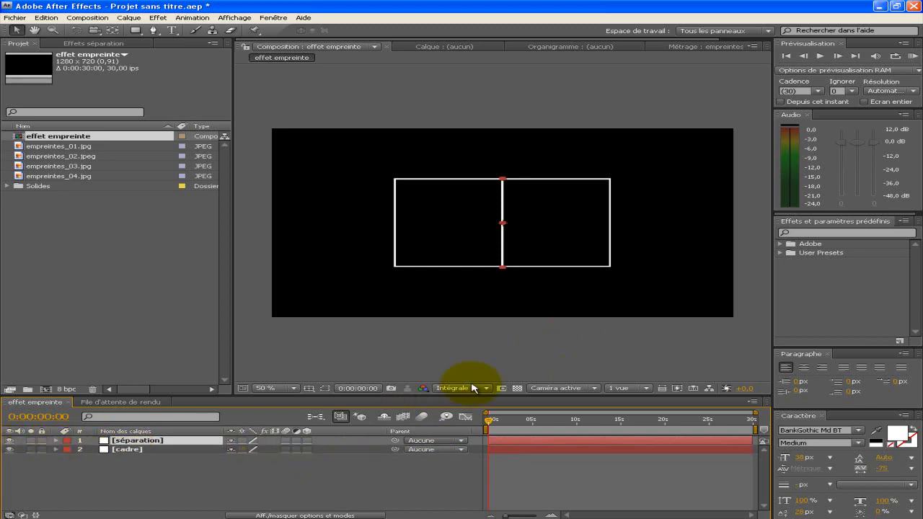
click(488, 365)
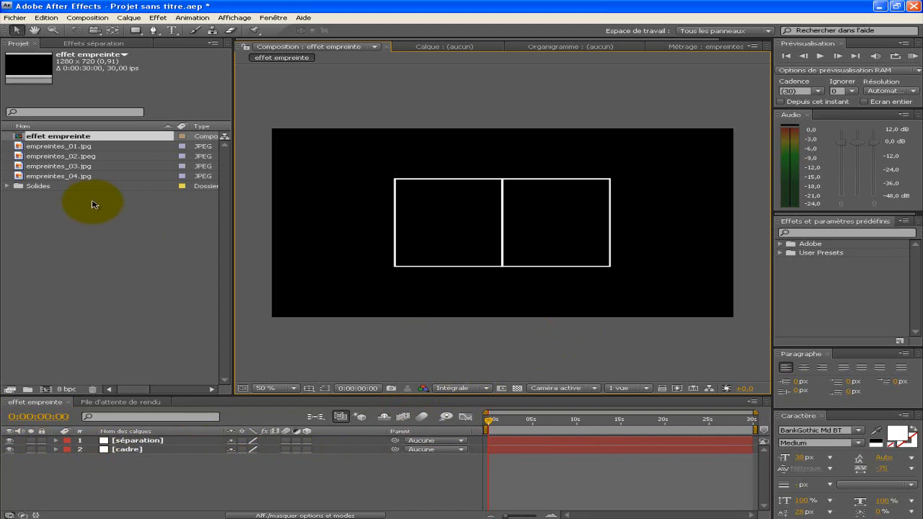
- Place empreintes_01.jpg beneath the cadre layer and apply the Négatif effect to it
click(61, 147)
drag(67, 147, 225, 459)
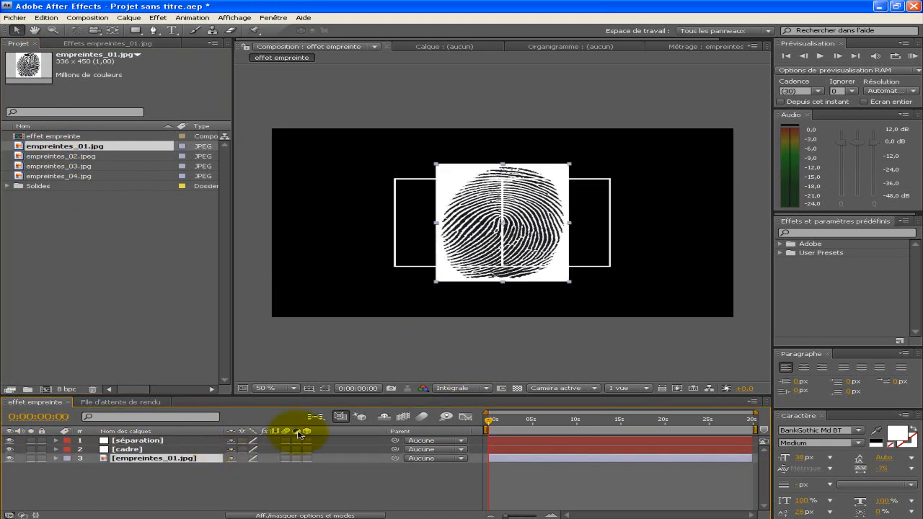
click(811, 233)
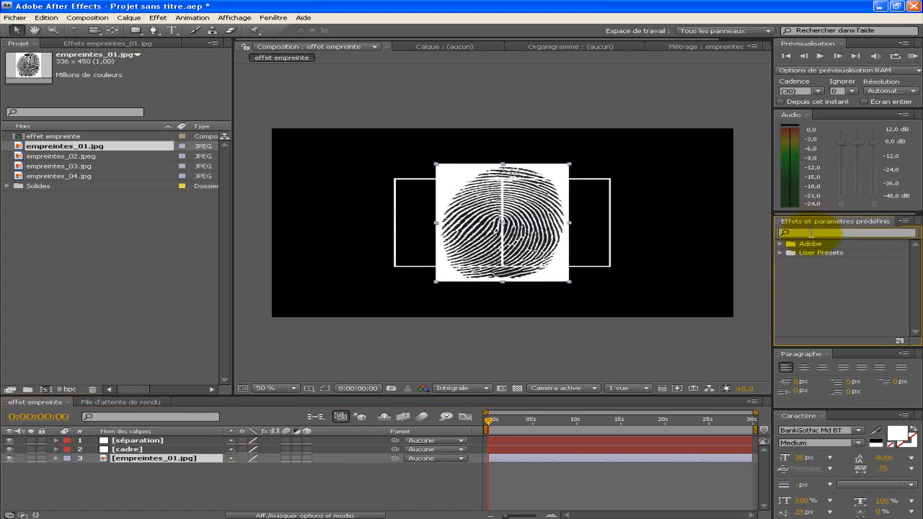
text(négatif)
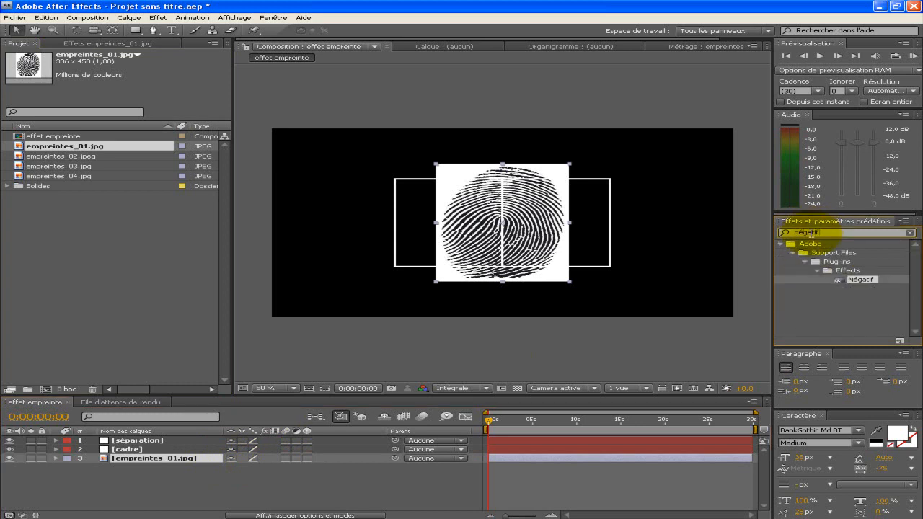
double_click(873, 279)
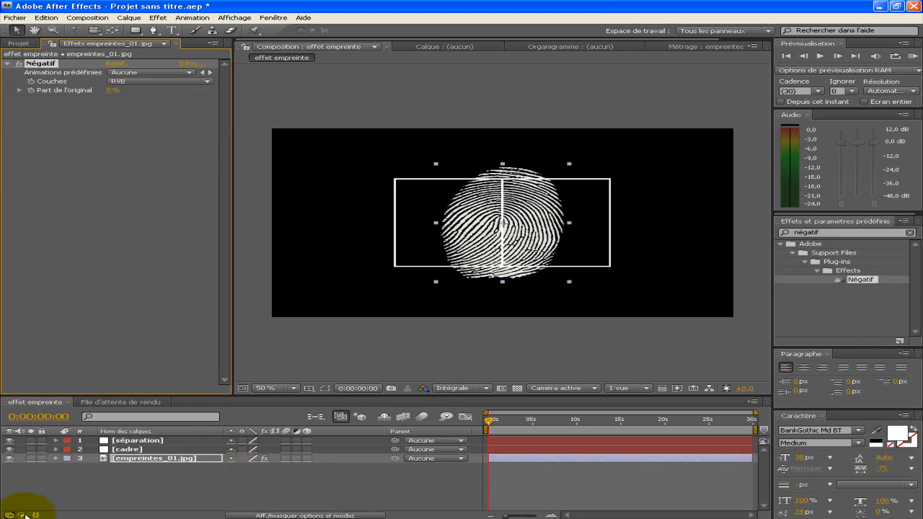
- Set the blending mode of the empreintes_01.jpg layer to Addition
click(27, 515)
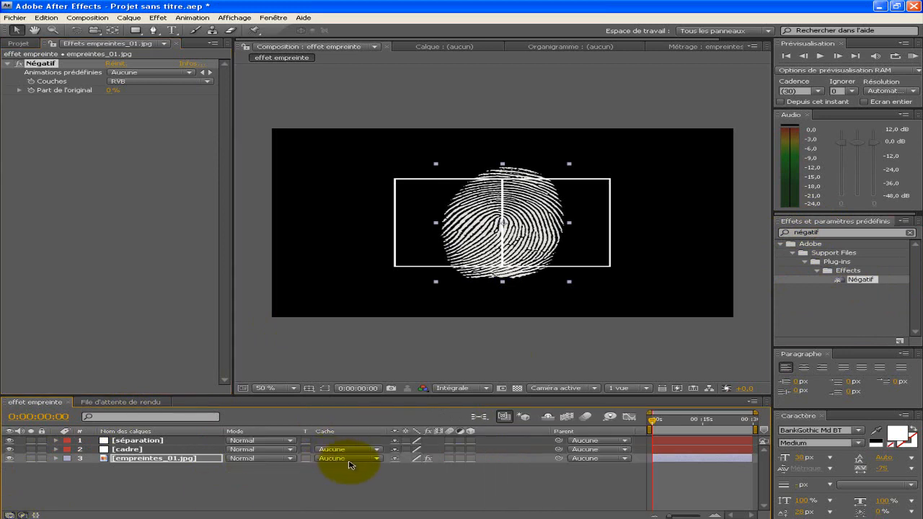
click(291, 458)
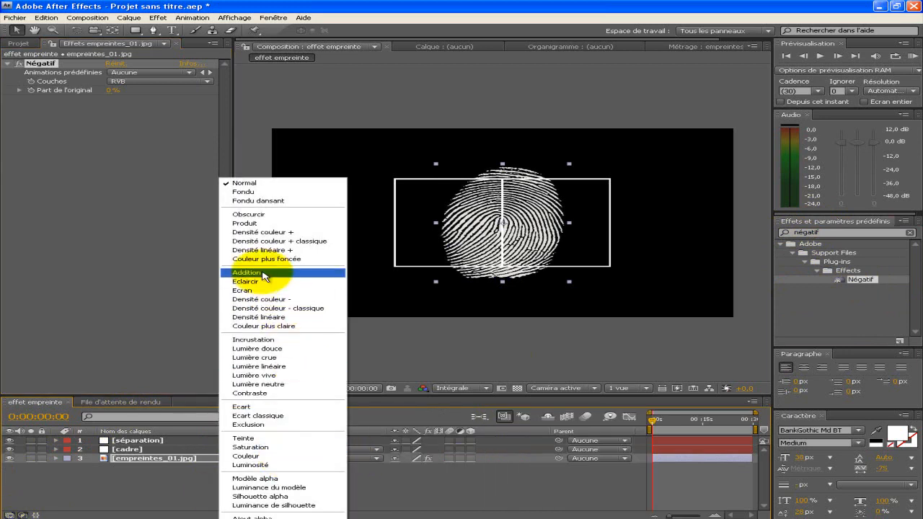
click(238, 273)
click(28, 515)
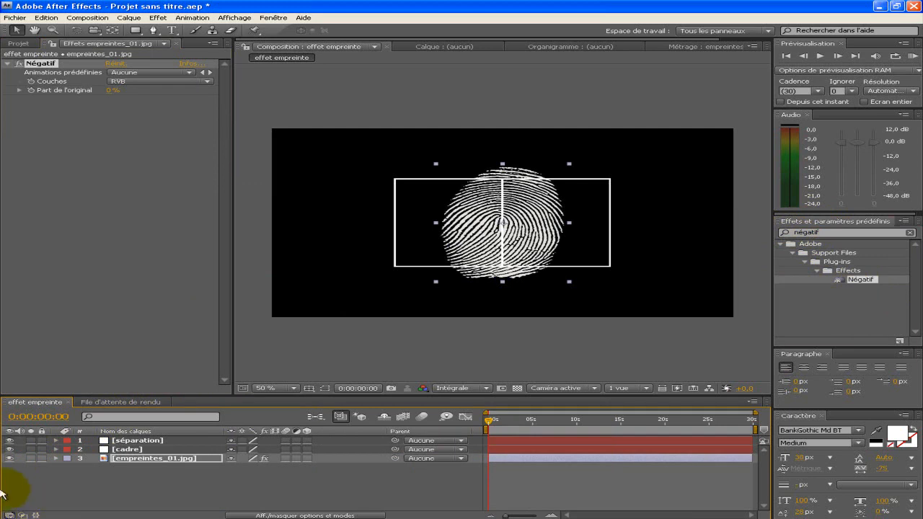
- Scale the fingerprint layer to 41% and move it into the upper part of the frame's right compartment
click(129, 459)
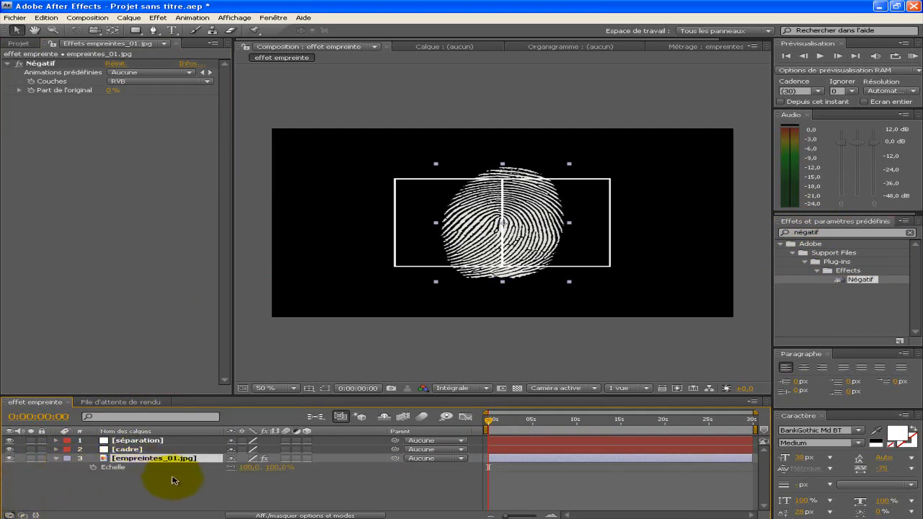
key(s)
drag(258, 466, 205, 465)
drag(504, 217, 567, 202)
- Rename the empreintes_01.jpg layer as "empreinte principale" and collapse its properties
click(207, 457)
key(Return)
text(empre)
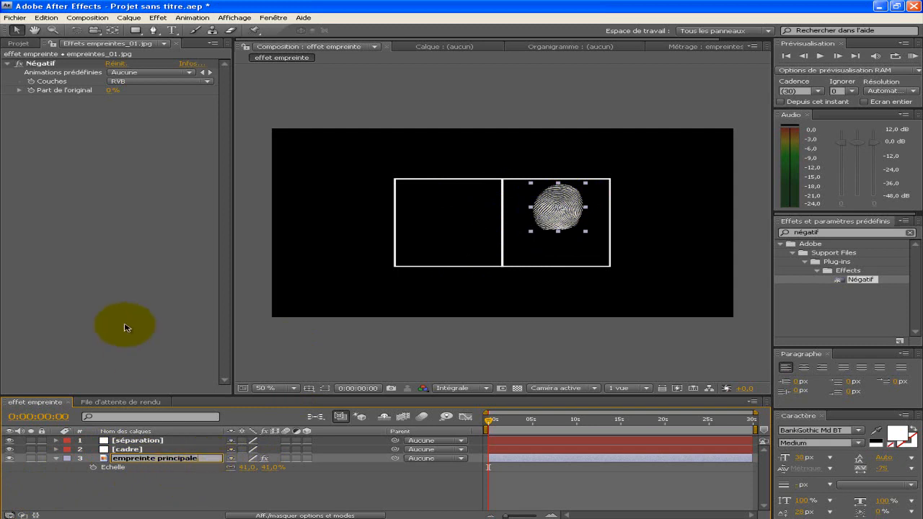
click(124, 327)
click(73, 467)
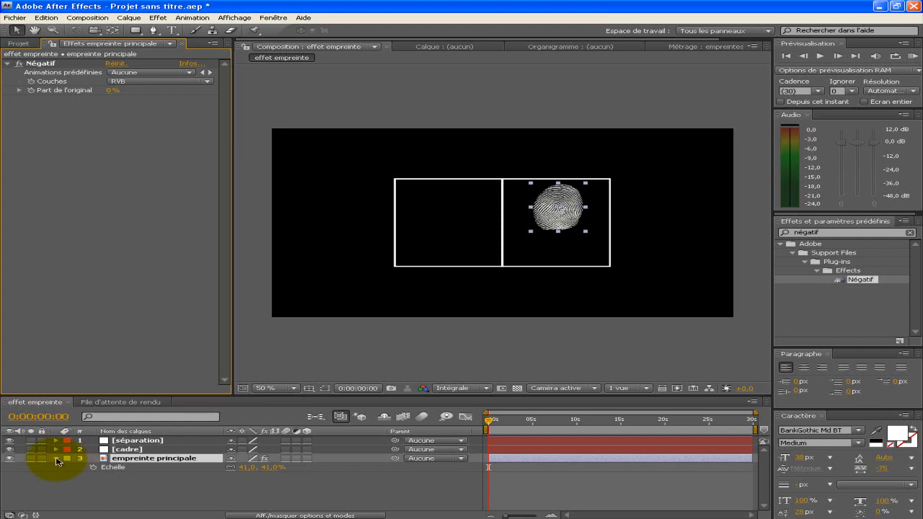
click(58, 461)
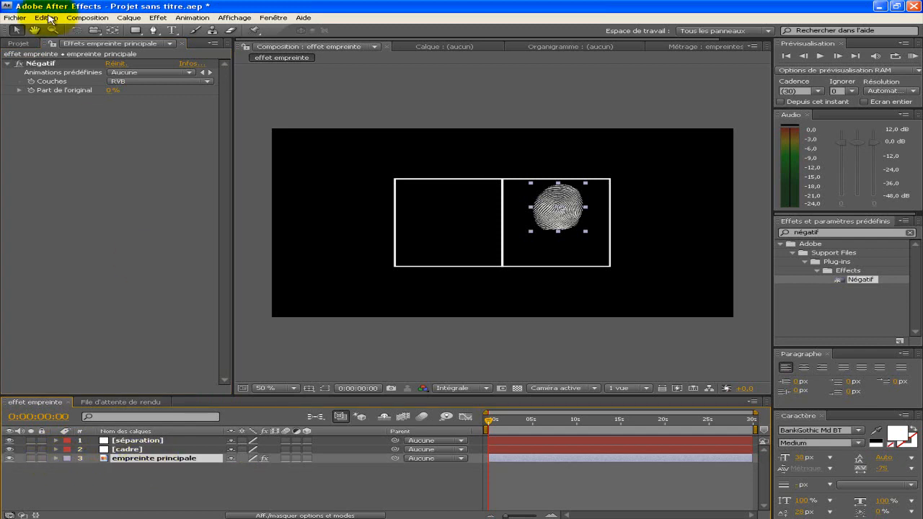
- Add empreintes_02.jpeg to the composition over the frame's left compartment and apply the Négatif effect to it
click(18, 43)
click(97, 158)
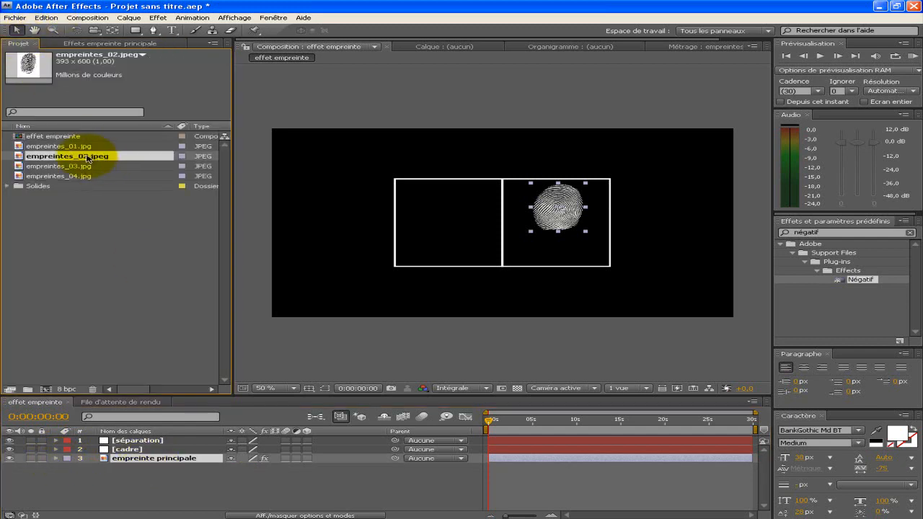
drag(85, 160, 449, 223)
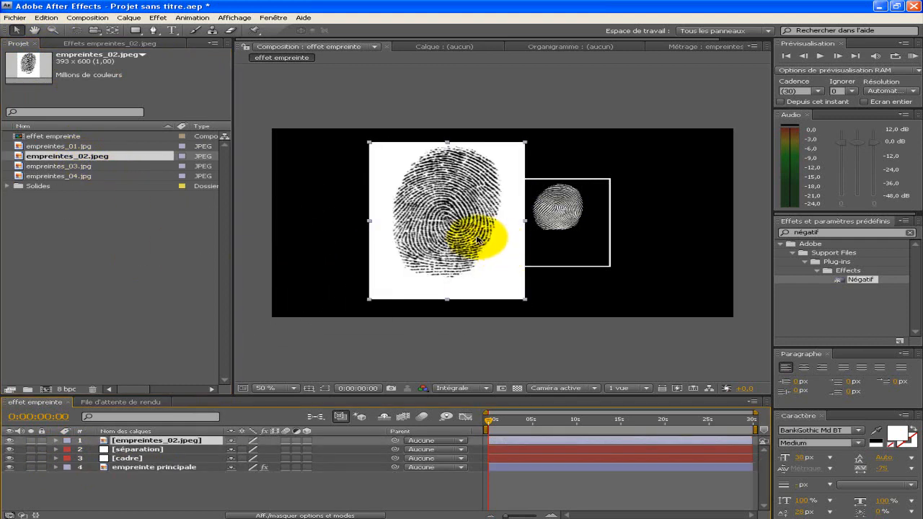
double_click(860, 279)
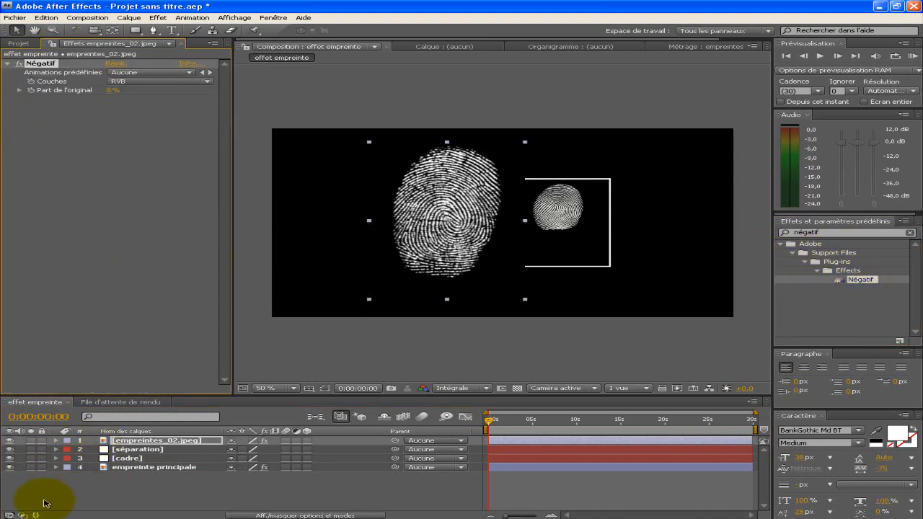
- Set the blending mode of the empreintes_02.jpeg layer to Addition
click(24, 515)
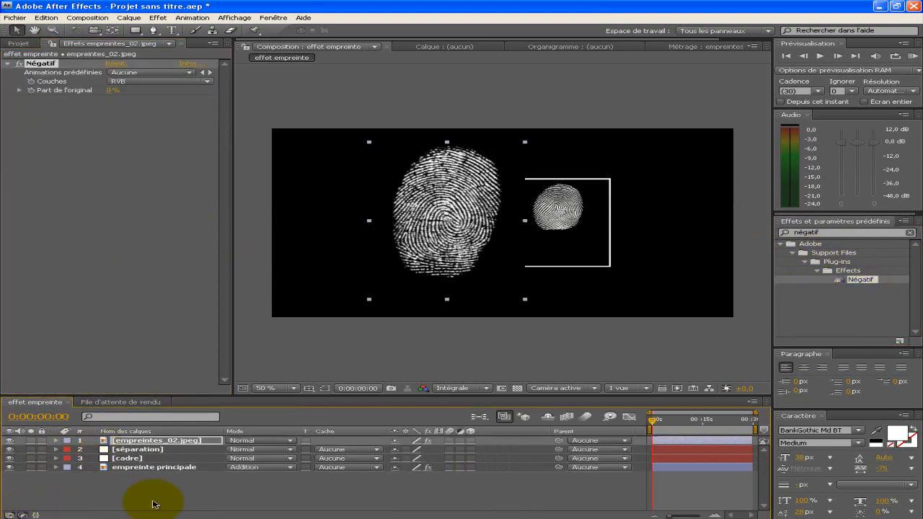
click(291, 444)
click(259, 259)
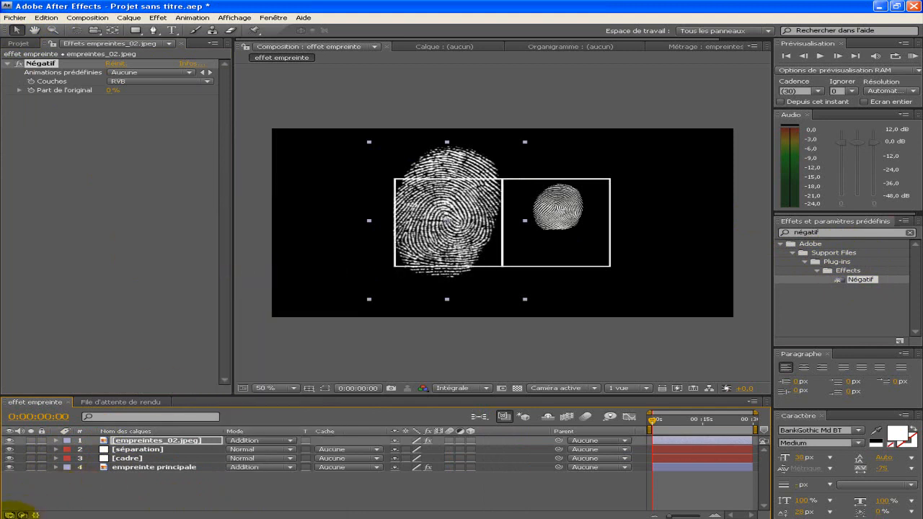
click(23, 514)
- Put the empreintes_02.jpeg layer beneath empreinte principale, scale it to 35% and fit it into the upper part of the frame's left compartment
drag(169, 443, 176, 477)
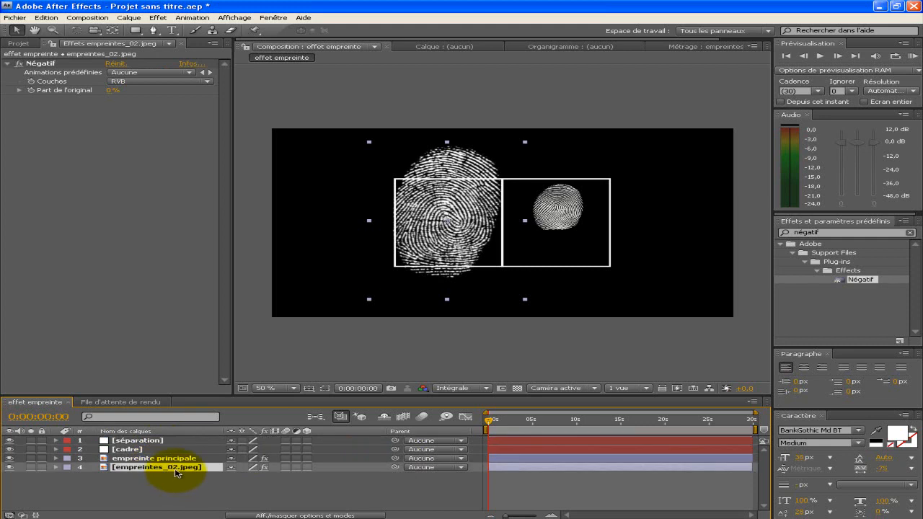
key(s)
drag(249, 477, 202, 476)
mouse_move(437, 219)
mouse_down()
mouse_move(439, 208)
mouse_move(453, 210)
mouse_up()
- Add the text "inconnu" and place it below the fingerprint in the frame's right compartment
click(172, 29)
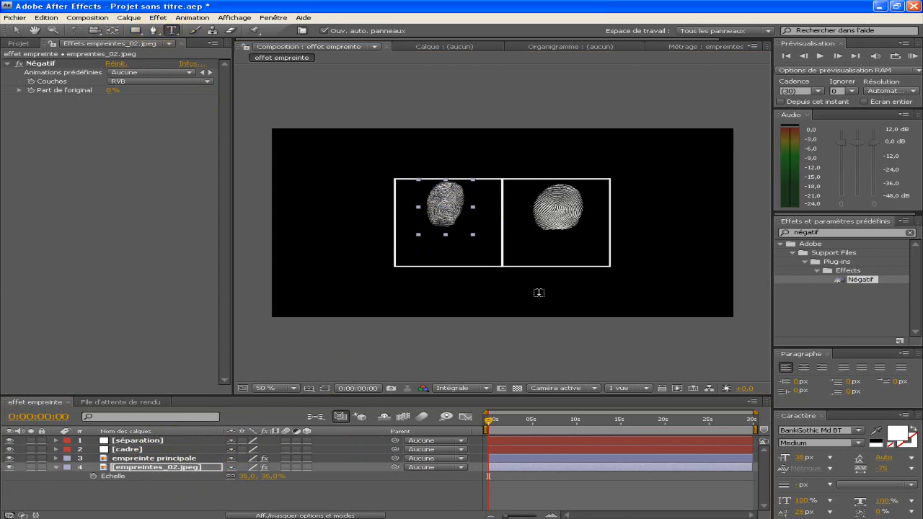
click(527, 255)
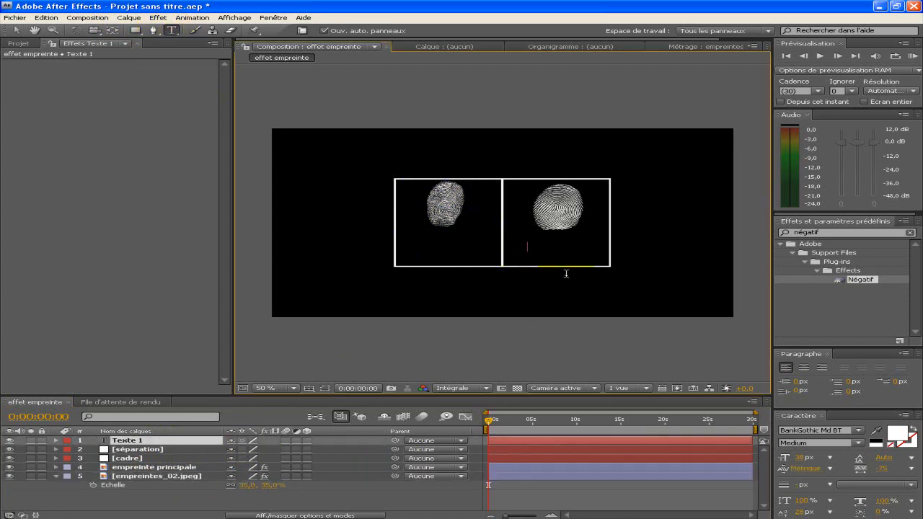
click(15, 29)
drag(571, 249, 577, 259)
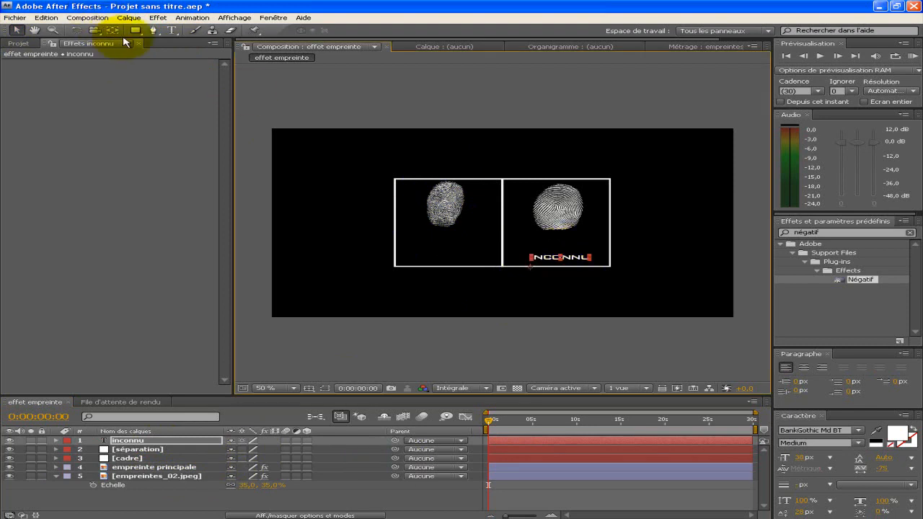
- Add the text "Monsieur X" and place it below the fingerprint in the frame's left compartment
click(172, 30)
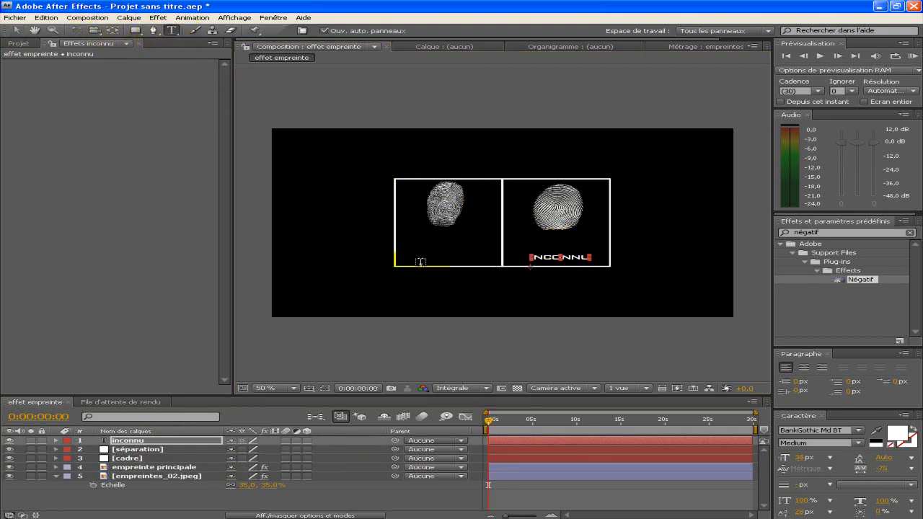
click(415, 261)
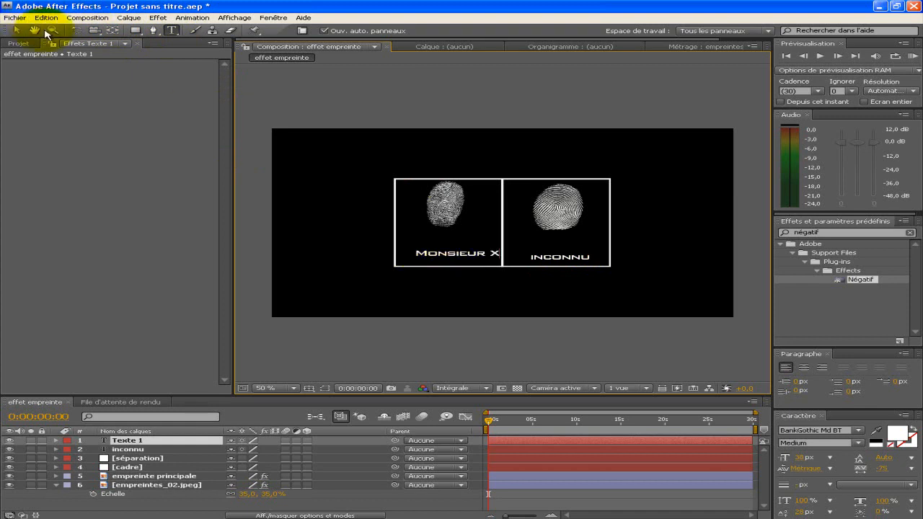
click(16, 30)
drag(481, 257, 470, 261)
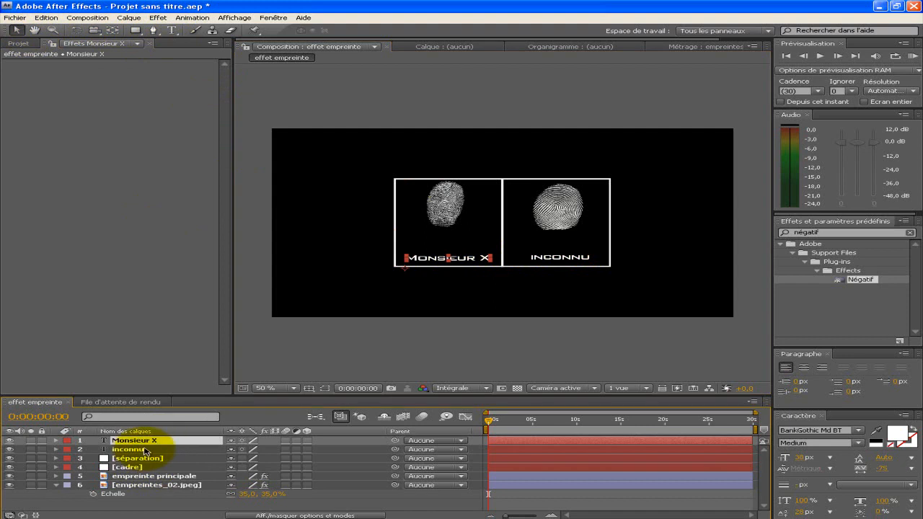
- Reorder the text layers, with inconnu beneath empreinte principale and Monsieur X beneath empreintes_02.jpeg
click(144, 450)
drag(150, 441, 159, 507)
click(57, 477)
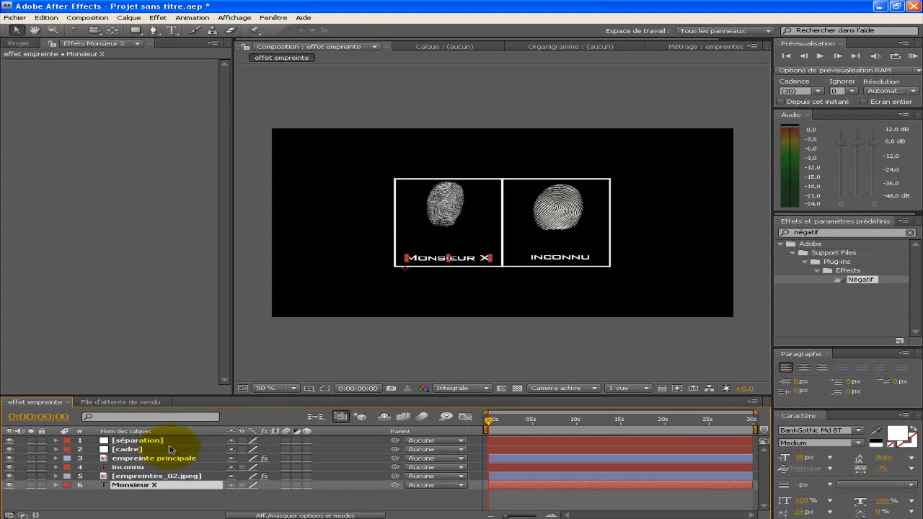
- Set the vertical position of the inconnu layer to 532 to align it with Monsieur X, and collapse its properties
click(154, 467)
key(p)
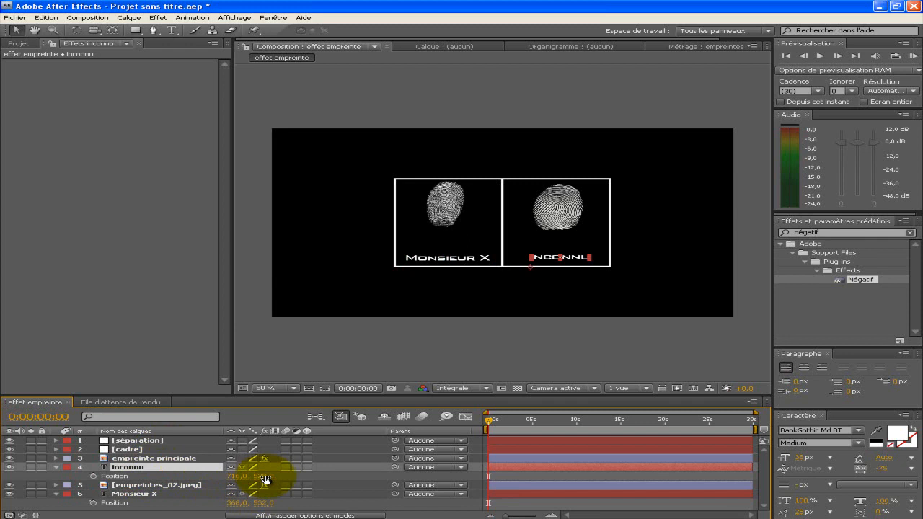
click(264, 476)
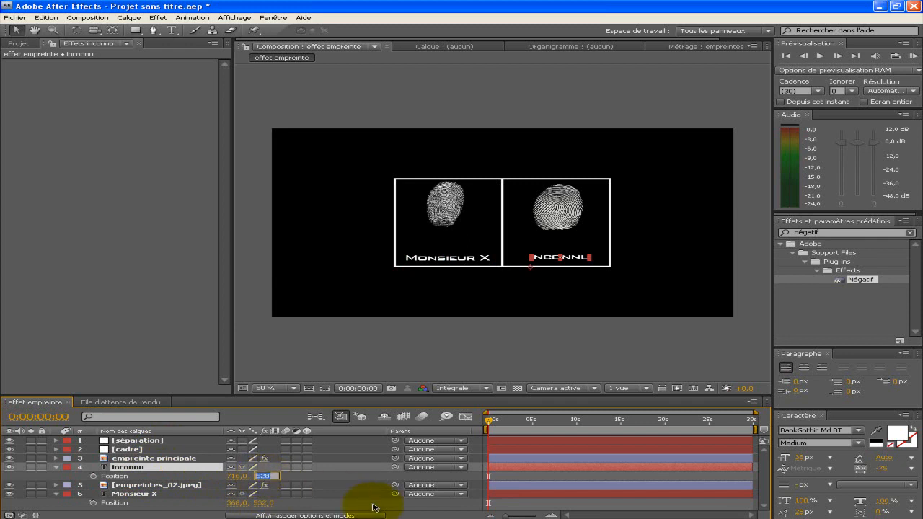
text(532)
key(Return)
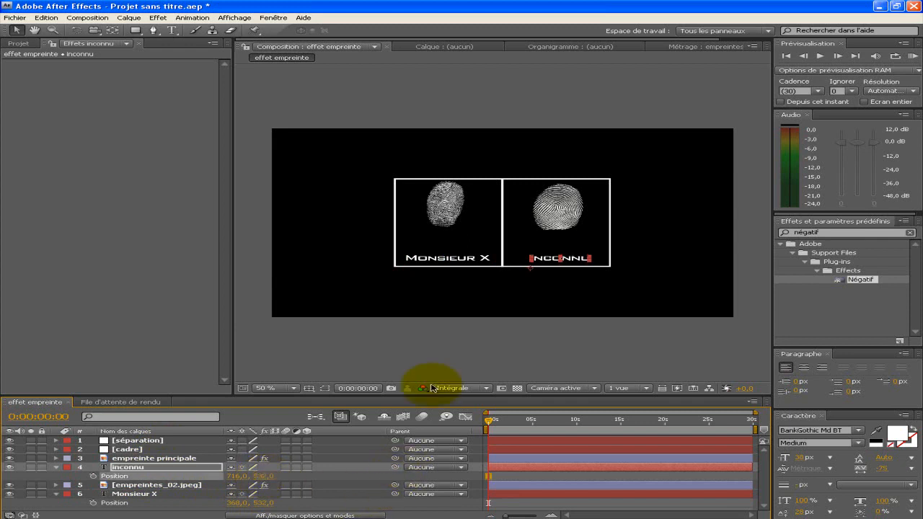
click(420, 334)
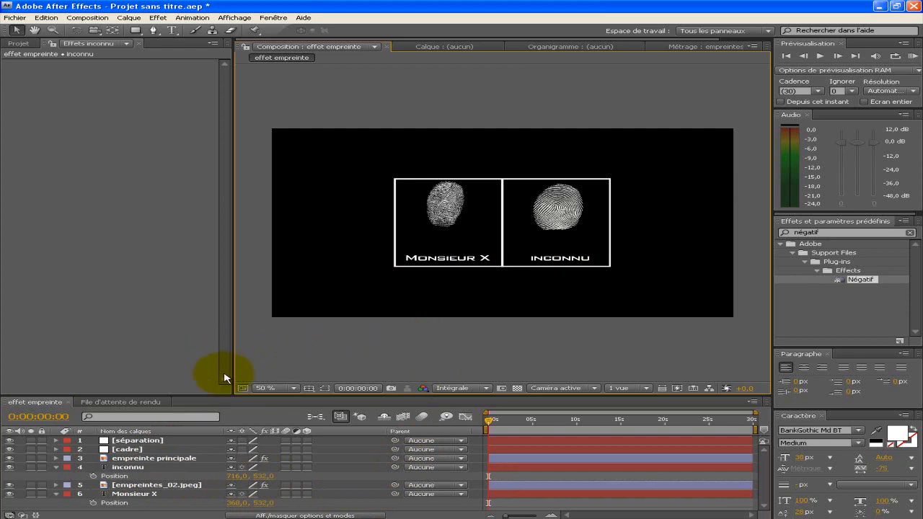
click(56, 468)
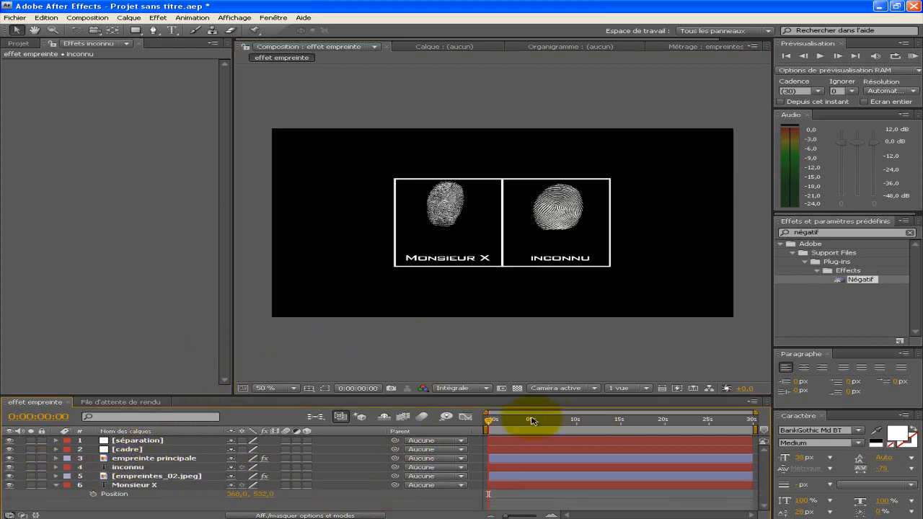
- Split the empreintes_02.jpeg and Monsieur X layers at 0:00:01:15 and delete the parts after that time
drag(758, 413, 539, 412)
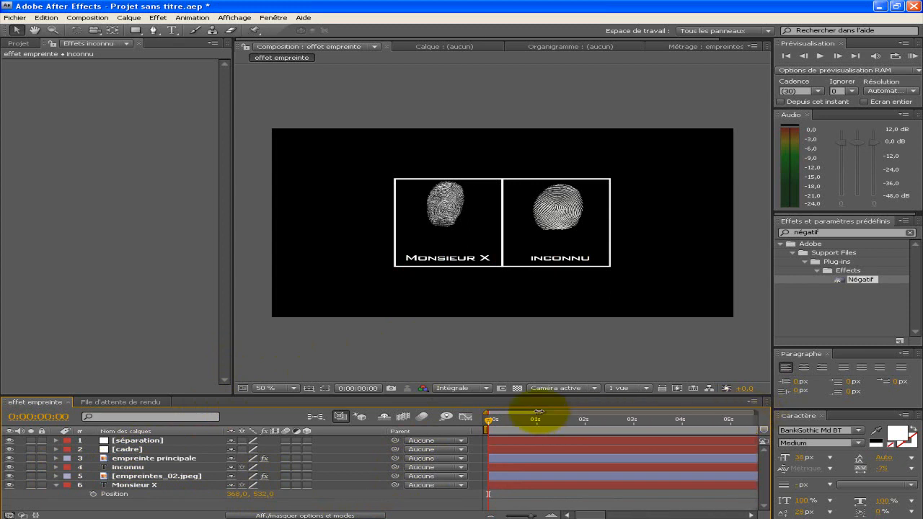
click(555, 420)
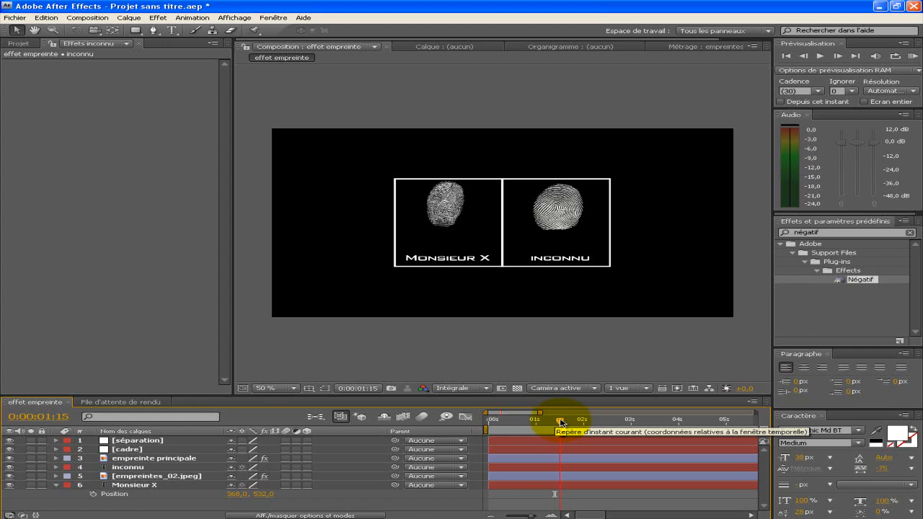
click(57, 488)
click(133, 485)
ctrl+click(155, 476)
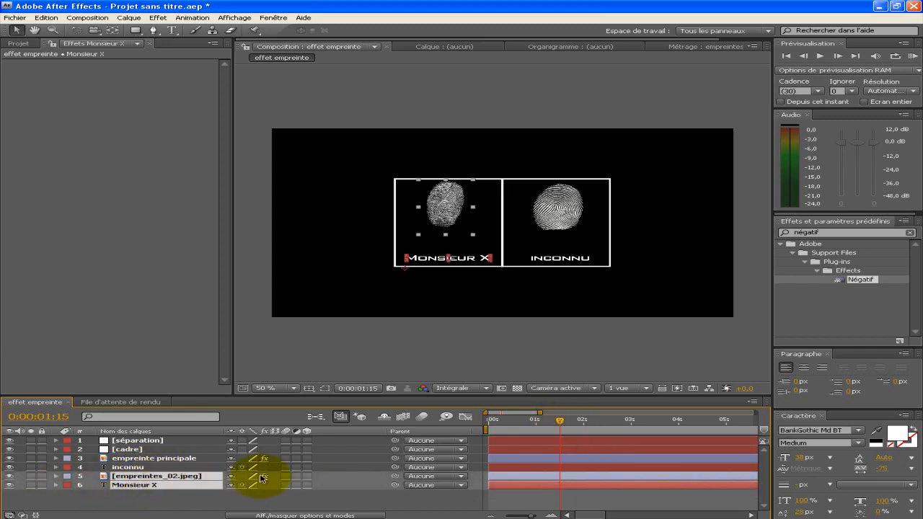
key(ctrl+d)
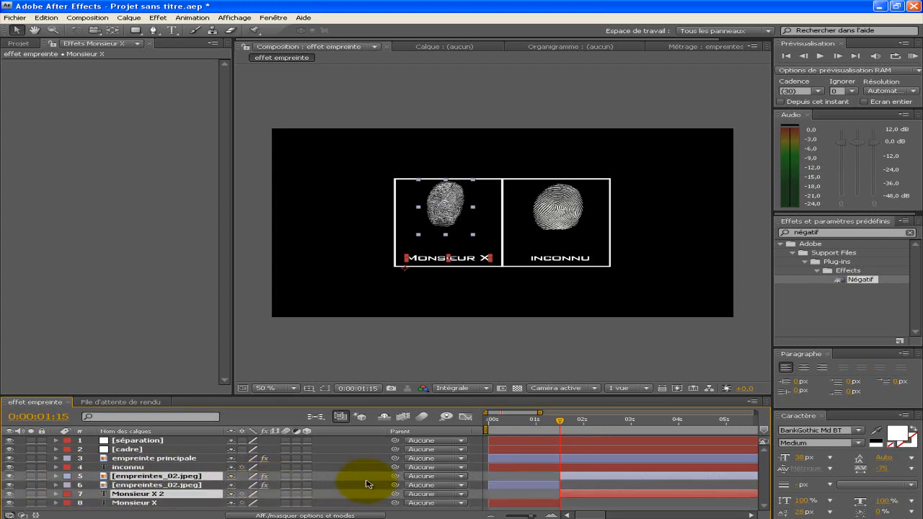
key(Delete)
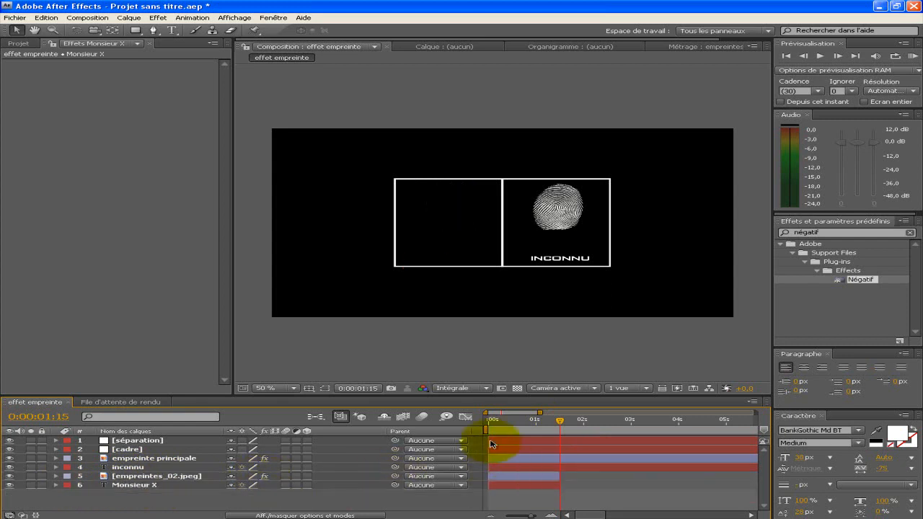
- Add empreintes_03.jpg as the lowest layer starting at 0:00:01:15 and apply the Négatif effect to it
click(18, 44)
click(72, 166)
drag(92, 171, 569, 500)
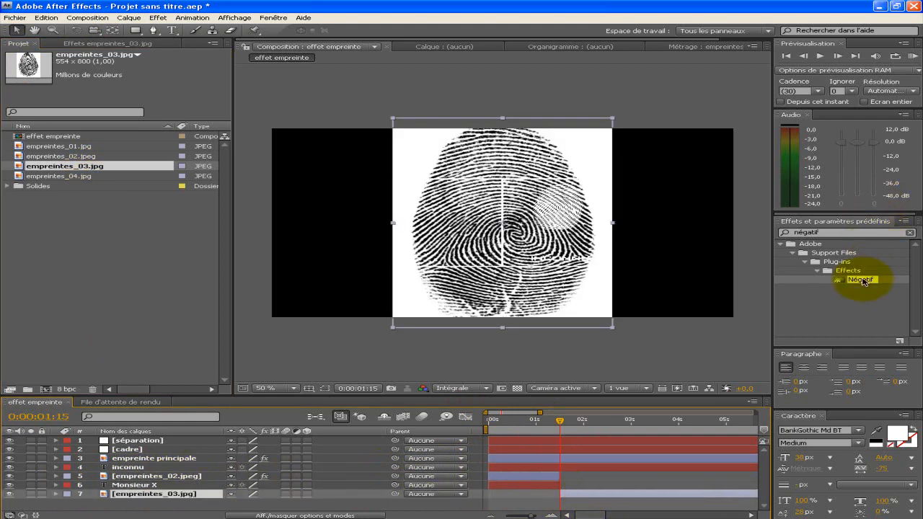
double_click(863, 281)
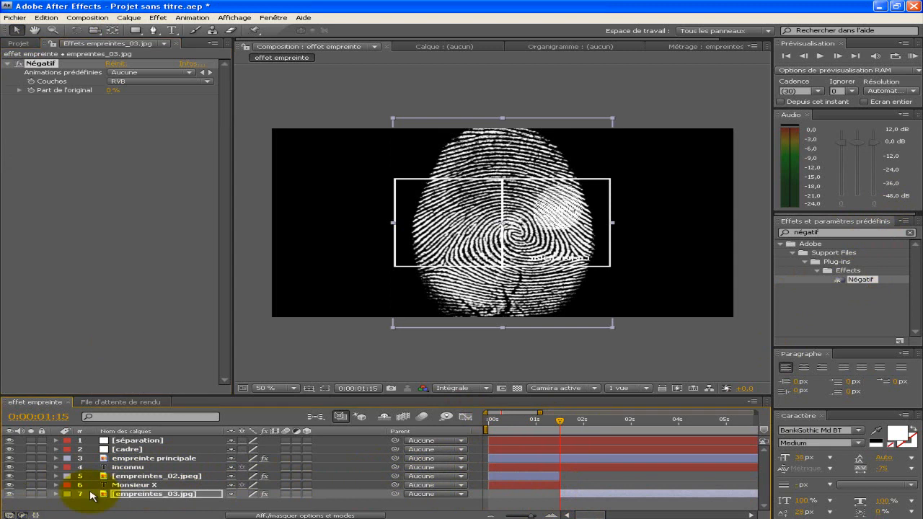
- Set the blending mode of the empreintes_03.jpg layer to Addition
click(24, 514)
click(288, 493)
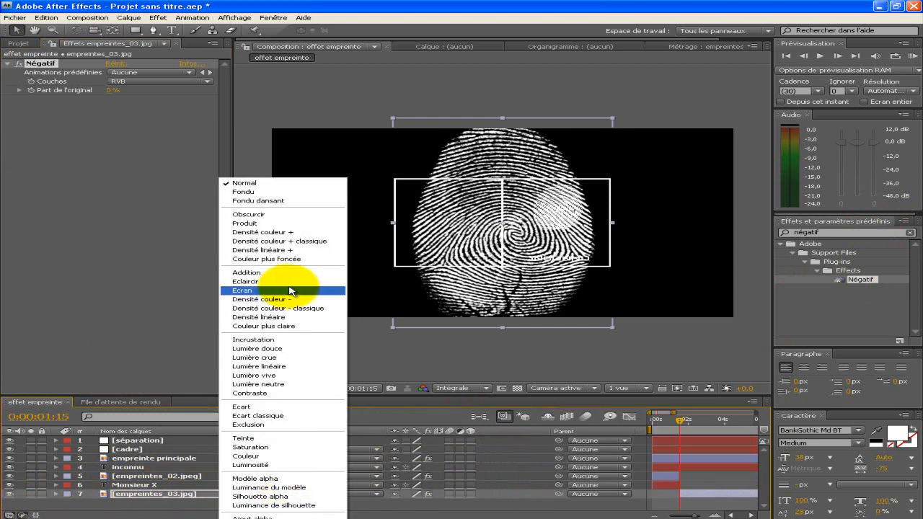
click(289, 274)
click(24, 515)
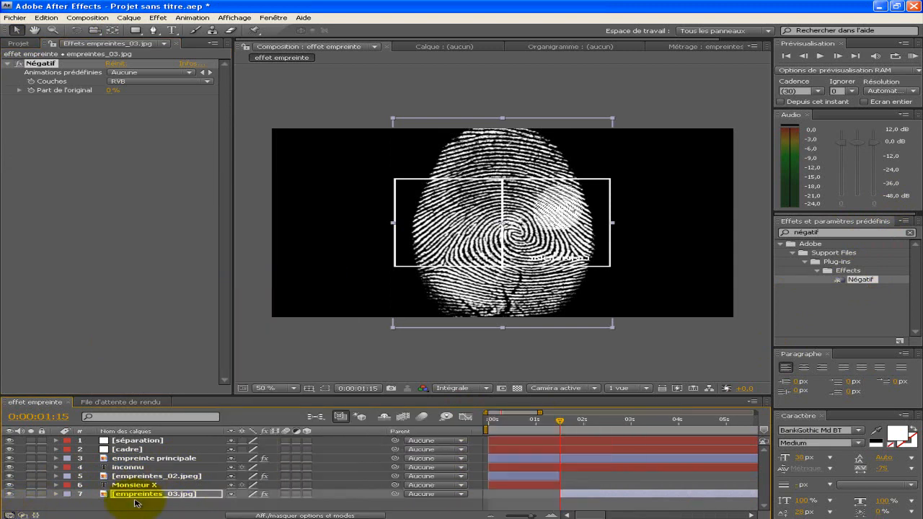
- Scale the empreintes_03.jpg layer to 25% and move it into the upper part of the frame's left compartment
click(162, 494)
key(s)
drag(273, 505, 198, 498)
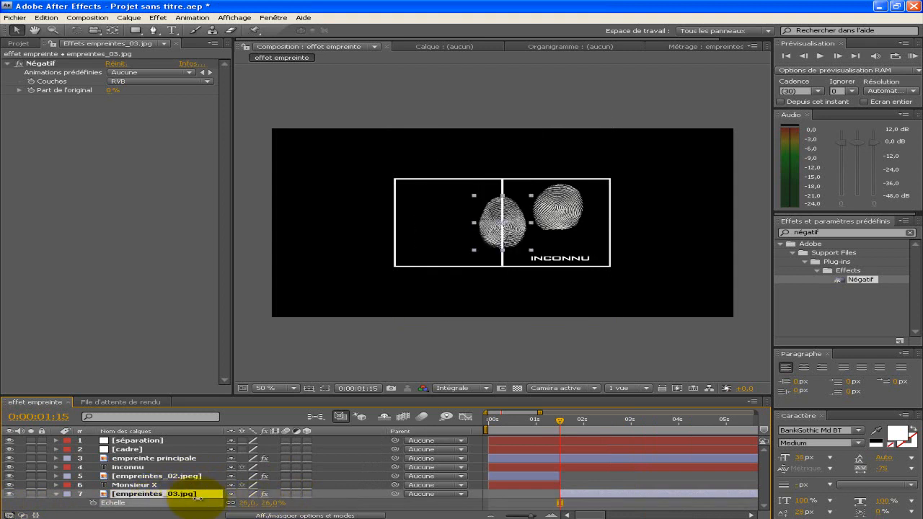
drag(507, 221, 452, 209)
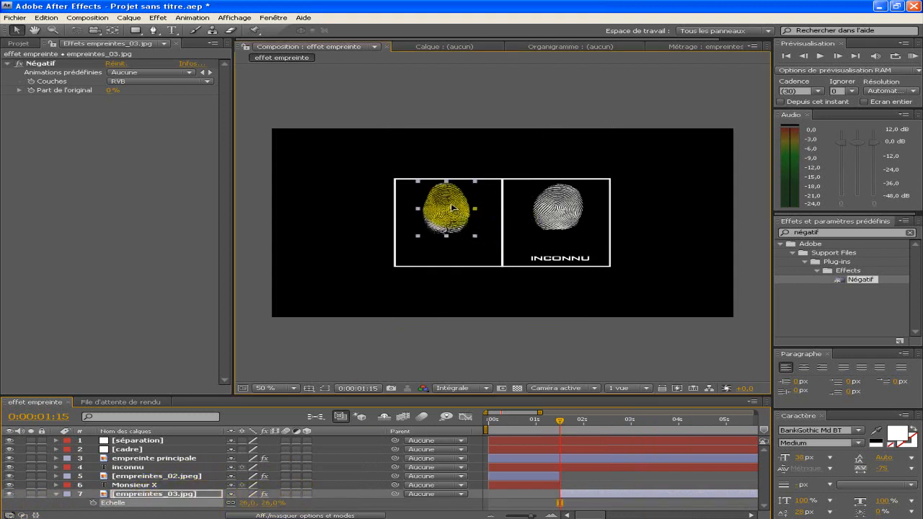
drag(242, 502, 248, 501)
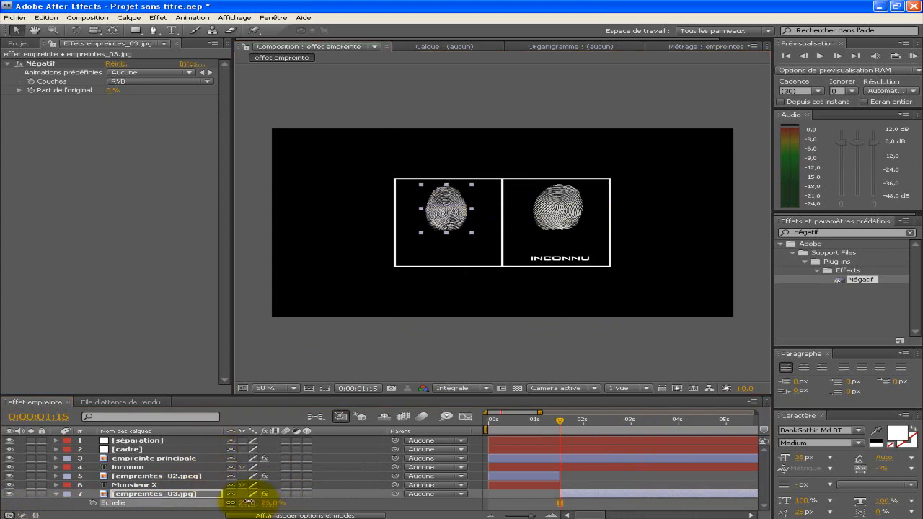
drag(446, 211, 451, 210)
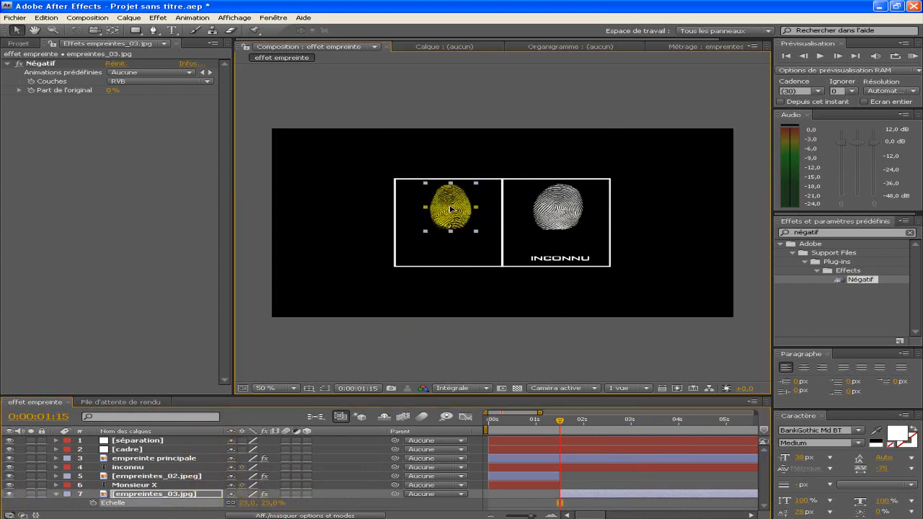
click(247, 502)
key(Return)
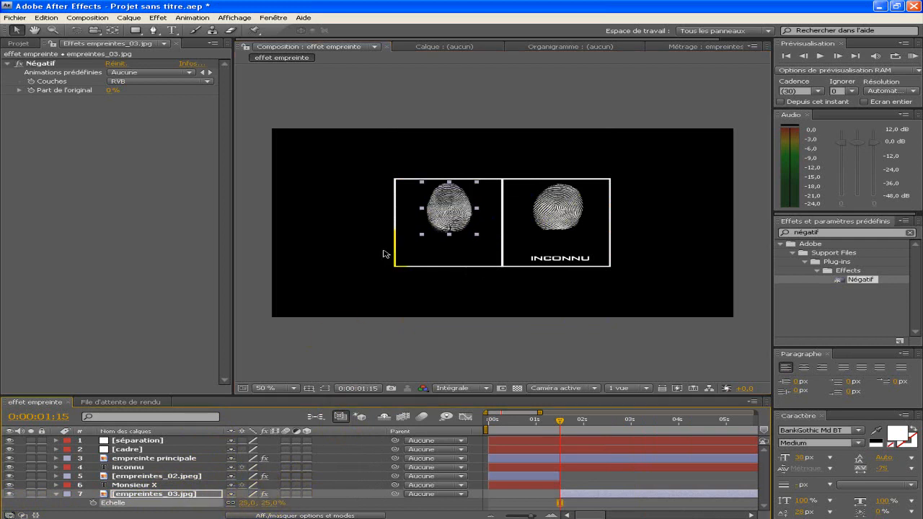
click(451, 215)
drag(450, 213, 449, 213)
- Add the text "Monsieur Y" and place it below the new fingerprint in the left compartment, level with inconnu
click(194, 31)
click(179, 30)
click(411, 266)
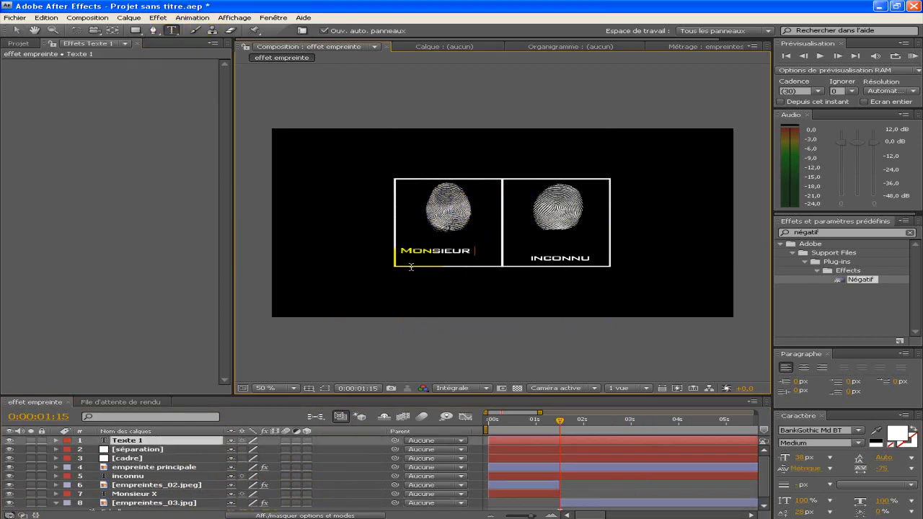
click(15, 30)
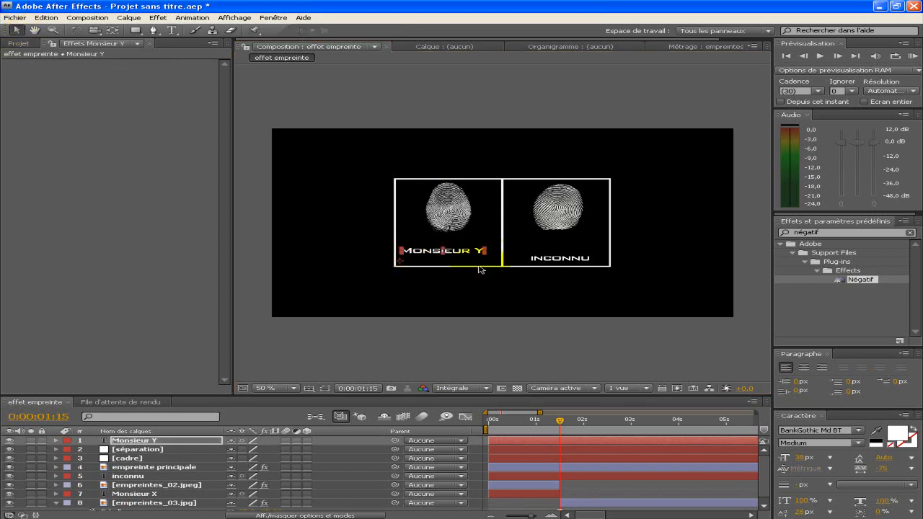
drag(476, 252, 477, 259)
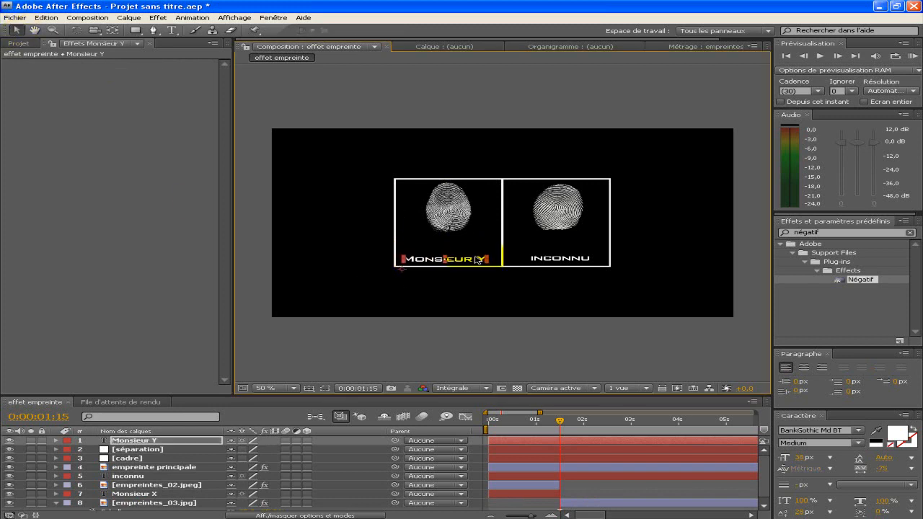
- Make the Monsieur Y text the lowest layer and shift it in time to start at 0:00:01:15
drag(155, 441, 177, 505)
drag(525, 509, 595, 509)
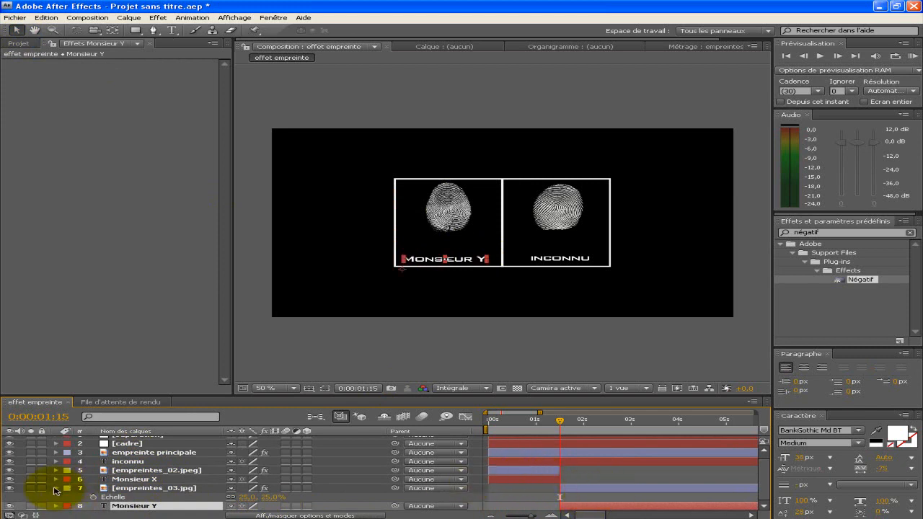
click(56, 492)
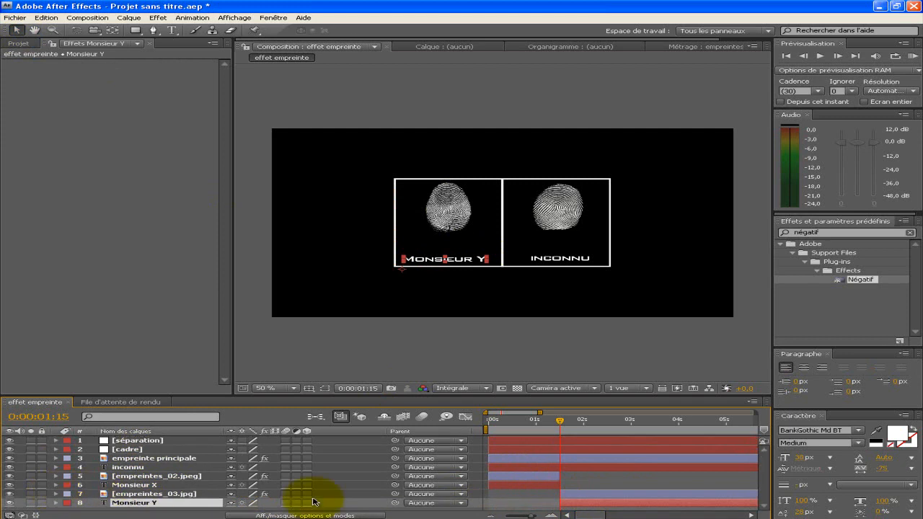
- Match the position of the Monsieur Y text to the Monsieur X position of 368, 532
click(163, 485)
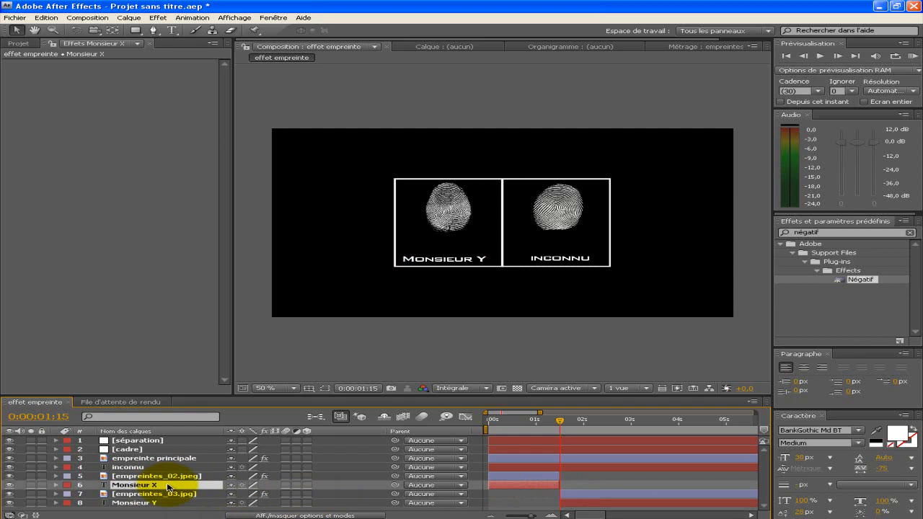
key(p)
click(153, 494)
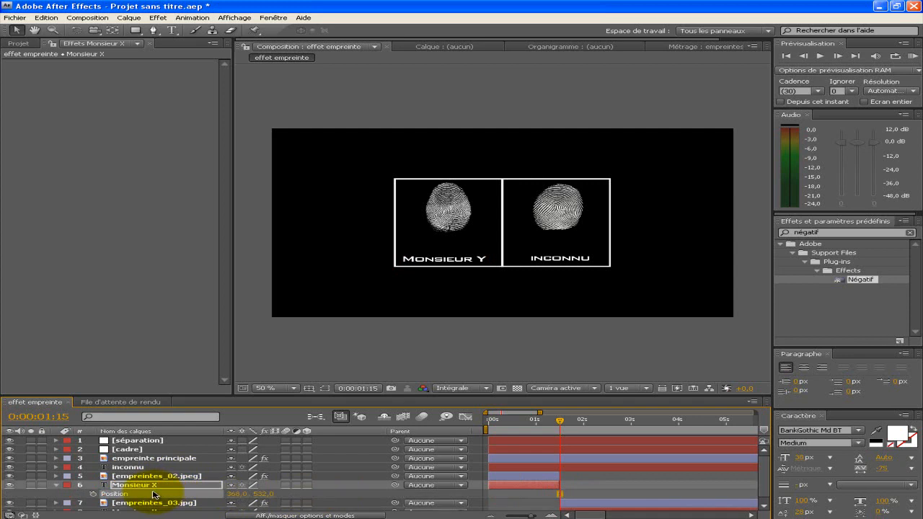
scroll(154, 495, down, 1)
click(199, 507)
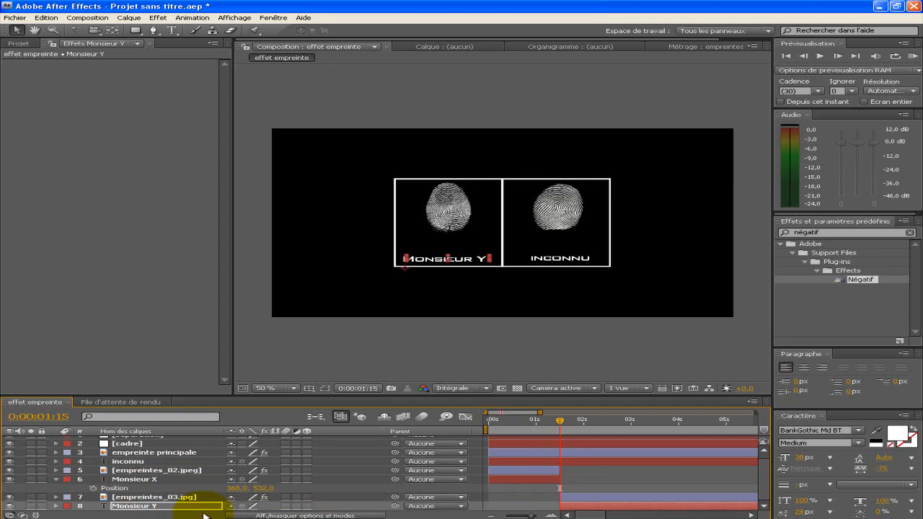
click(56, 479)
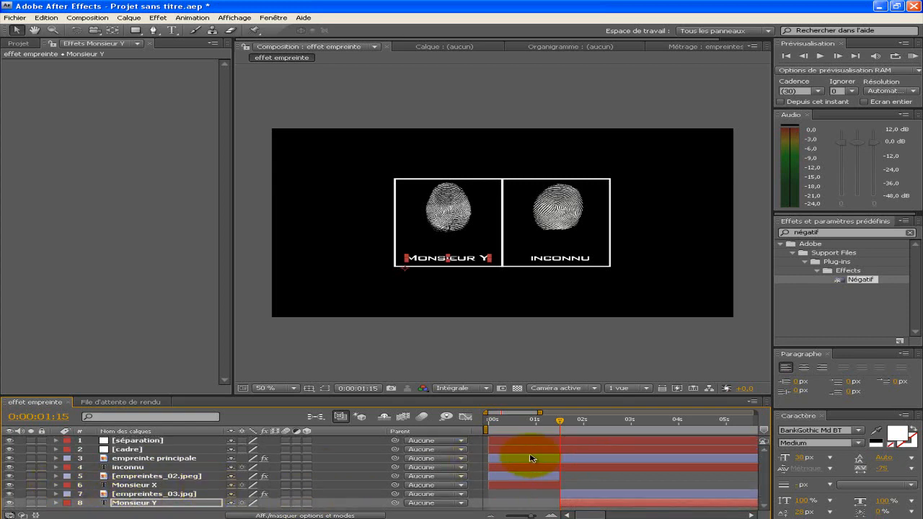
- Split the empreintes_03.jpg and Monsieur Y layers at 0:00:02:16 and delete the parts after that time
drag(561, 423, 603, 428)
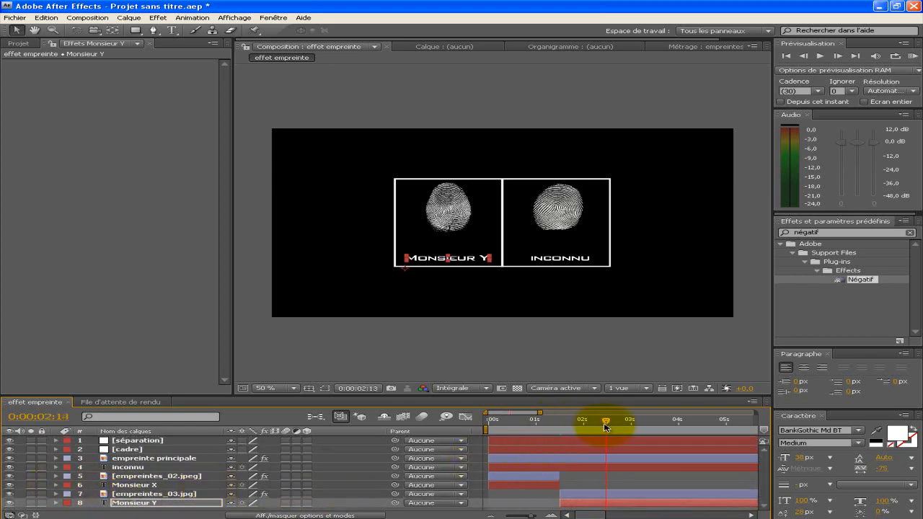
click(173, 495)
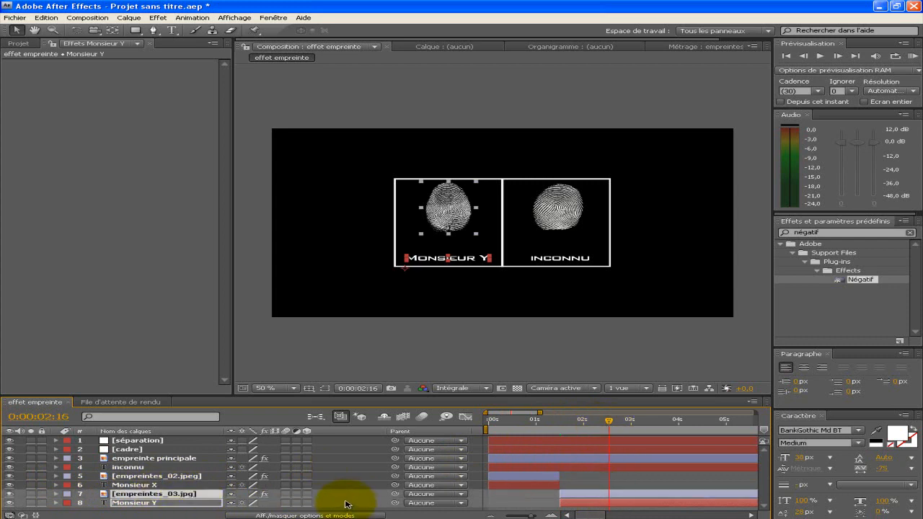
key(ctrl+shift+d)
key(Delete)
- Duplicate the empreinte principale layer, make the copy the lowest layer and start it at 0:00:02:16
click(193, 459)
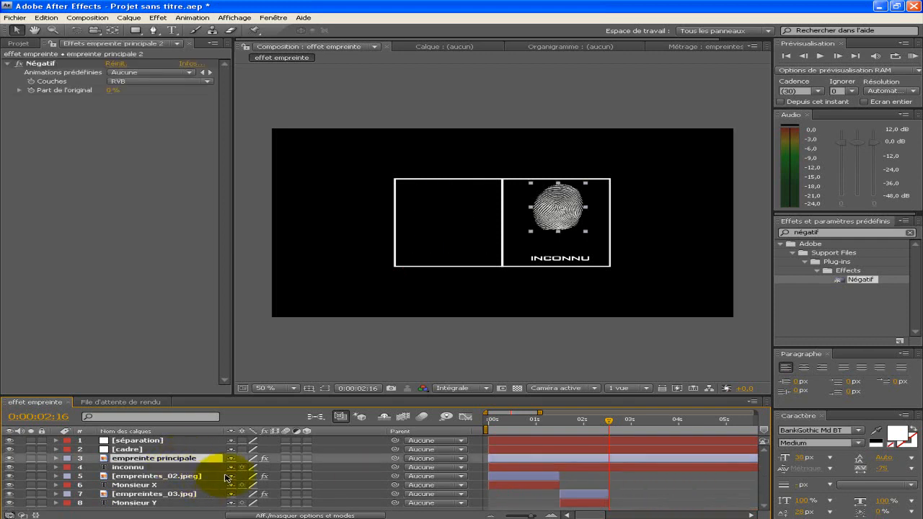
key(ctrl+d)
drag(189, 460, 241, 507)
drag(573, 510, 638, 507)
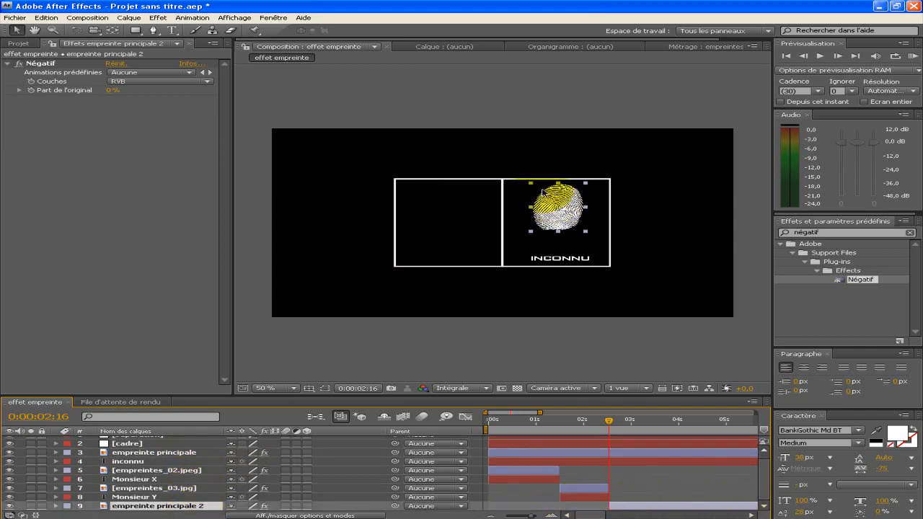
- Move the duplicated fingerprint into the upper part of the frame's left compartment and set its vertical position to 300, like the original
drag(559, 209, 442, 208)
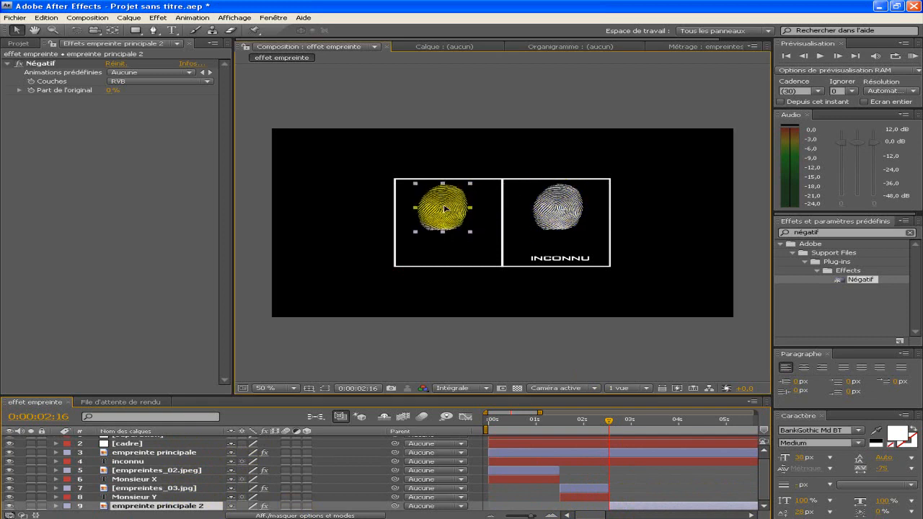
click(180, 452)
key(p)
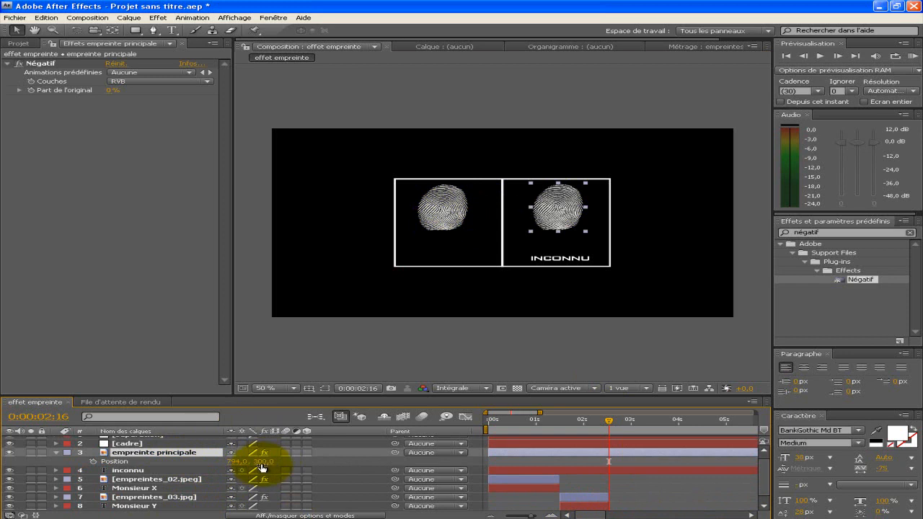
key(p)
click(180, 507)
key(p)
click(262, 506)
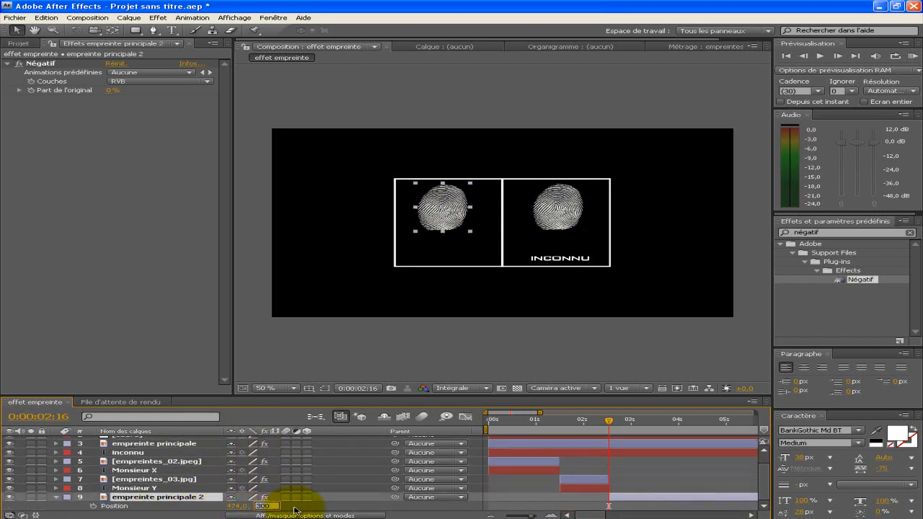
text(300)
key(Return)
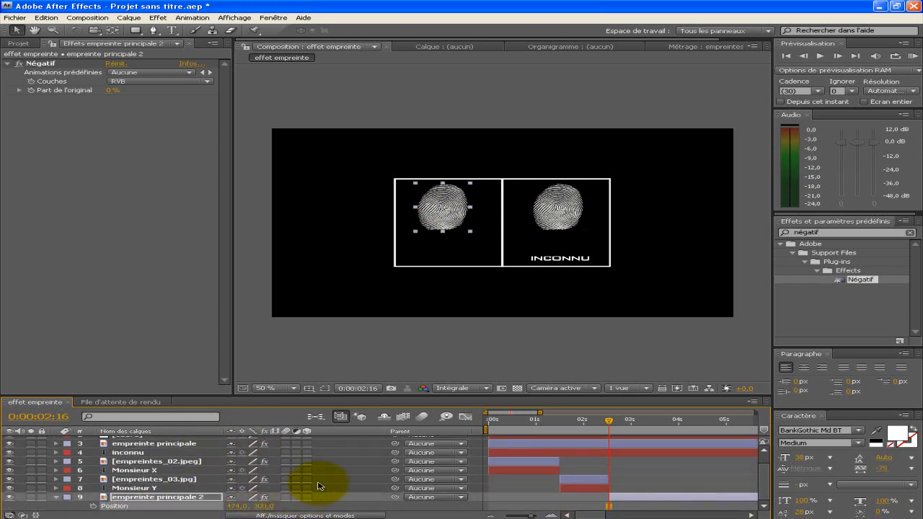
click(56, 497)
- Add the text "Le Hibou" and place it below the fingerprint in the left compartment
click(171, 29)
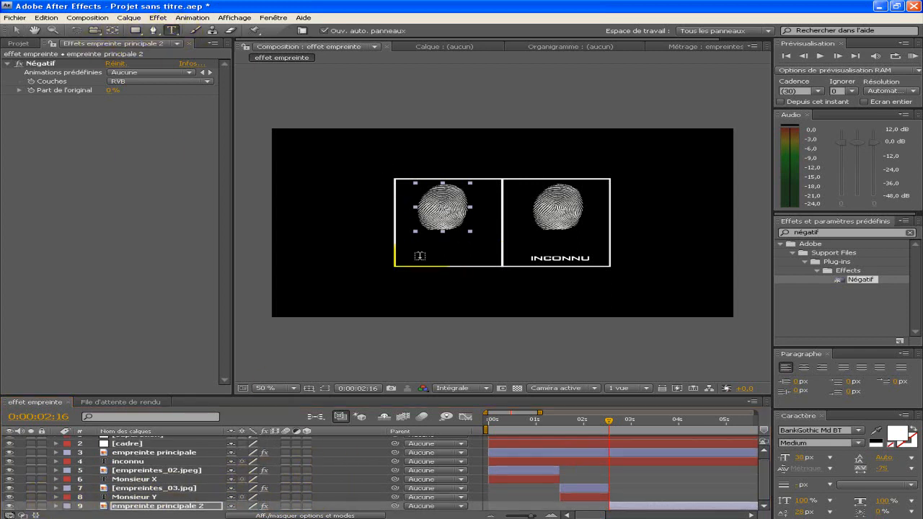
click(418, 256)
text(Le Hibou)
click(16, 29)
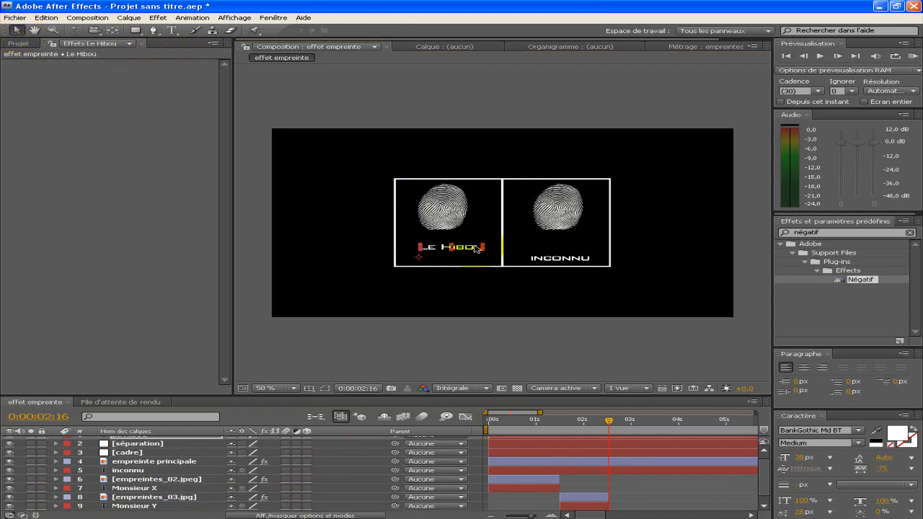
drag(469, 248, 466, 255)
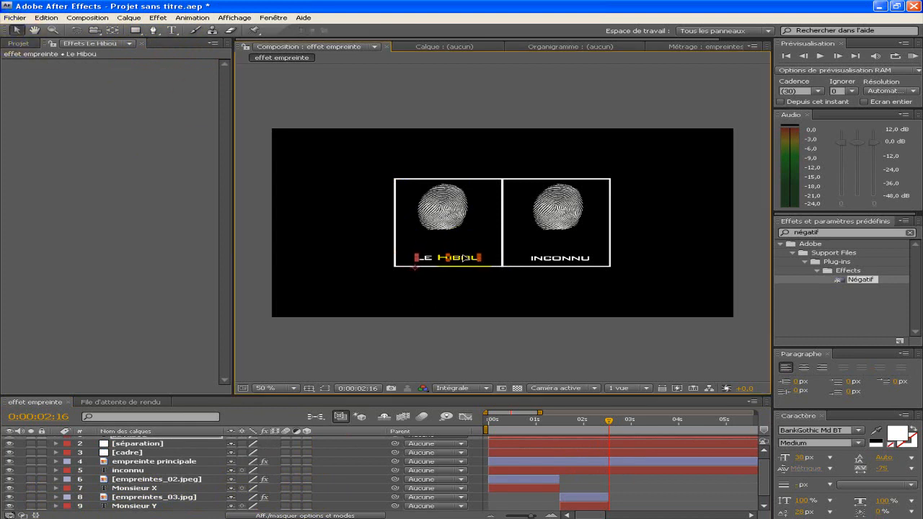
click(503, 334)
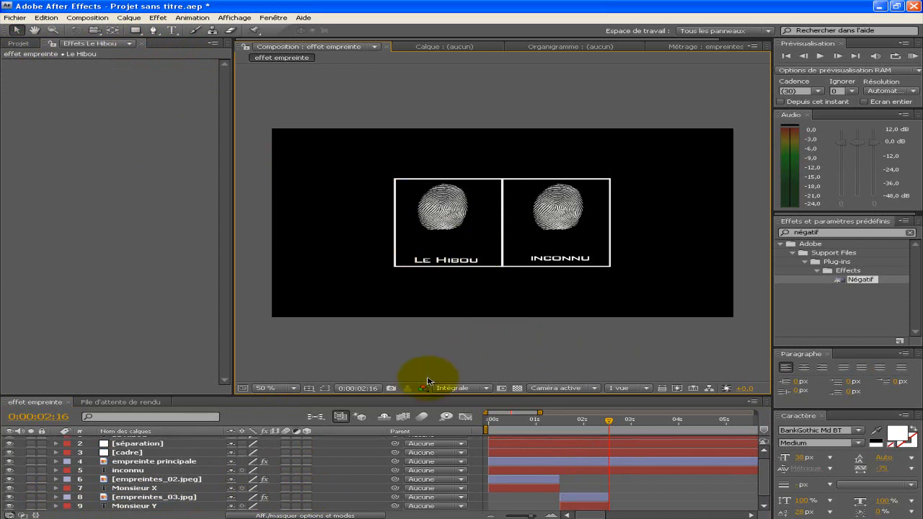
- Check the position of the inconnu text, then make Le Hibou the lowest layer, starting at 0:00:02:16
scroll(133, 473, up, 1)
click(148, 478)
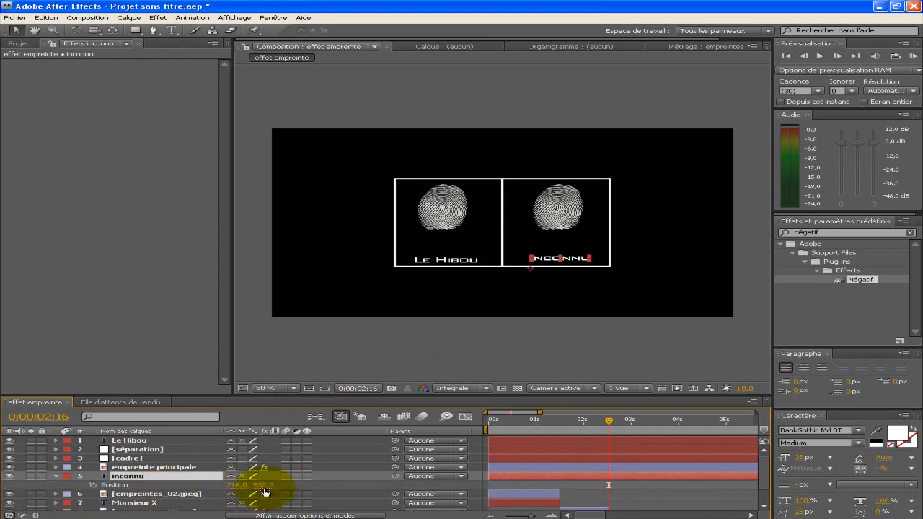
click(142, 441)
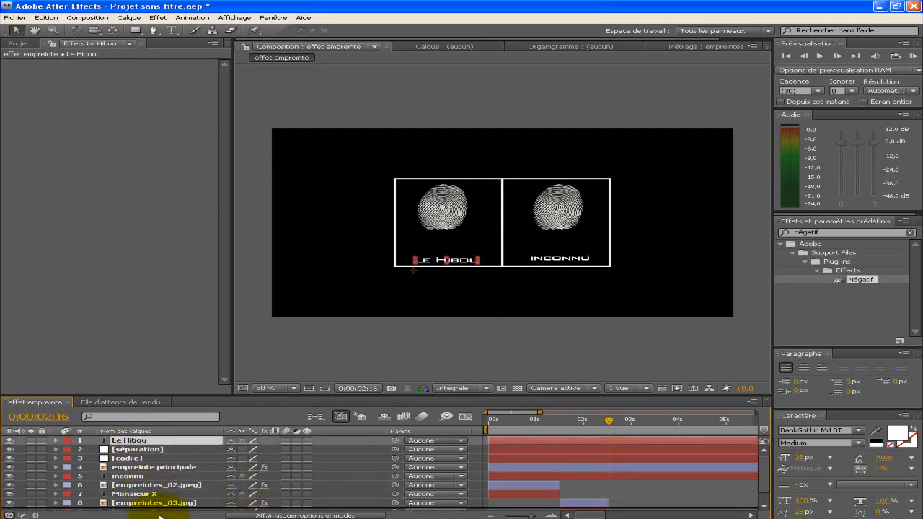
scroll(161, 508, down, 1)
key(ctrl+shift+bracketleft)
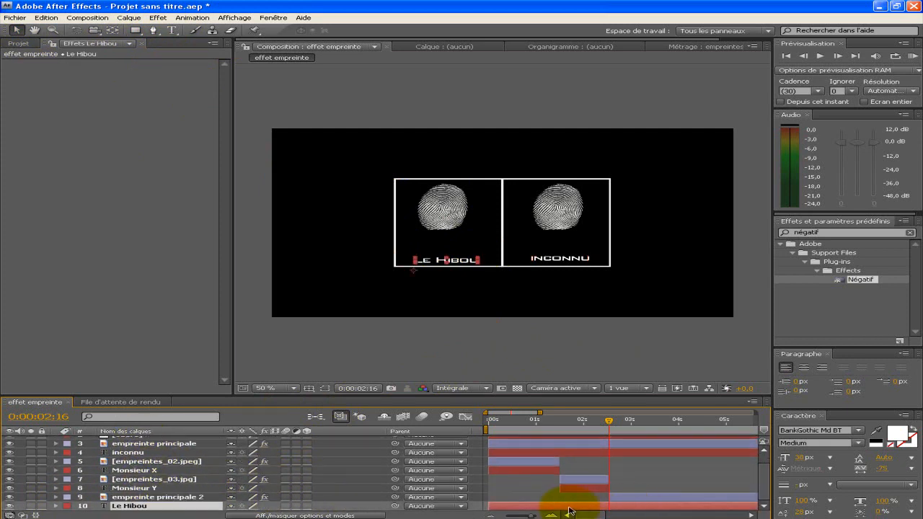
drag(605, 508, 657, 507)
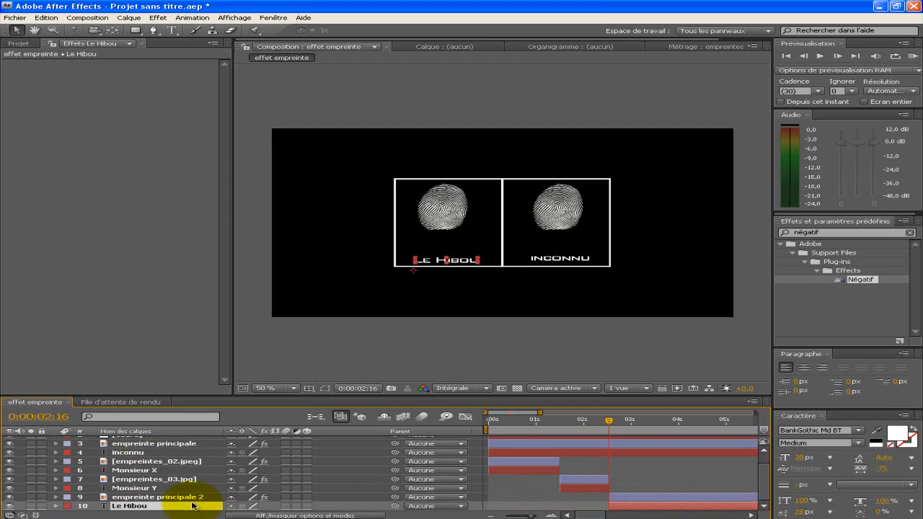
- Set the vertical position of the Le Hibou text to 532 so it lines up with inconnu
key(p)
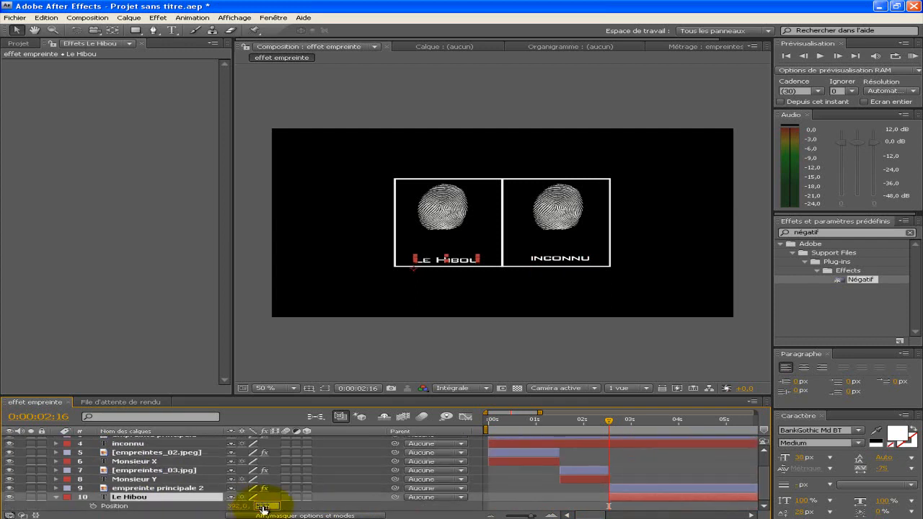
text(532)
key(Return)
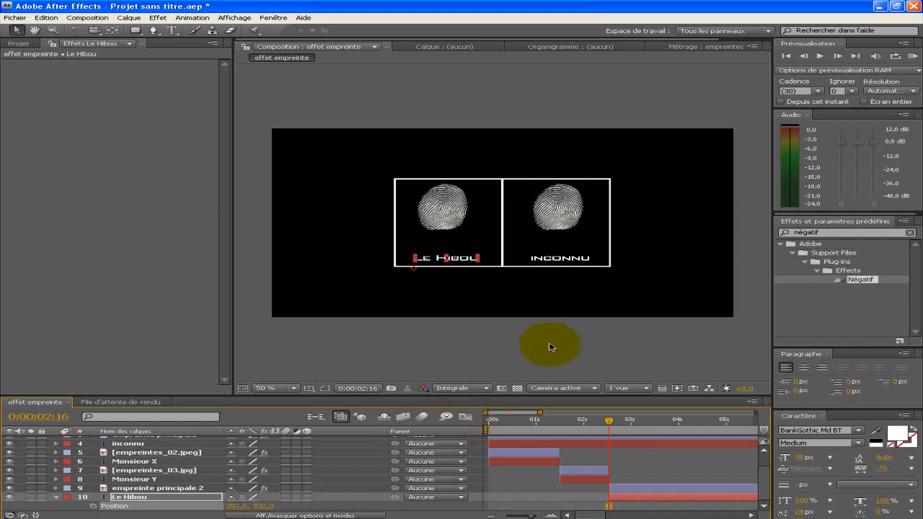
click(550, 347)
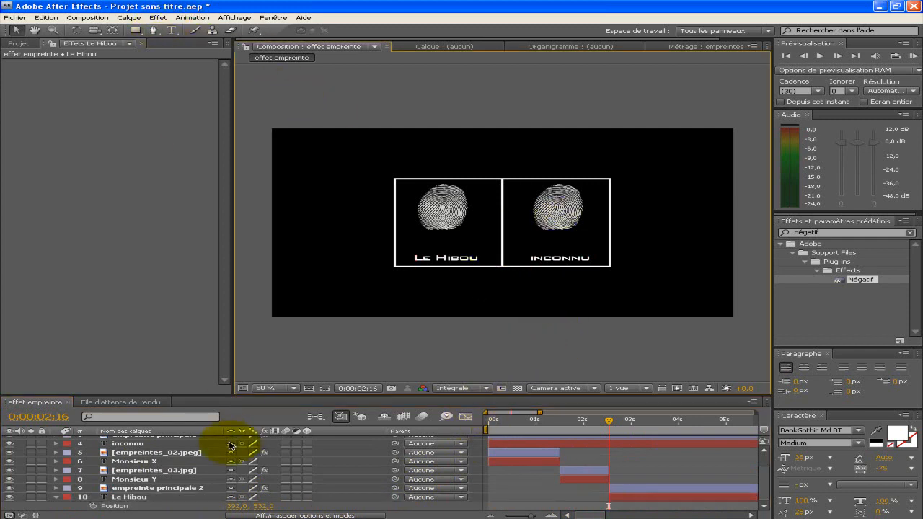
- Draw a small four-point Pen mask over the upper-right edge of the fingerprint on the empreinte principale layer
scroll(190, 449, up, 2)
click(177, 460)
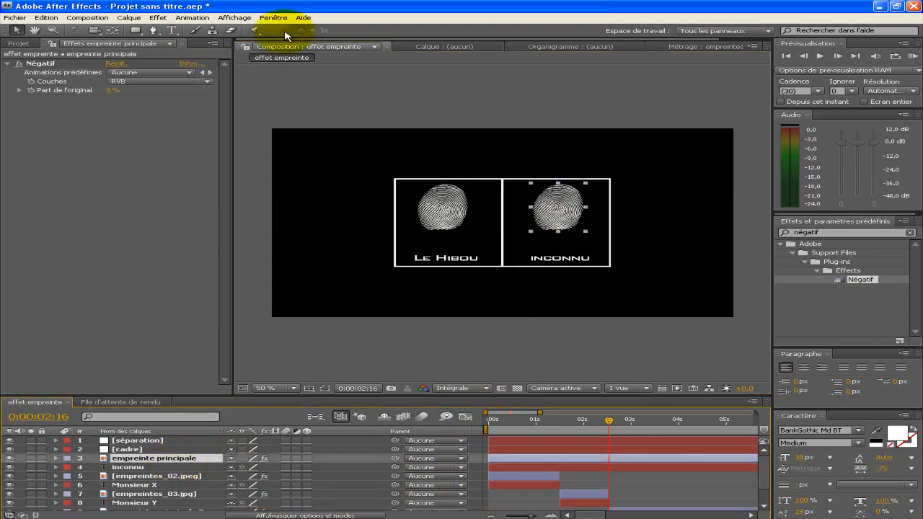
click(155, 31)
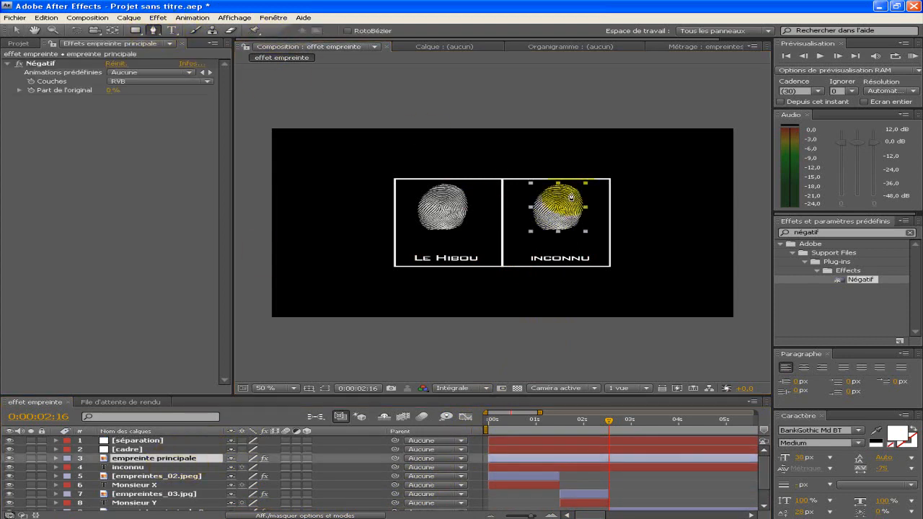
click(570, 182)
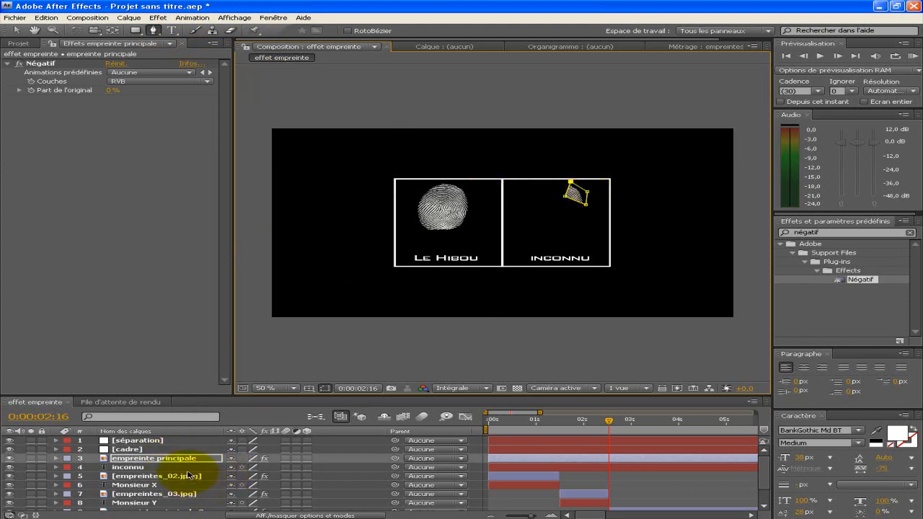
- Set the fingerprint's first mask to Soustraction and its feather (Contour progressif) to 96 pixels
key(m)
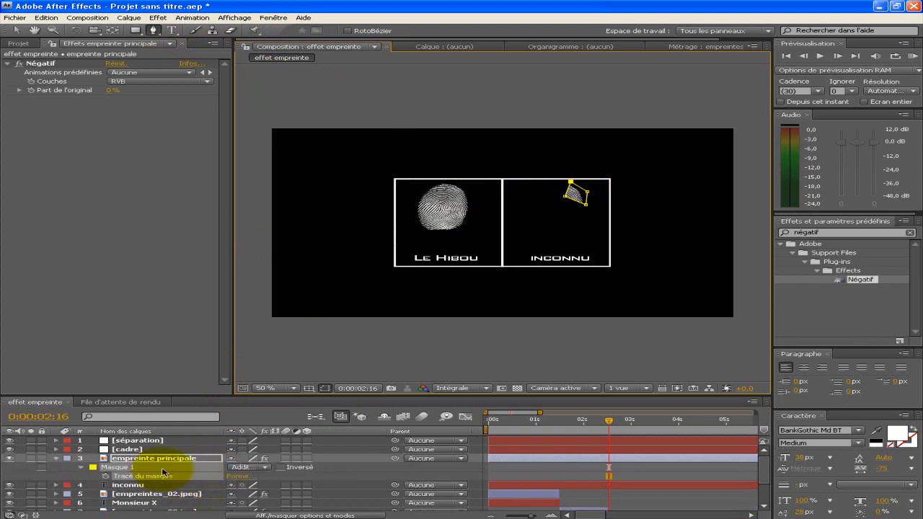
click(267, 468)
click(256, 476)
key(m)
key(m)
click(117, 476)
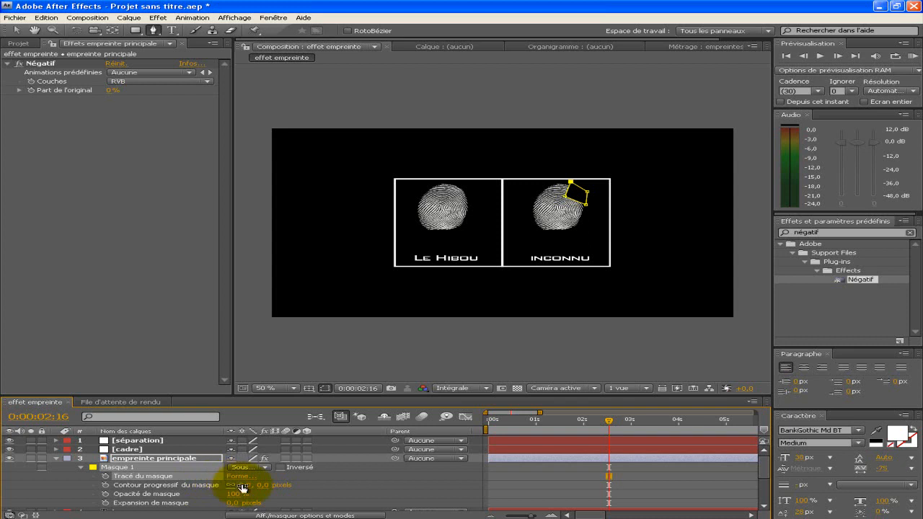
drag(249, 486, 309, 483)
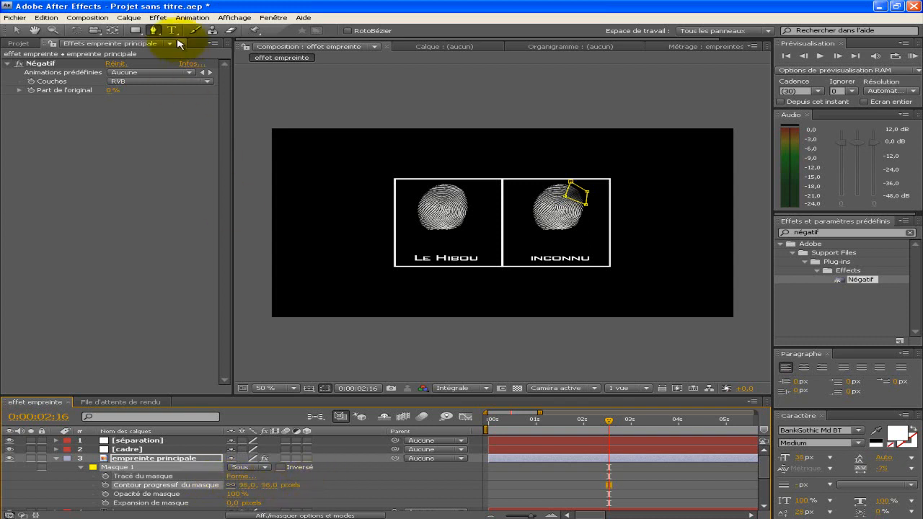
- Draw a second mask across the main fingerprint's lower edge, set to Soustraction with a feather of about 133 pixels
click(574, 231)
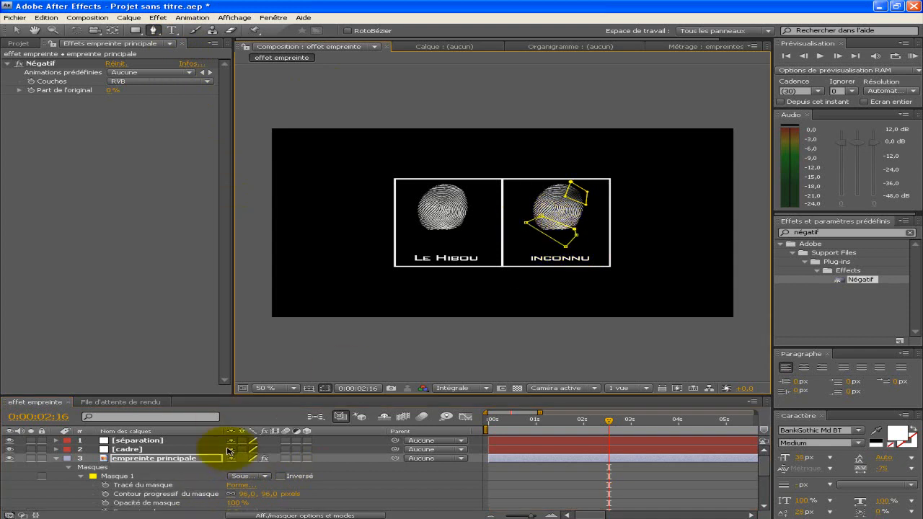
scroll(259, 490, down, 3)
click(267, 467)
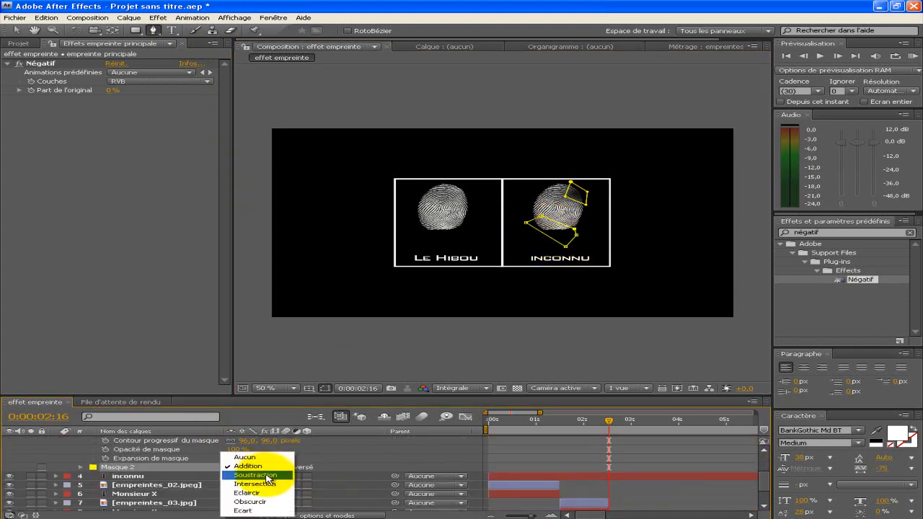
click(249, 476)
click(80, 467)
drag(248, 486, 333, 475)
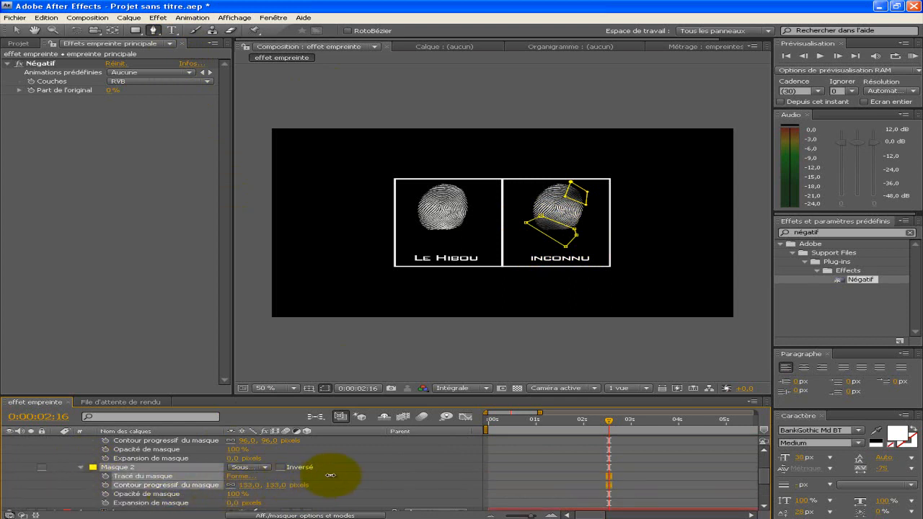
click(56, 440)
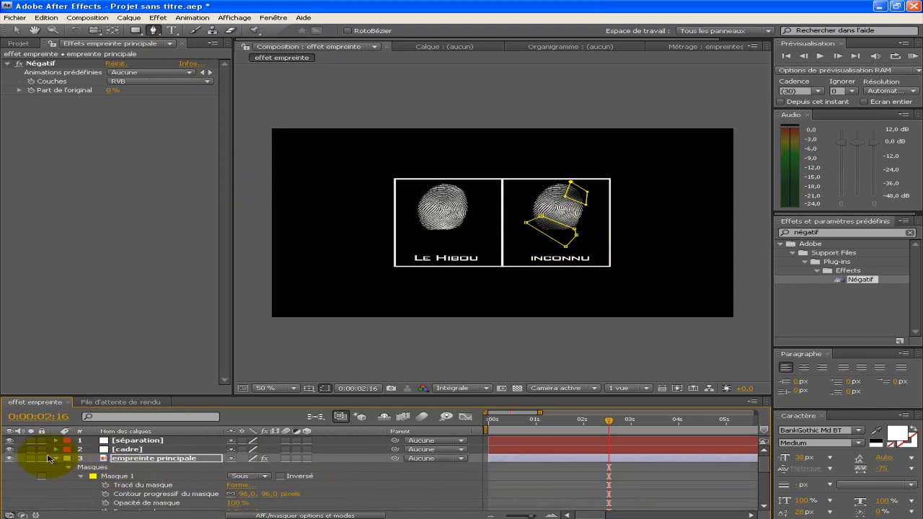
- Reduce the opacity of the empreinte principale layer to 85 %, switch back to the Selection tool and deselect the layer
click(57, 458)
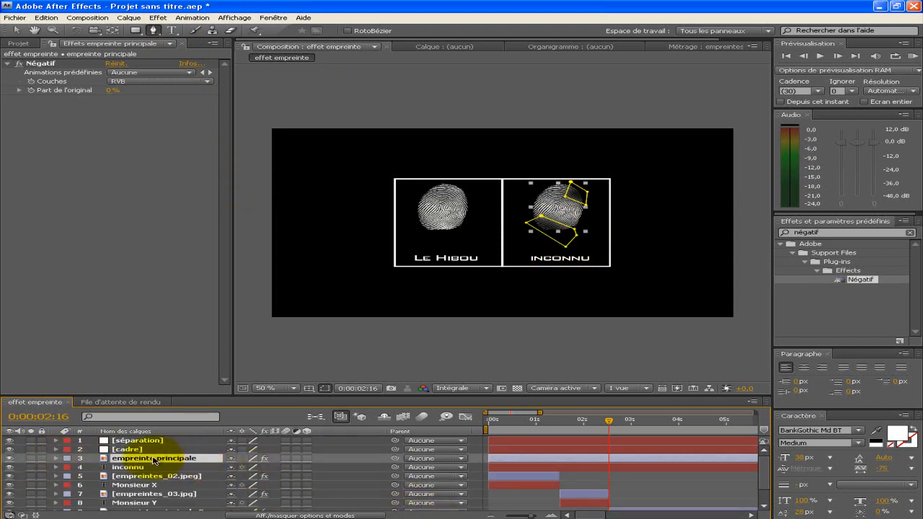
key(t)
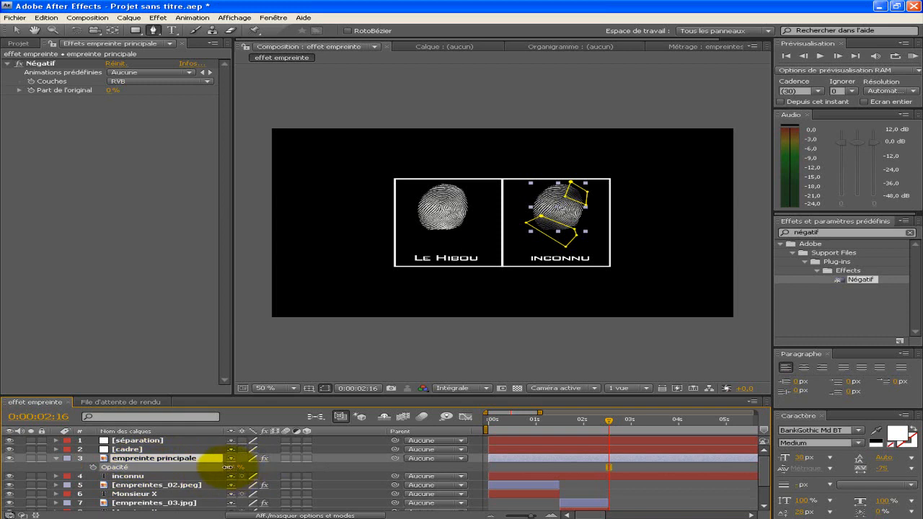
drag(217, 469, 218, 468)
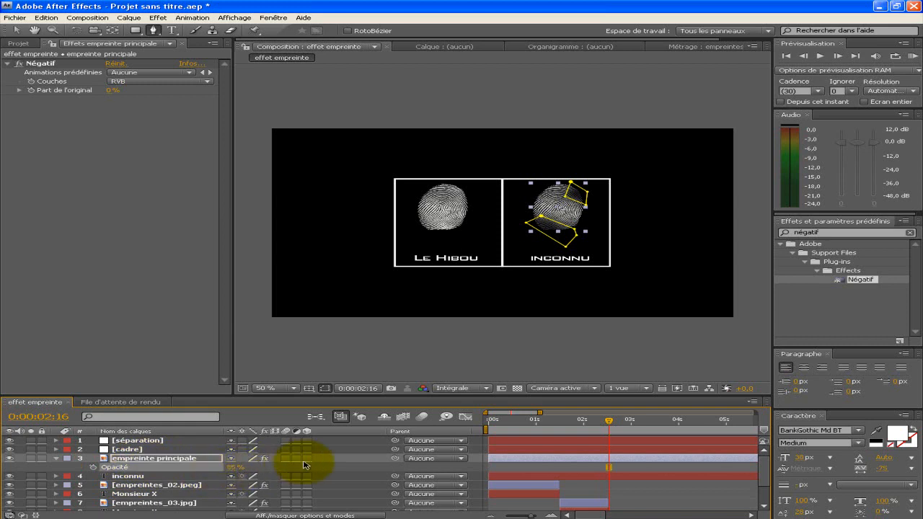
click(318, 369)
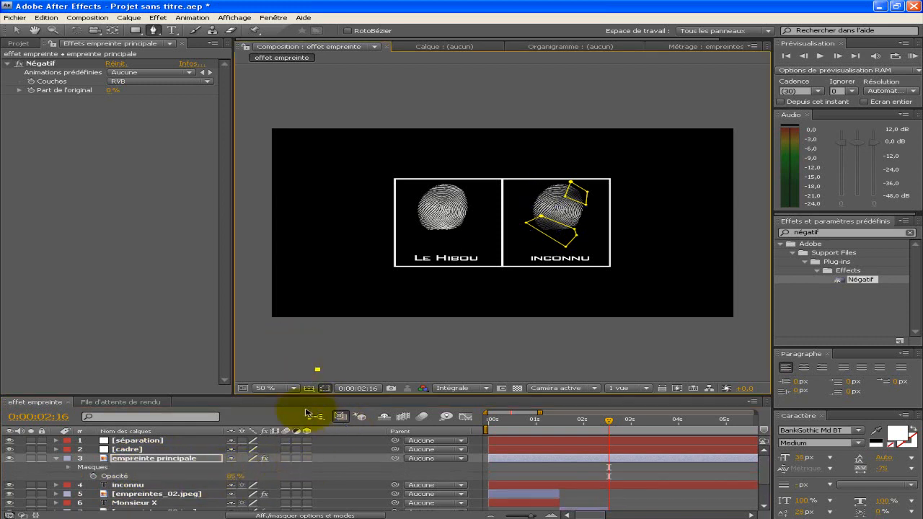
click(15, 30)
click(596, 374)
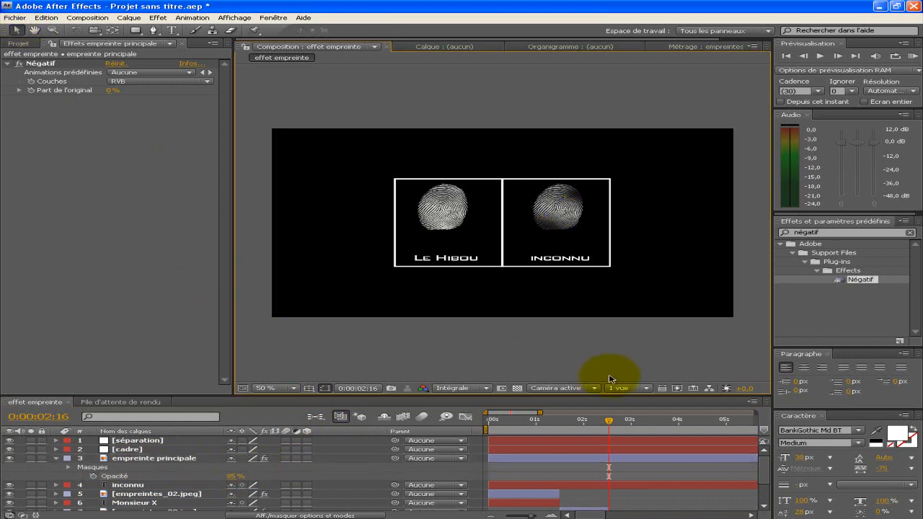
- Fade out the séparation layer with opacity keyframes of 100 % at 0:00:03:15 and 0 % at 0:00:03:29
scroll(603, 473, down, 3)
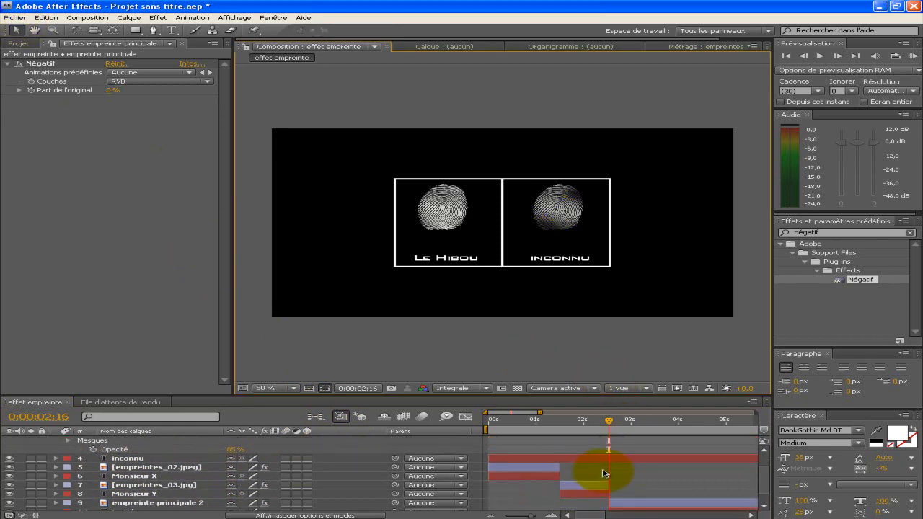
drag(608, 421, 650, 422)
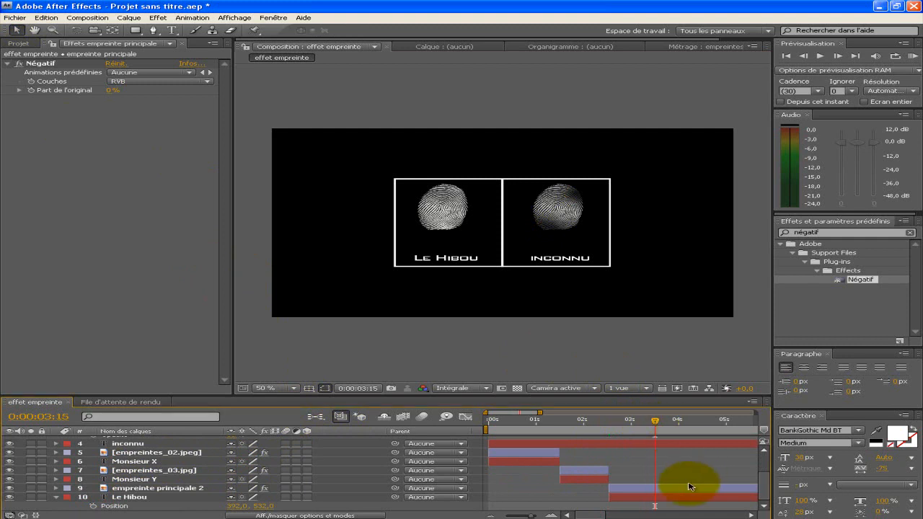
scroll(689, 486, up, 3)
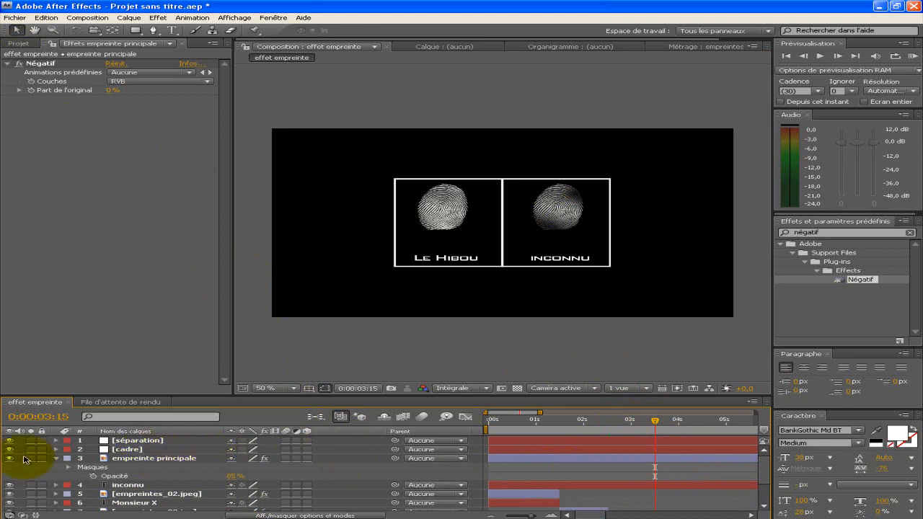
click(54, 458)
click(152, 440)
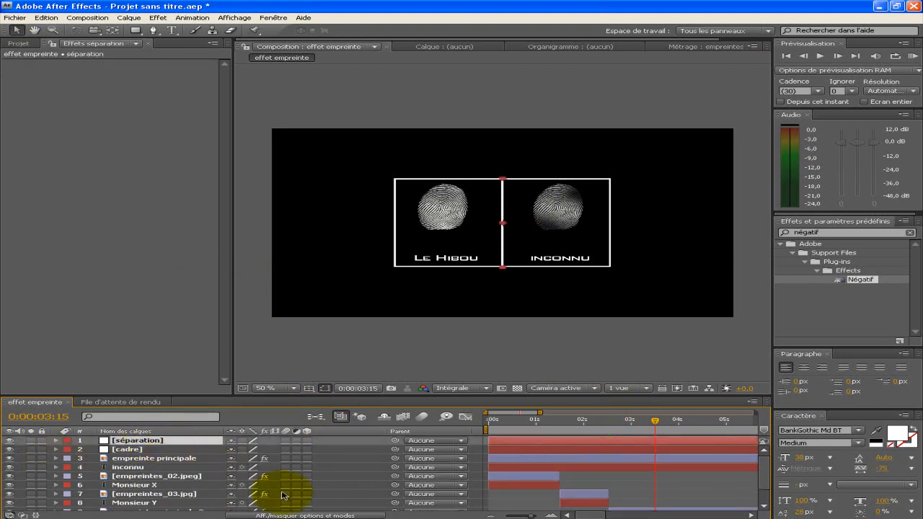
key(t)
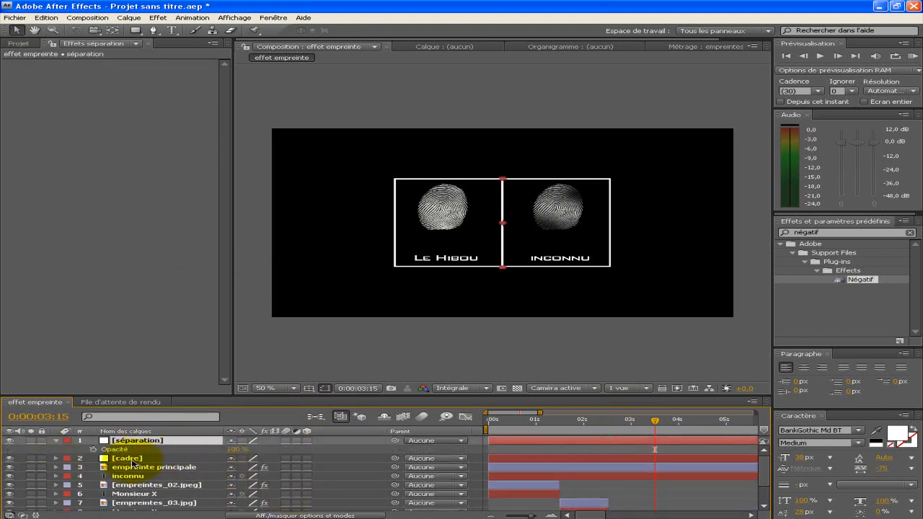
click(92, 450)
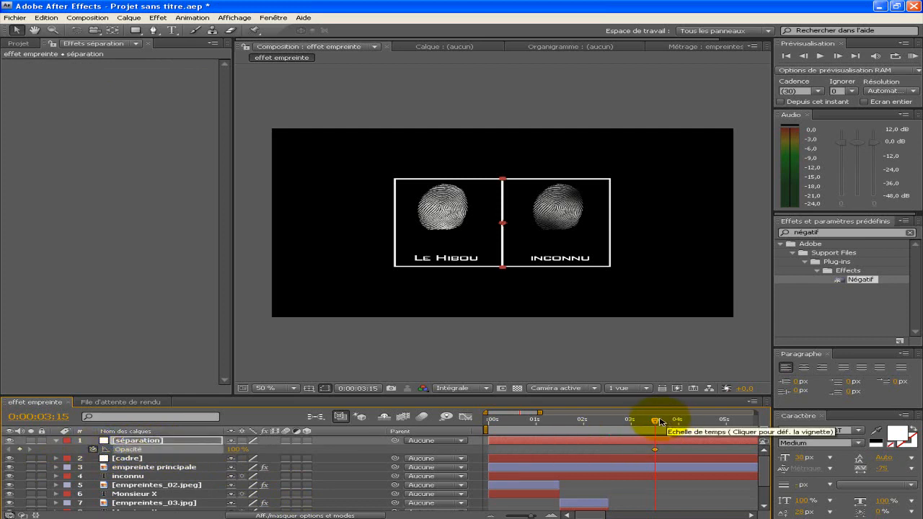
drag(657, 422, 678, 424)
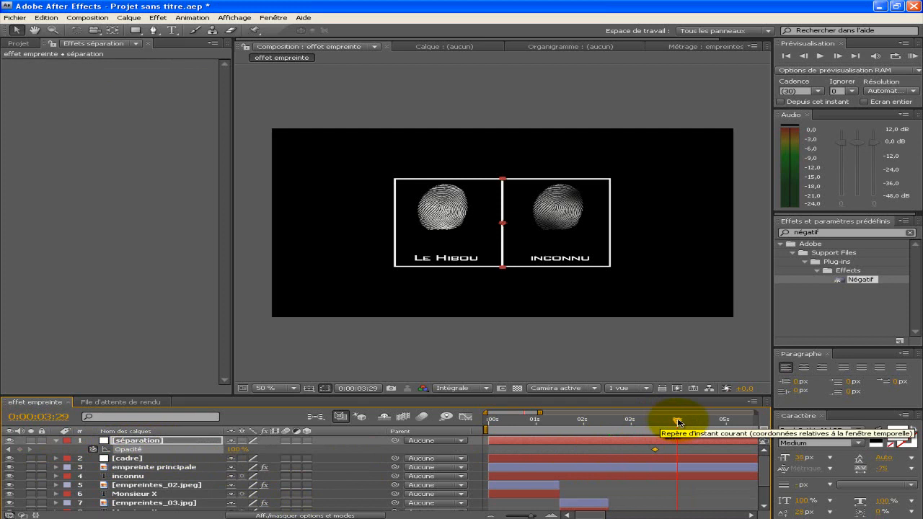
click(237, 449)
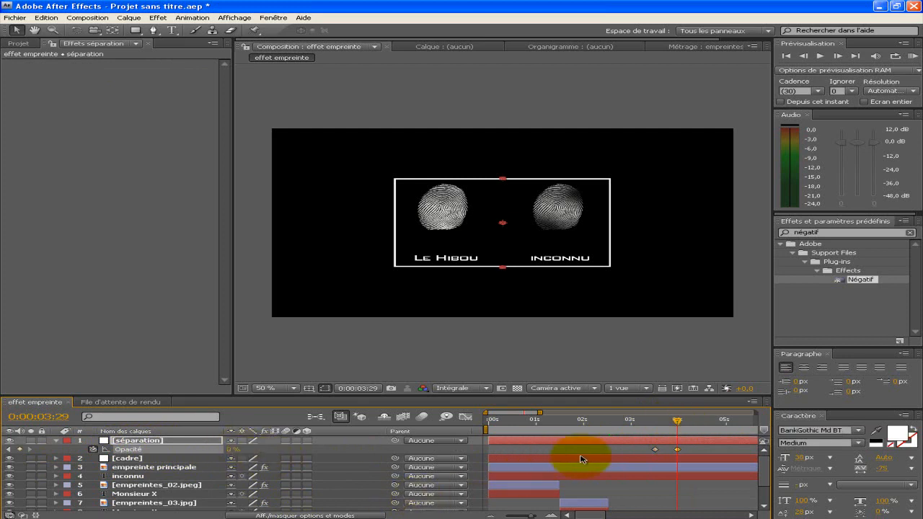
- Set starting position keyframes at 0:00:03:15 on the empreinte principale, inconnu, empreinte principale 2 and Le Hibou layers
drag(678, 421, 659, 422)
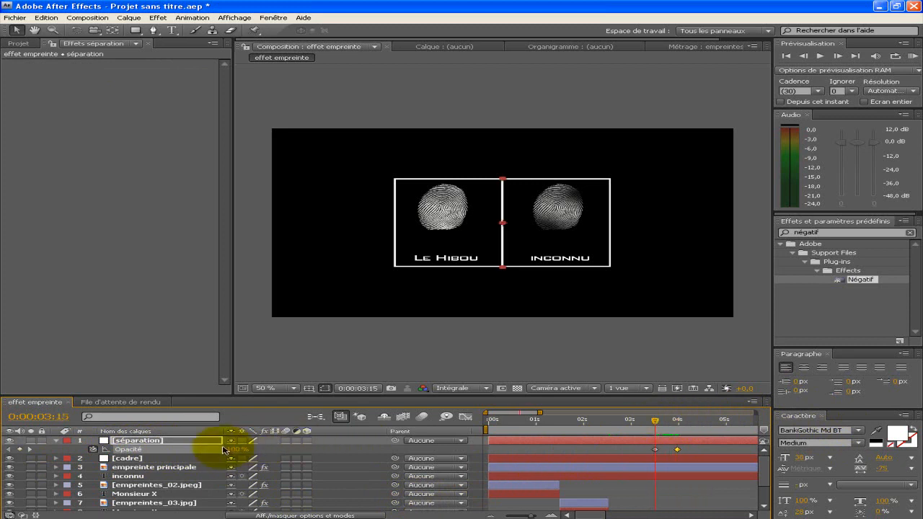
click(182, 468)
ctrl+click(181, 476)
scroll(207, 475, down, 3)
click(141, 491)
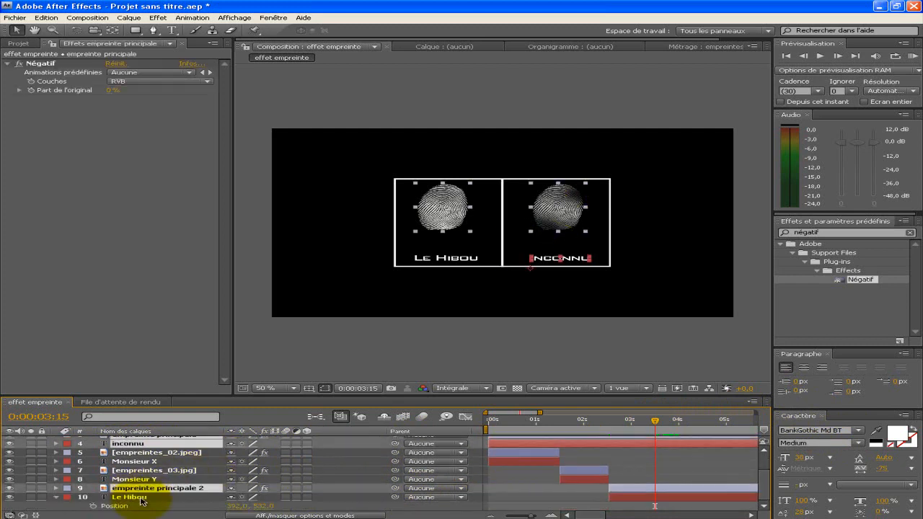
ctrl+click(141, 497)
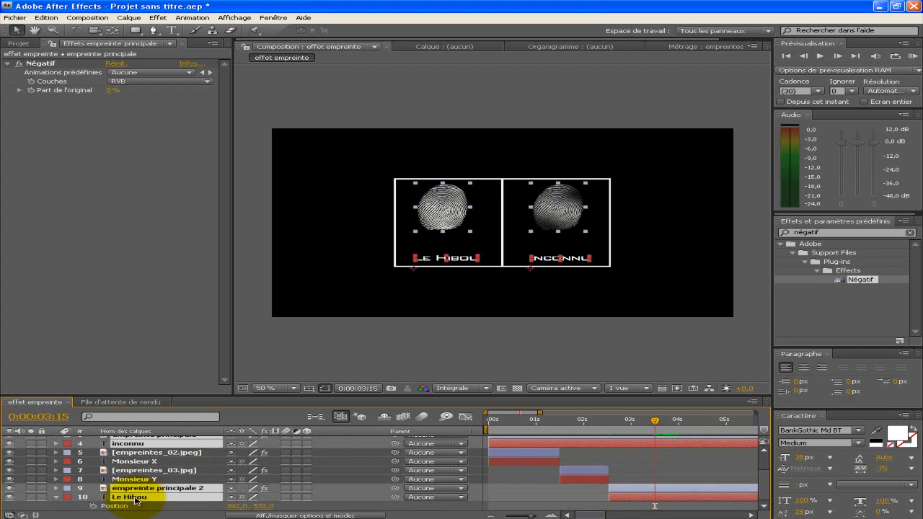
click(57, 497)
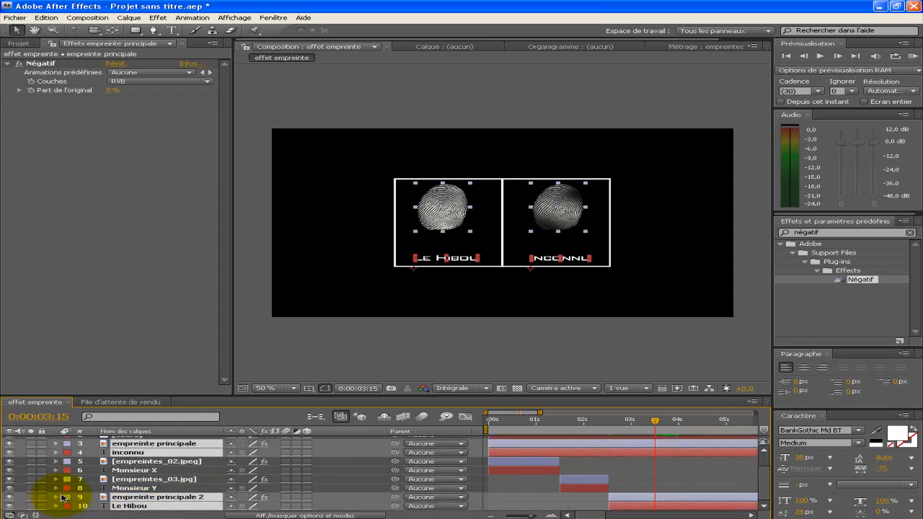
key(p)
scroll(678, 436, down, 2)
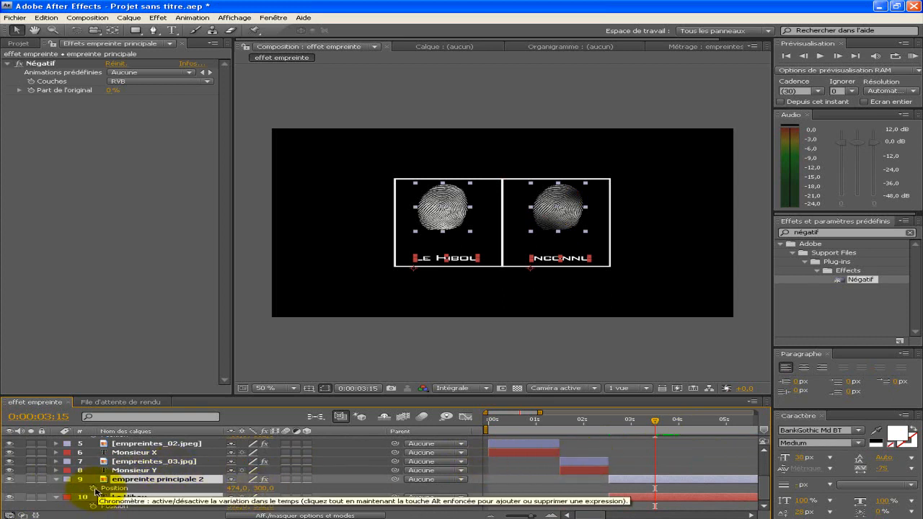
click(94, 489)
scroll(676, 443, up, 3)
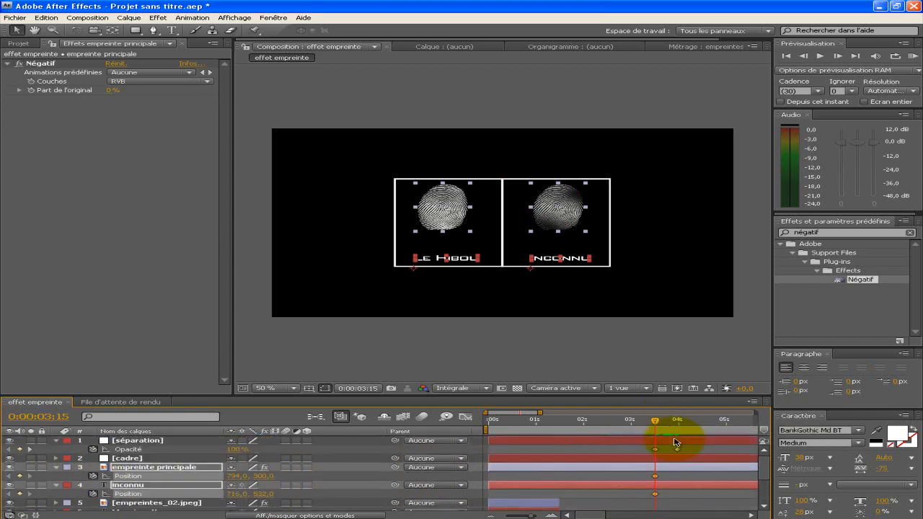
- At 0:00:04:17, set the horizontal position of empreinte principale to 661 and of the inconnu text to 580
drag(655, 420, 710, 427)
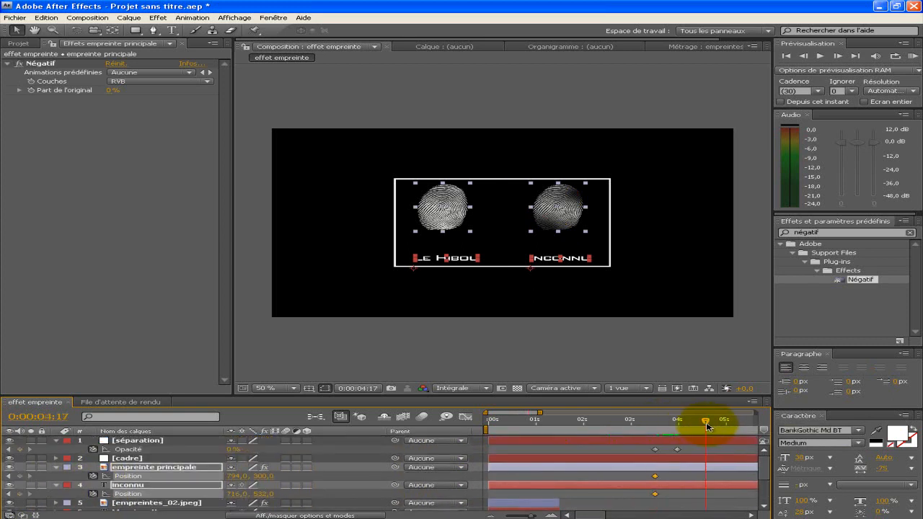
scroll(733, 471, down, 3)
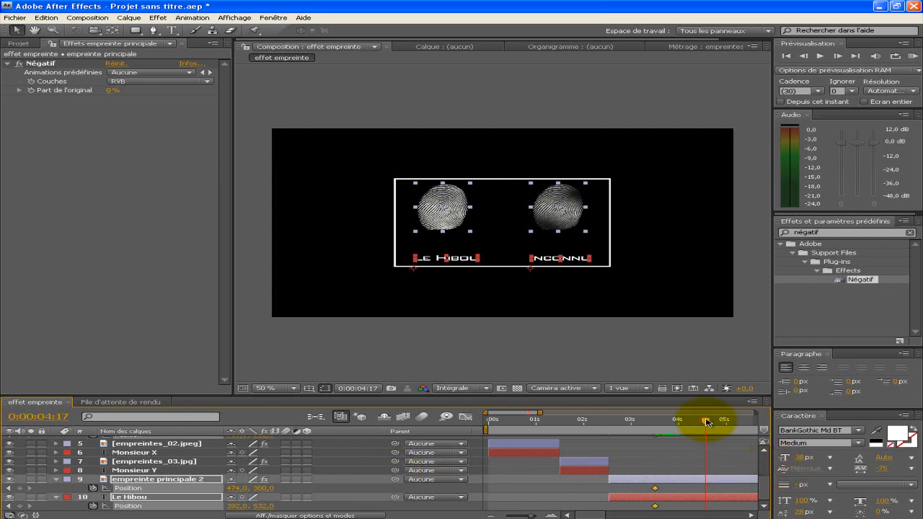
click(711, 446)
scroll(720, 451, up, 3)
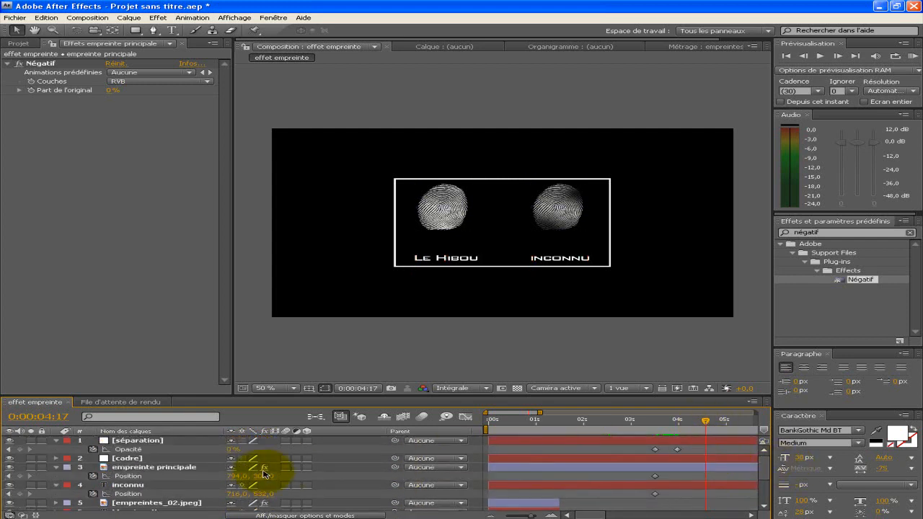
drag(233, 476, 116, 463)
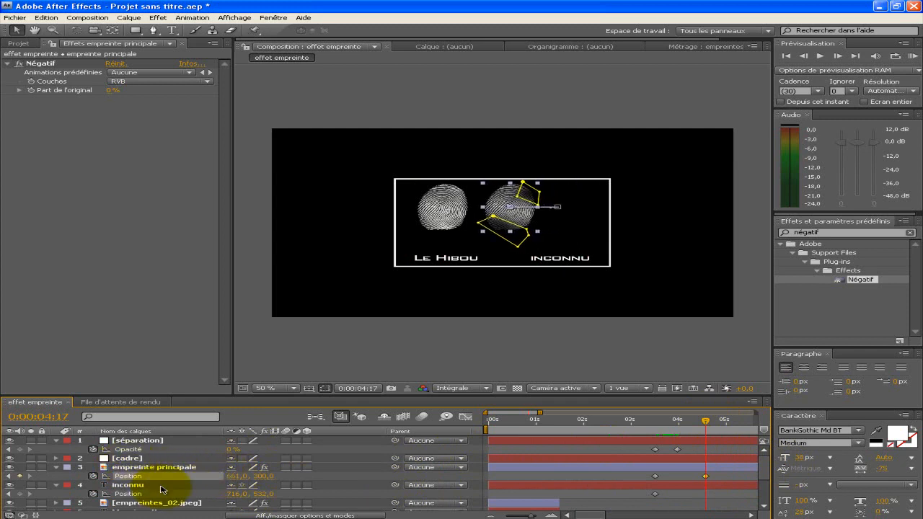
drag(231, 496, 108, 476)
click(119, 485)
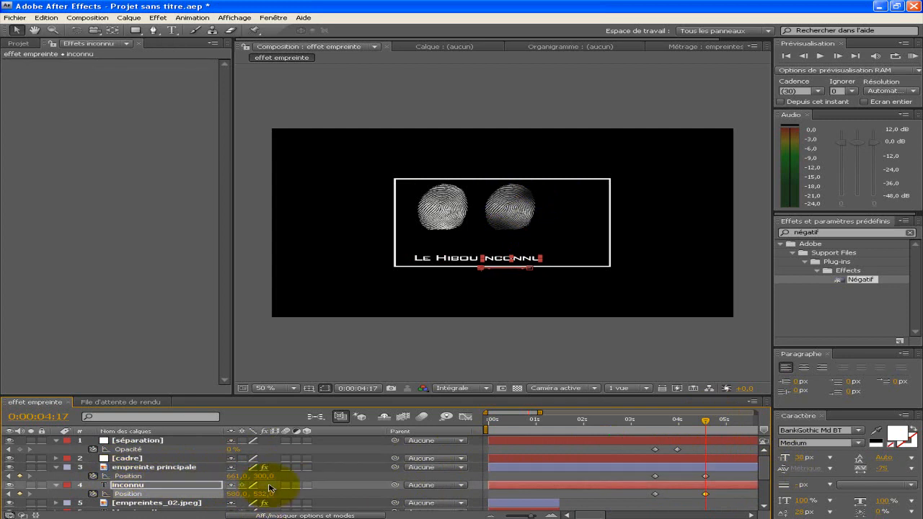
- At 0:00:04:17, set the horizontal position of empreinte principale 2 to 660 and of the Le Hibou text to 571
scroll(252, 483, down, 3)
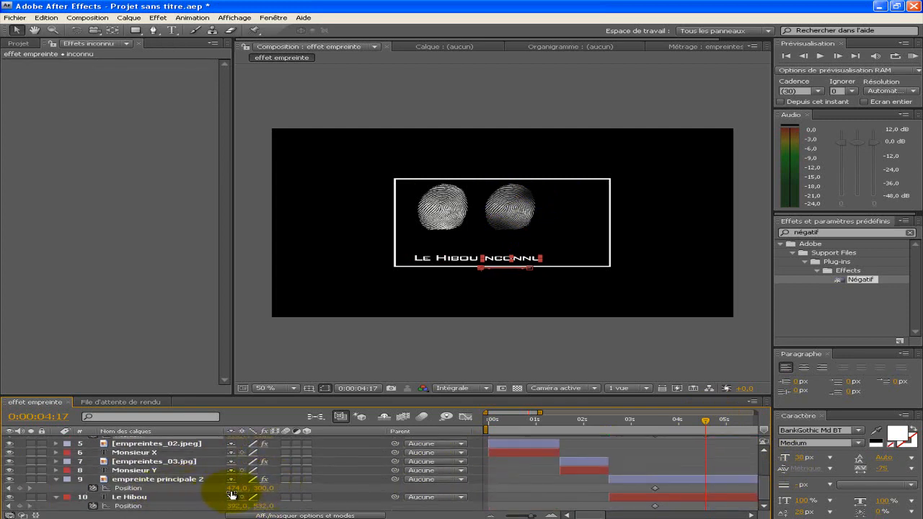
drag(237, 488, 354, 474)
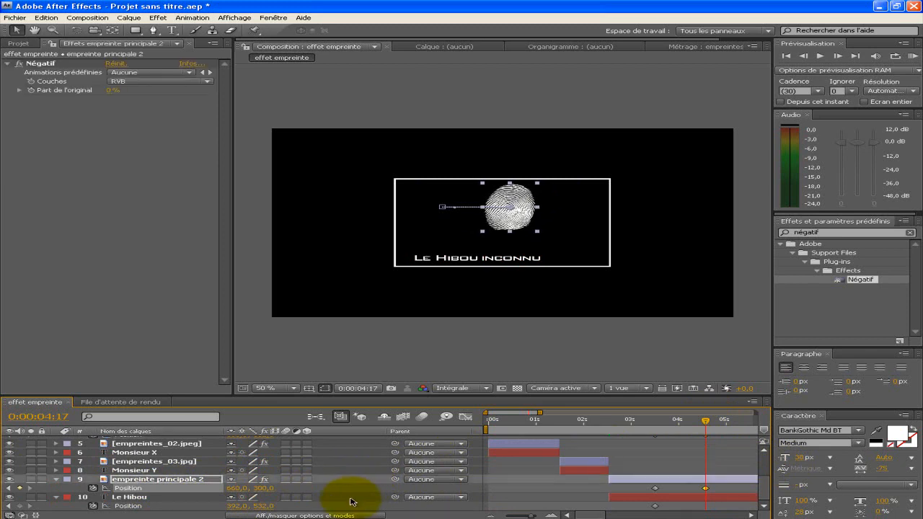
drag(232, 509, 348, 494)
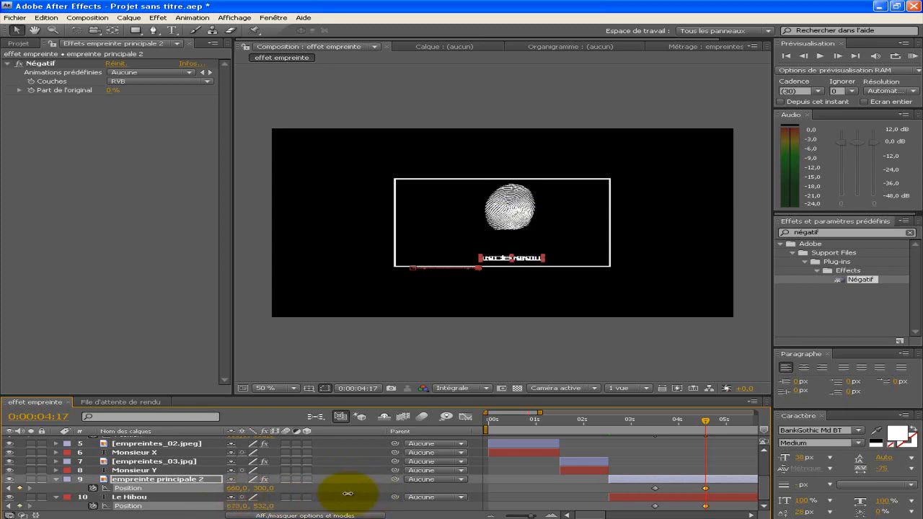
click(345, 494)
- Compare both fingerprints' end positions and set the horizontal position of empreinte principale 2 to 661 to match
scroll(328, 473, up, 3)
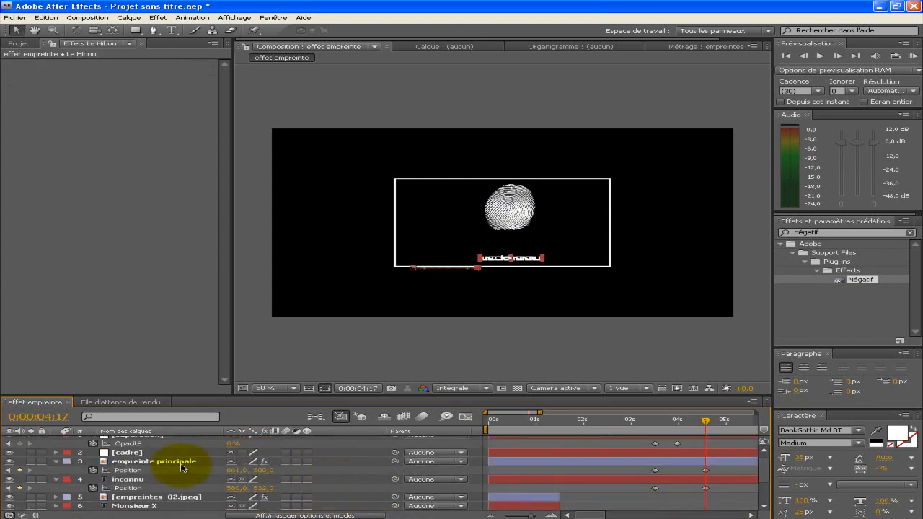
scroll(265, 474, down, 2)
scroll(247, 469, up, 2)
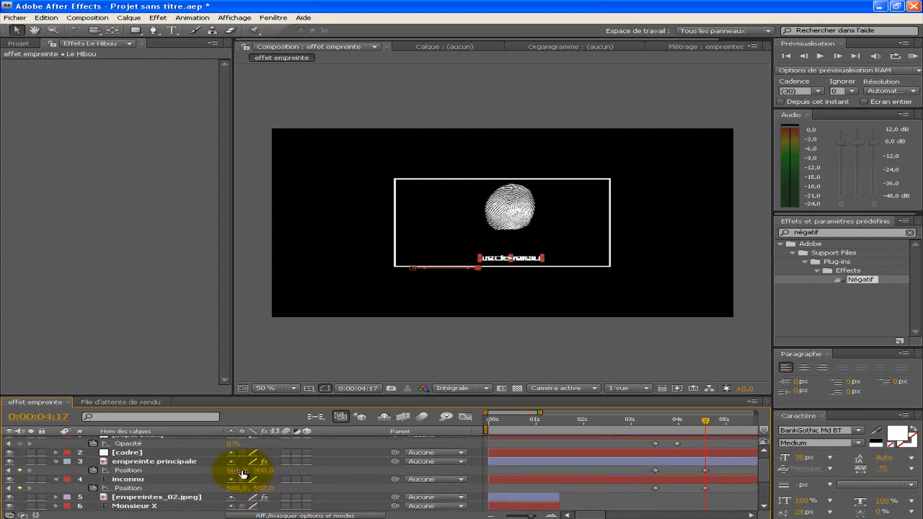
scroll(239, 474, down, 3)
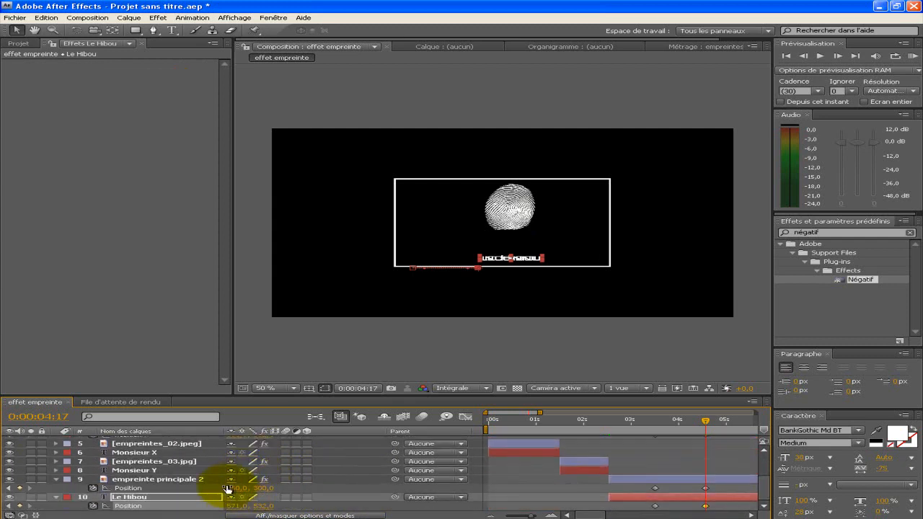
click(235, 488)
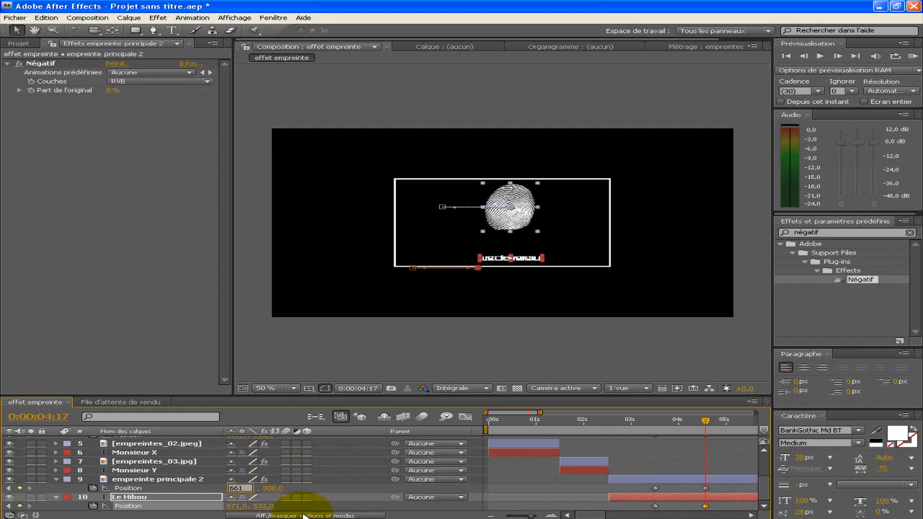
text(661)
key(Return)
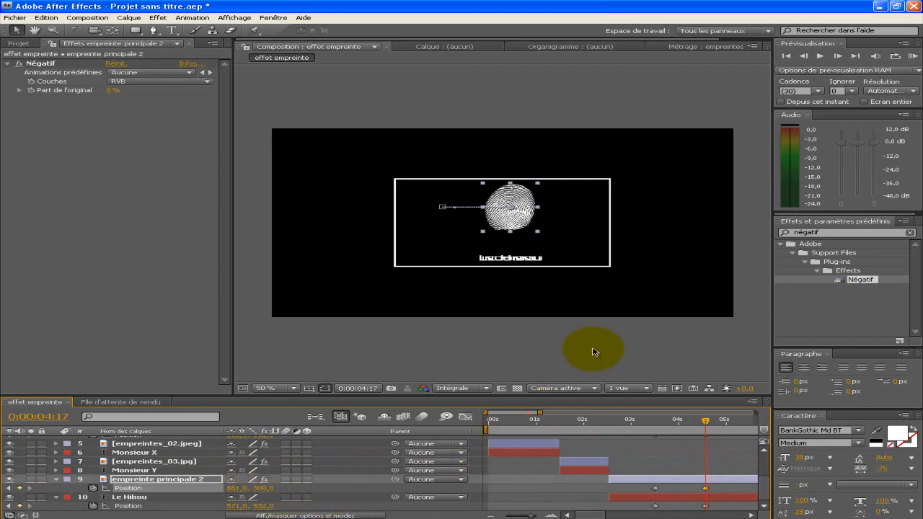
- Select all layers in the timeline and collapse their open properties
scroll(707, 497, up, 5)
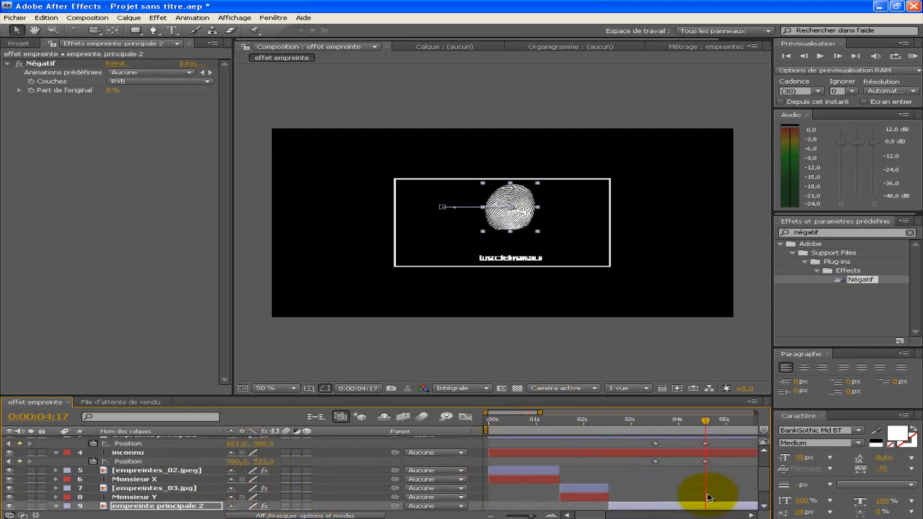
scroll(703, 495, down, 4)
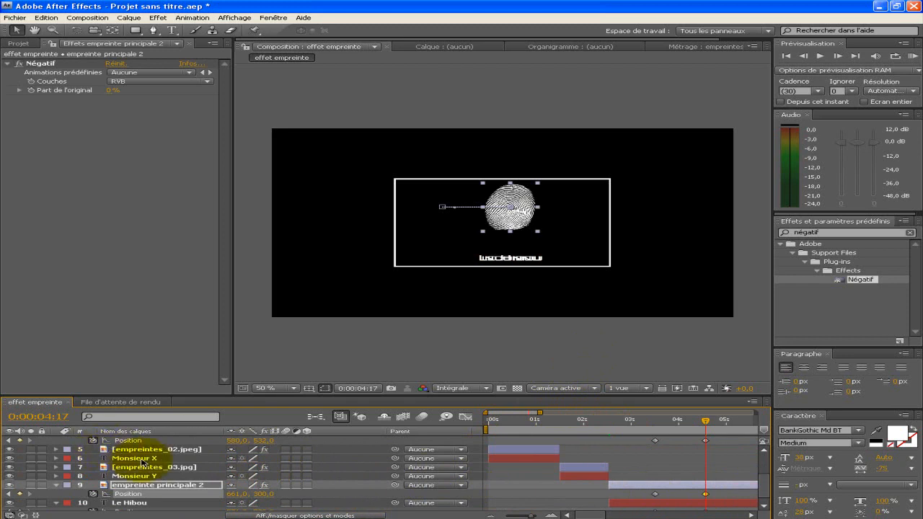
click(133, 458)
scroll(108, 461, up, 3)
click(55, 441)
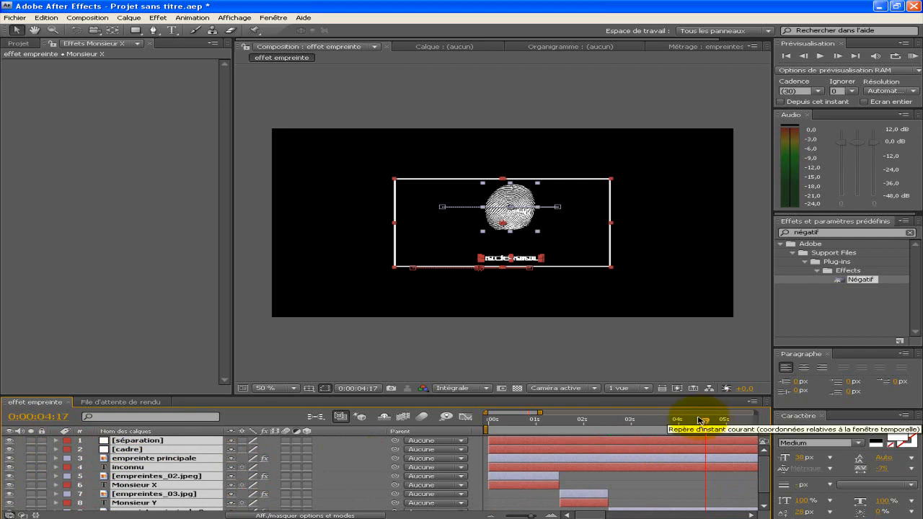
- Fade the inconnu text's opacity from 100% at 0:00:04:17 to 0% at 0:00:05:00, and remove the part of the layer after that
click(366, 450)
click(197, 467)
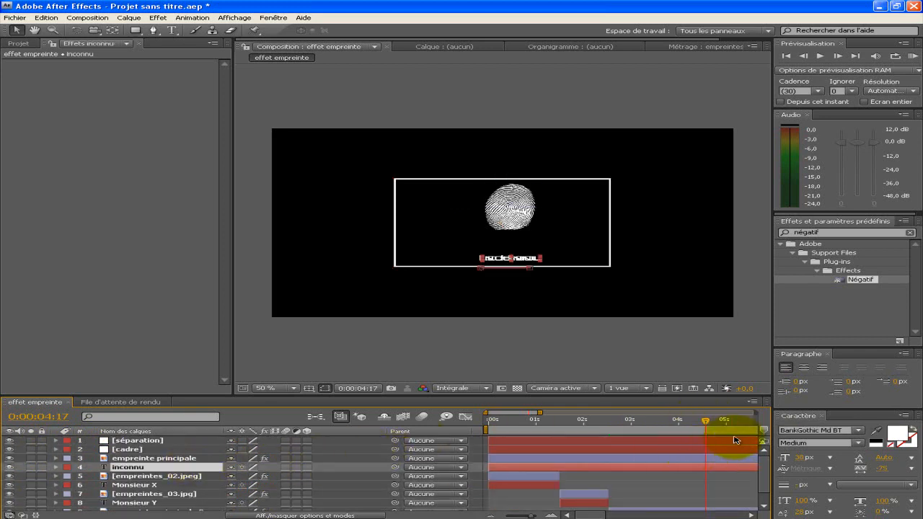
key(alt+shift+t)
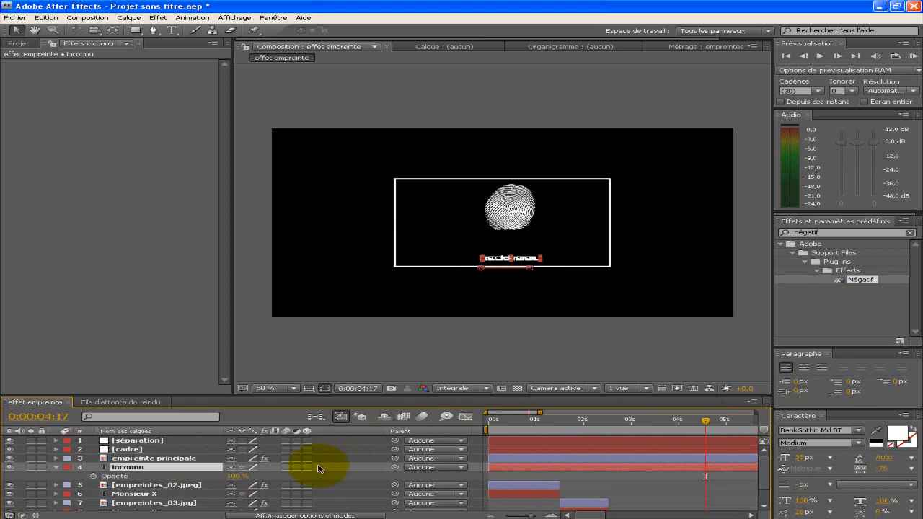
click(725, 421)
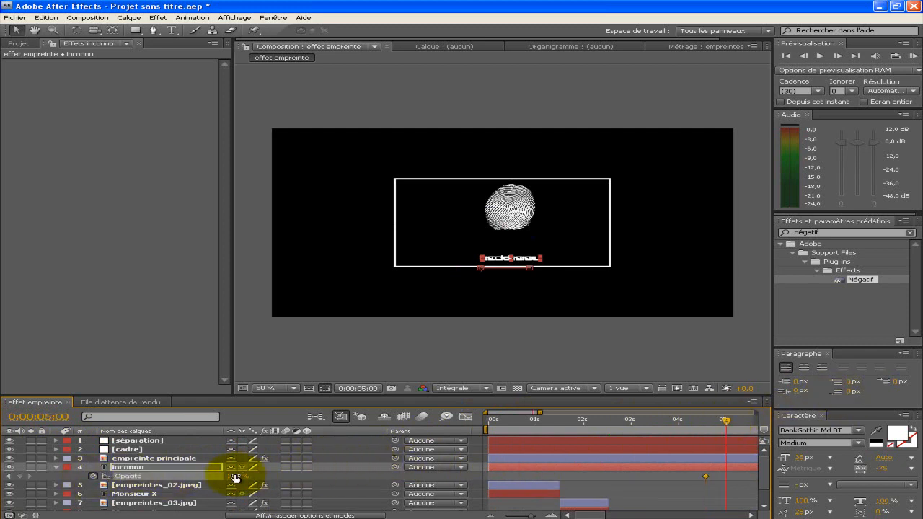
key(Return)
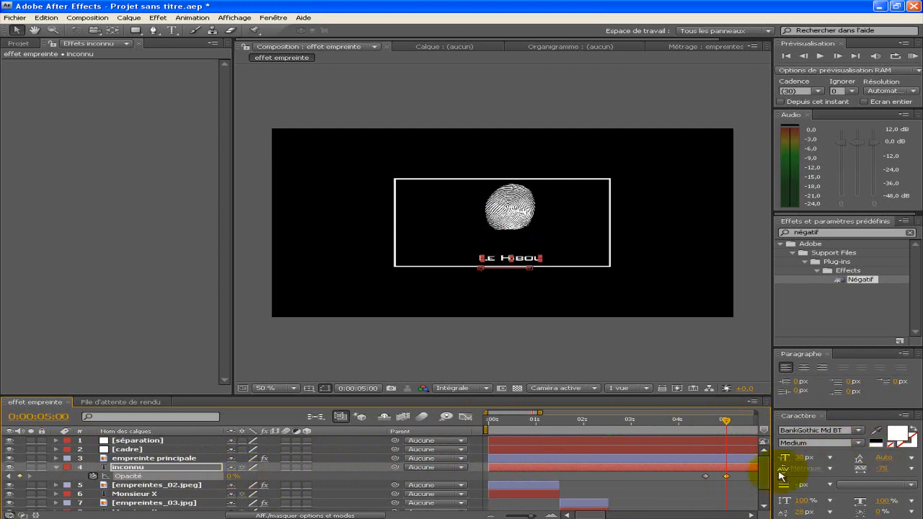
key(ctrl+shift+d)
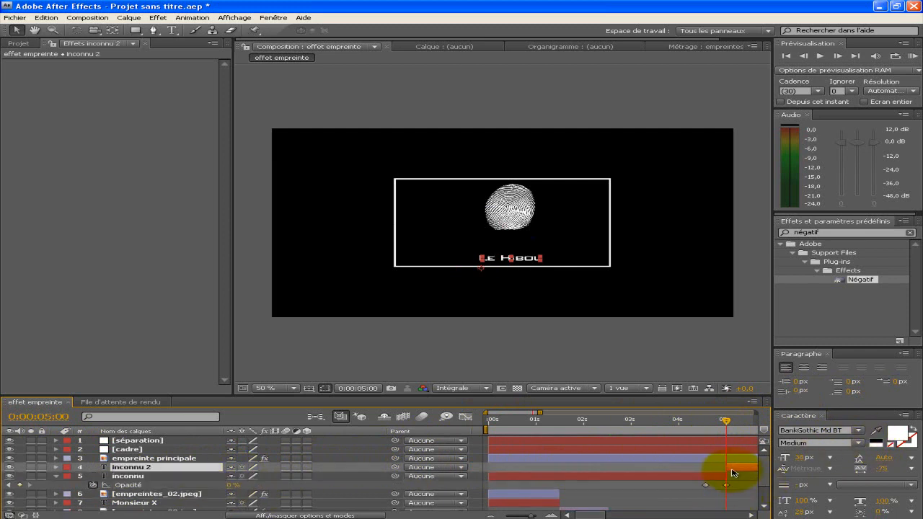
key(Delete)
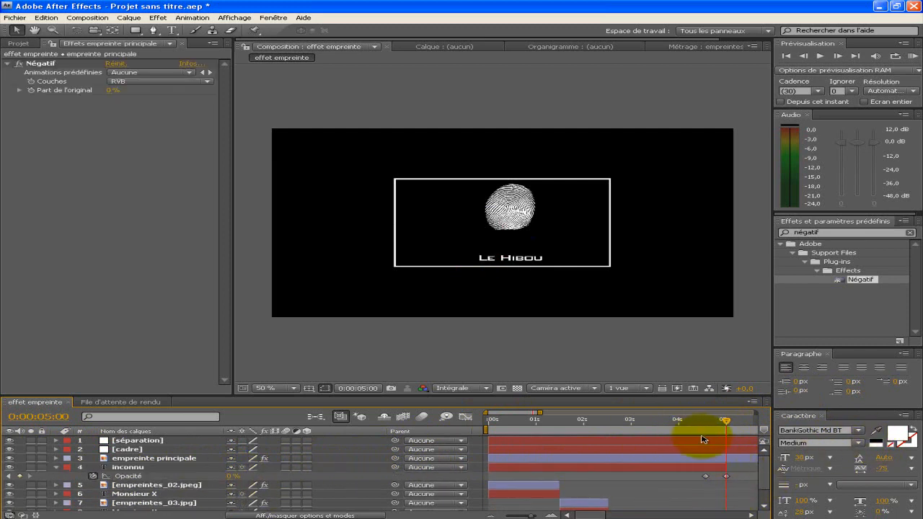
- Split the séparation layer at 0:00:03:29, delete the part after it, and run a RAM preview of the composition
click(700, 440)
key(t)
drag(726, 420, 678, 421)
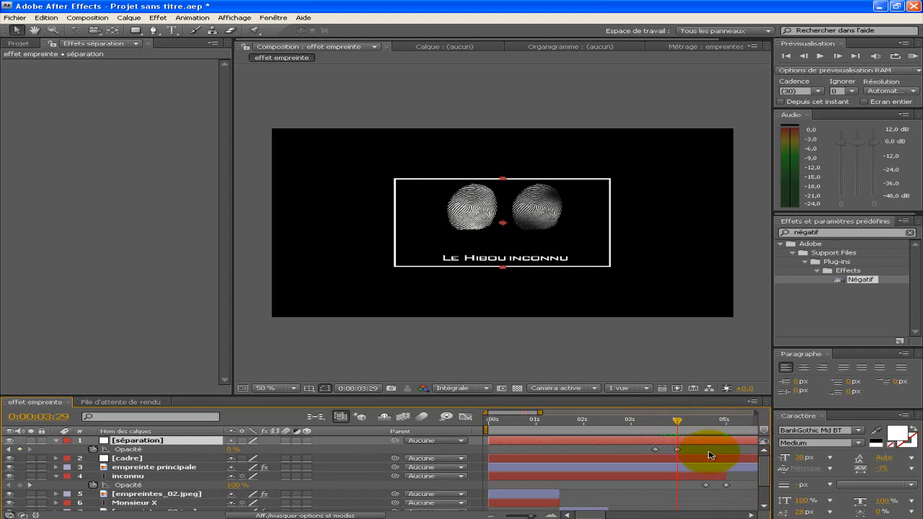
key(ctrl+shift+d)
key(Delete)
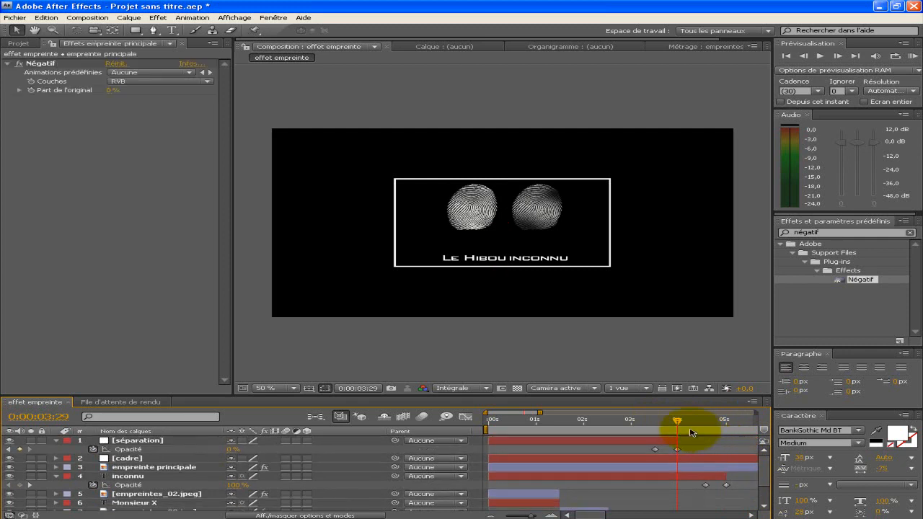
click(915, 56)
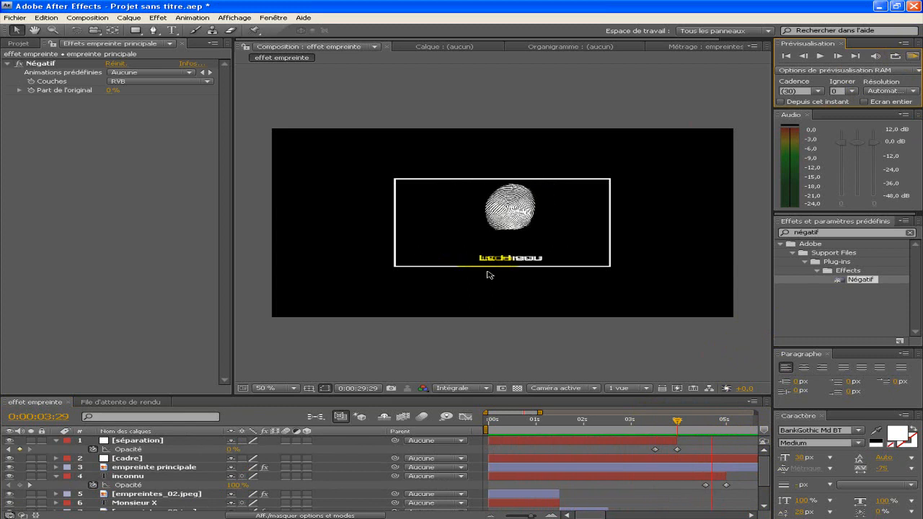
- At 0:00:05:00, create a green 1280 × 720 px solid named "fond match found"
click(727, 424)
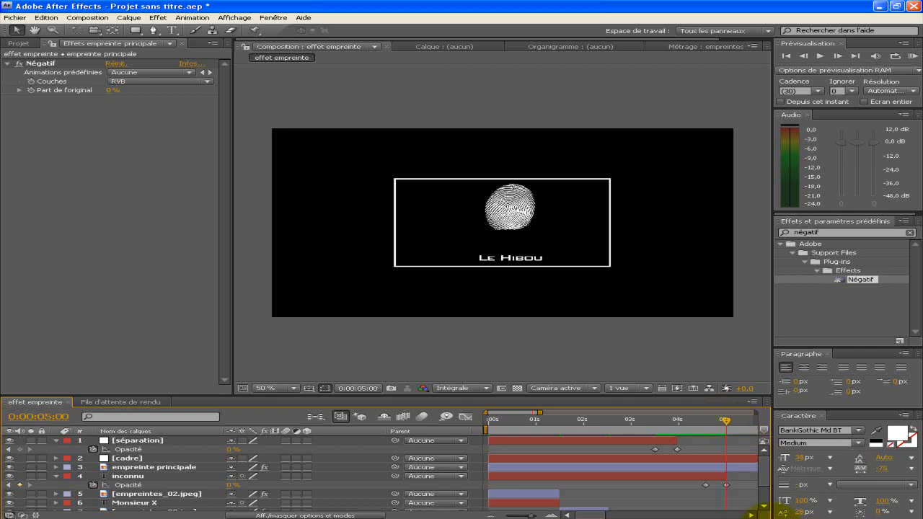
key(ctrl+y)
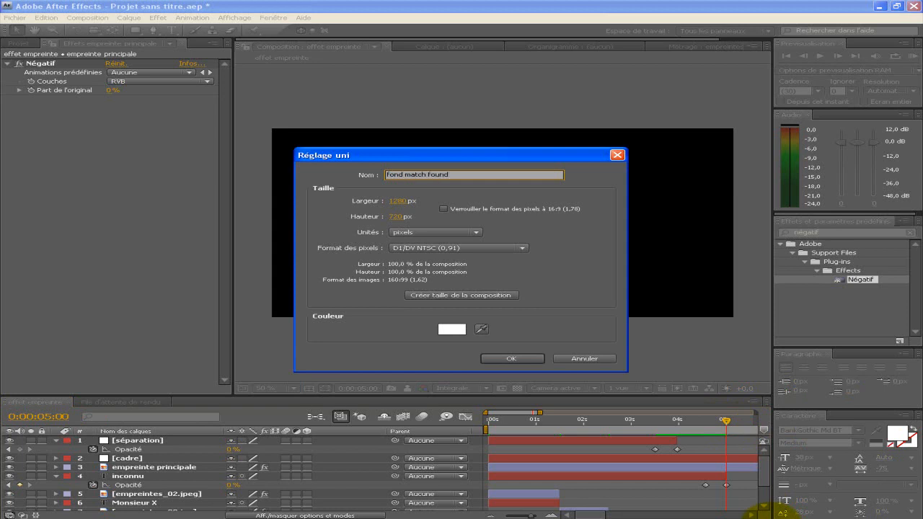
click(452, 329)
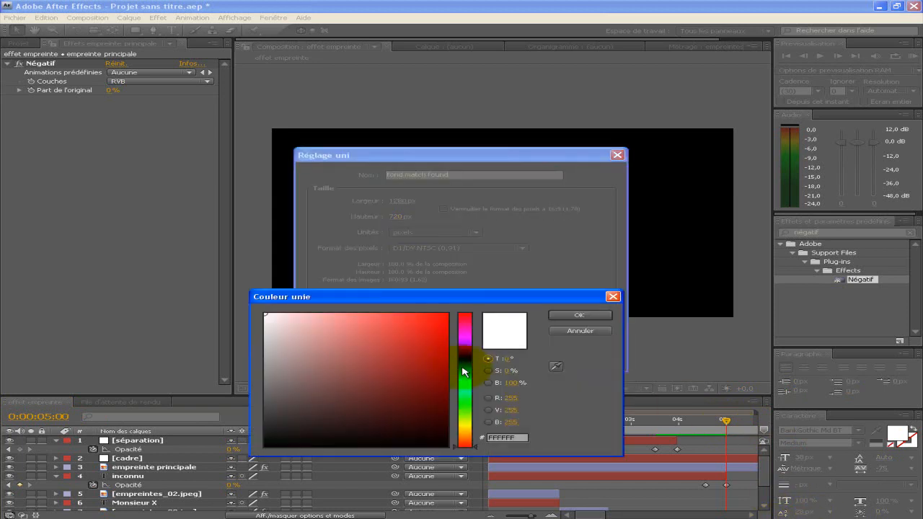
drag(456, 362, 473, 402)
click(441, 357)
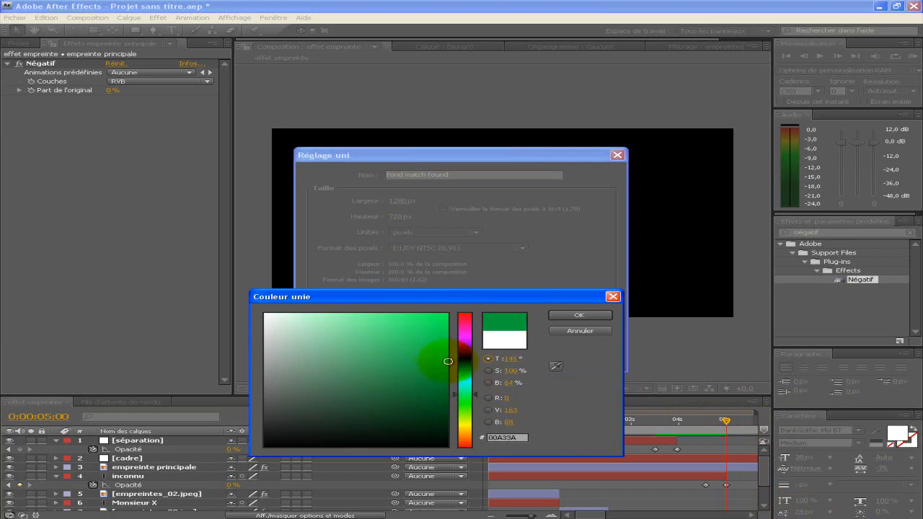
click(580, 315)
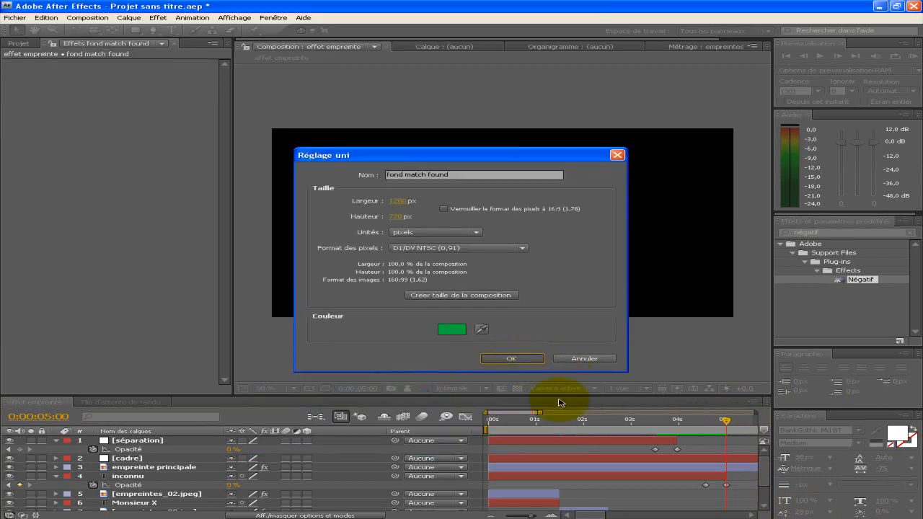
click(521, 359)
- Move the fond match found solid below the inconnu layer, start it at 0:00:05:00, and collapse the open layer properties
drag(158, 442, 160, 495)
drag(619, 495, 692, 496)
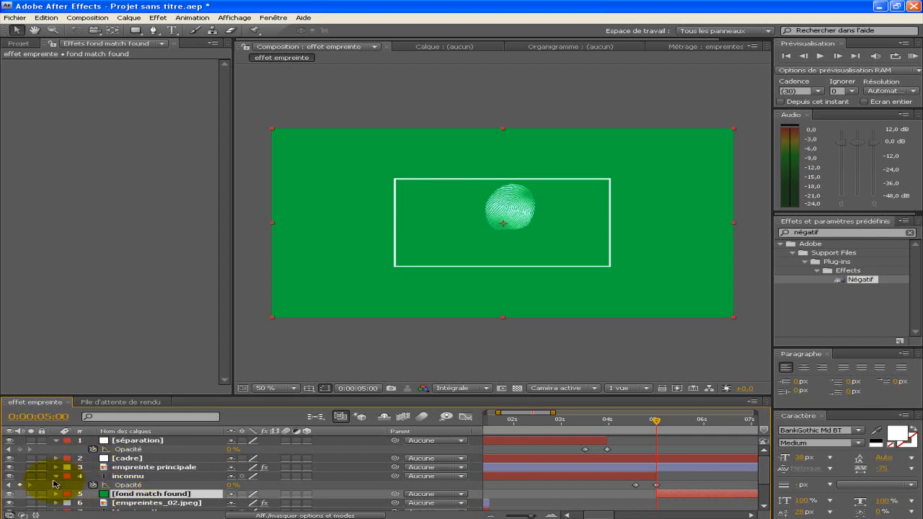
click(56, 476)
click(56, 440)
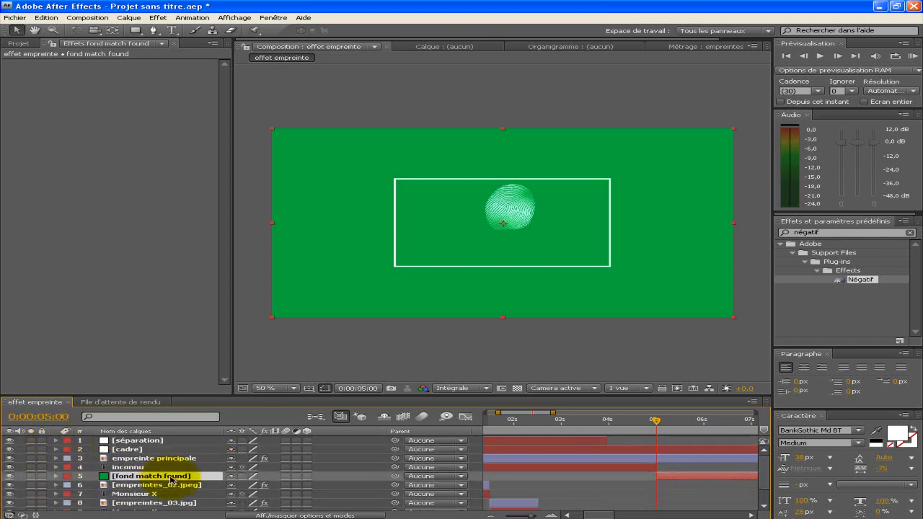
- Scale the fond match found solid to 9% and position it between the fingerprint and the Le Hibou text
key(s)
drag(248, 484, 177, 482)
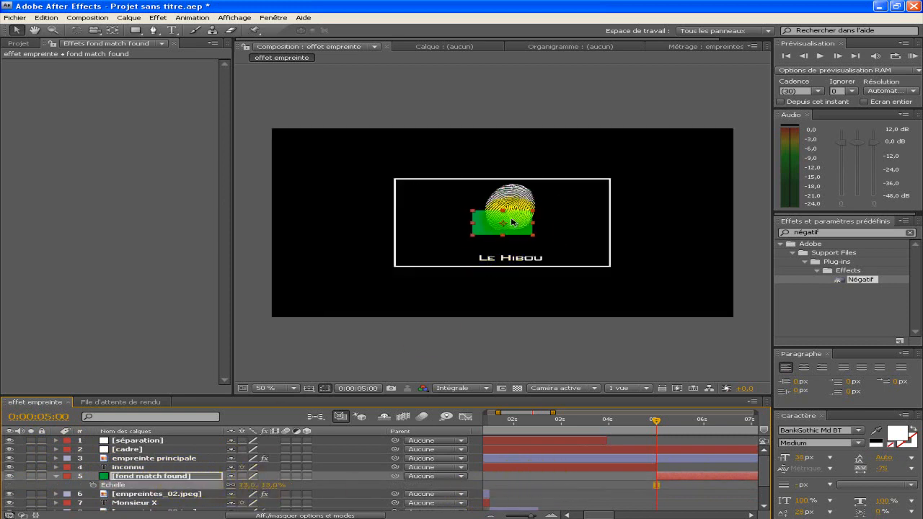
mouse_move(521, 235)
mouse_down()
mouse_move(523, 261)
mouse_move(524, 253)
mouse_up()
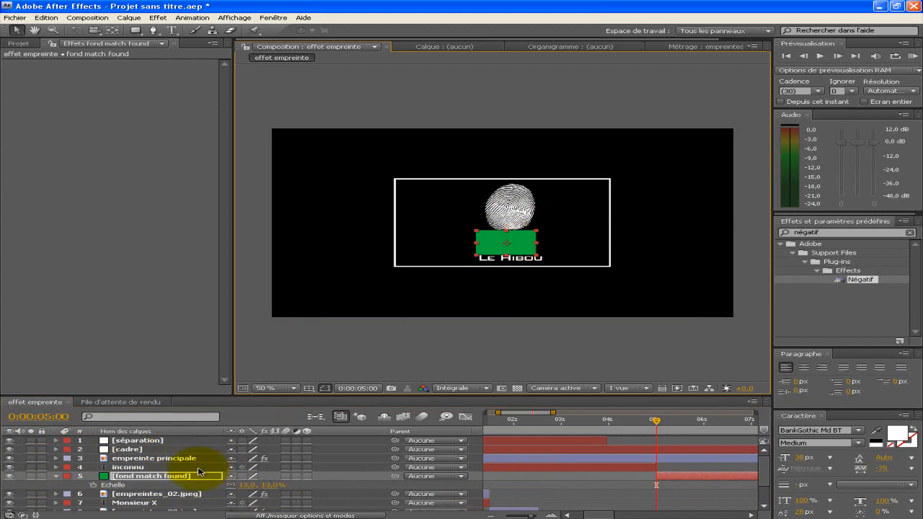
drag(242, 484, 240, 483)
click(520, 249)
drag(516, 242, 519, 241)
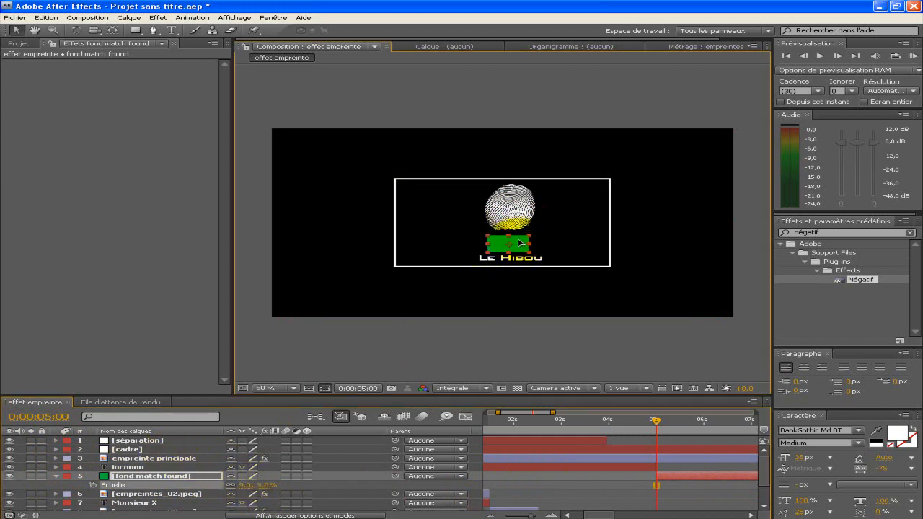
- Scale the fond match found solid non-proportionally to 21% wide and 8% high, and nudge it slightly upward
click(243, 485)
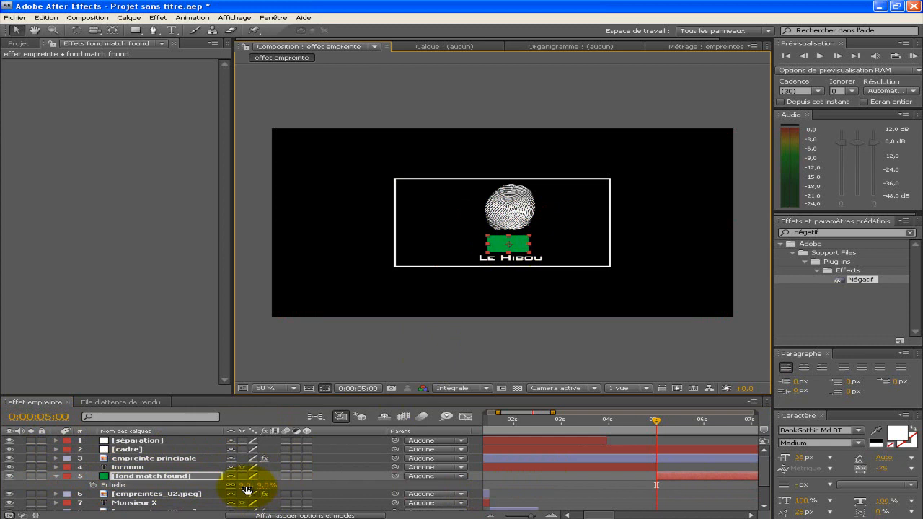
click(317, 502)
drag(518, 244, 518, 242)
mouse_move(242, 485)
mouse_down()
mouse_move(233, 488)
mouse_move(248, 484)
mouse_up()
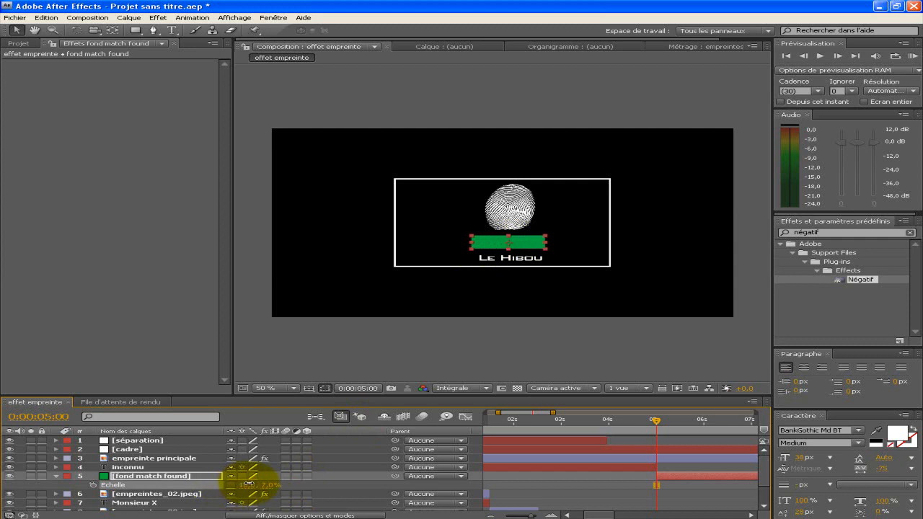
click(266, 485)
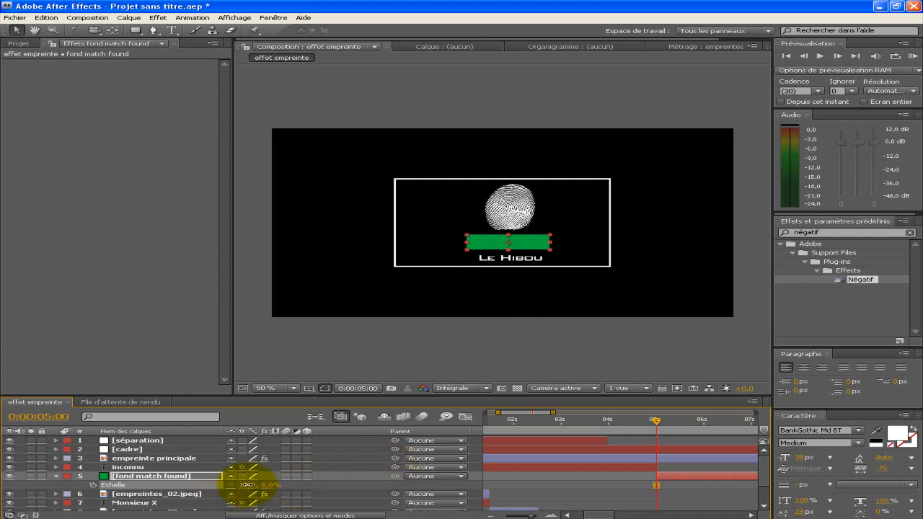
- Add the text "match found" and center it over the green rectangle
click(171, 29)
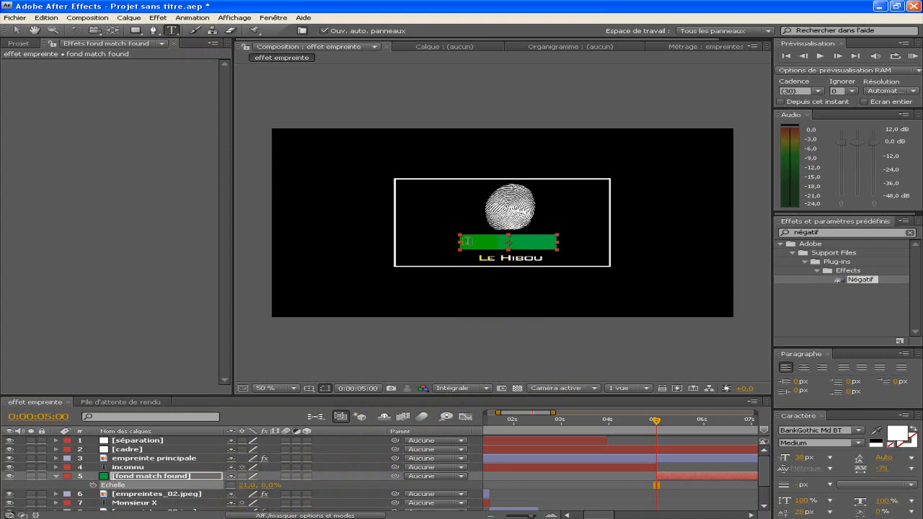
click(469, 241)
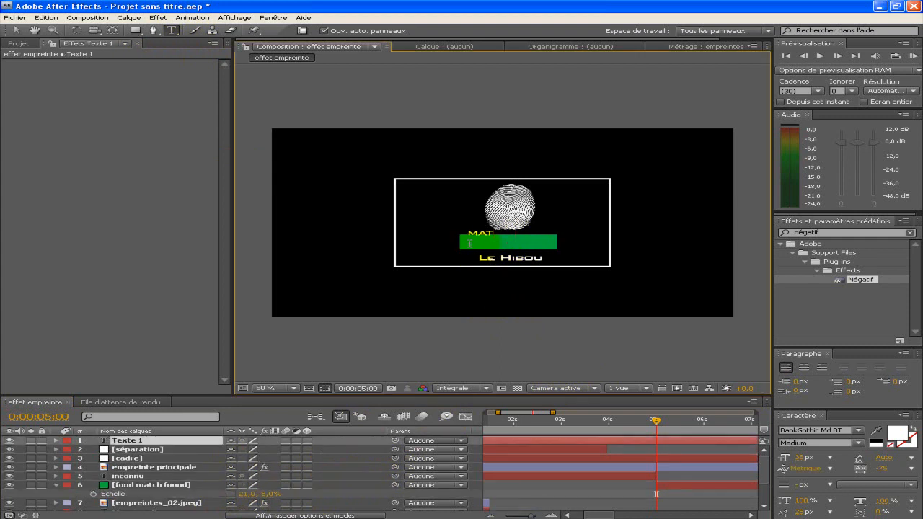
click(16, 30)
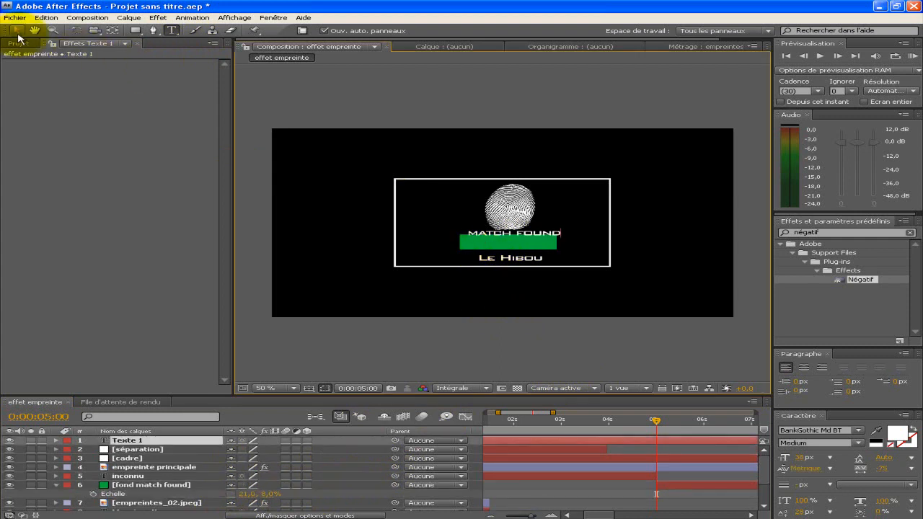
drag(544, 238, 541, 243)
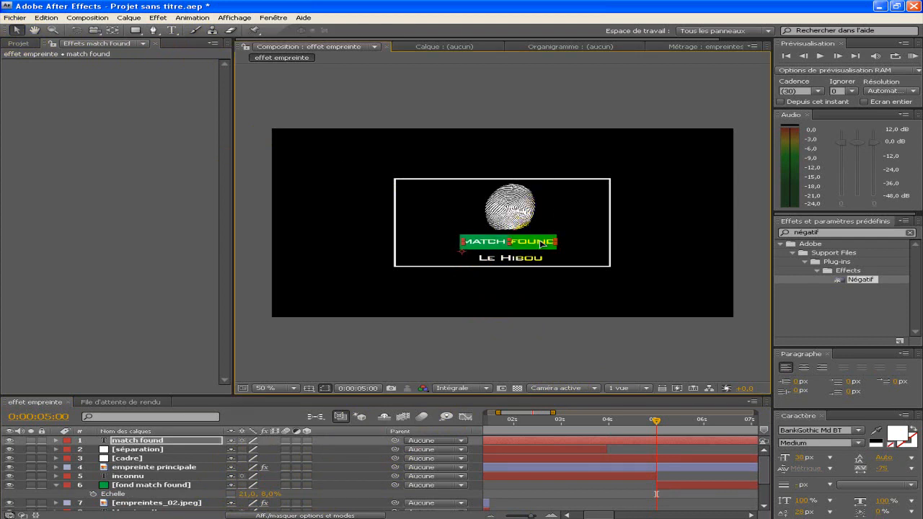
click(607, 324)
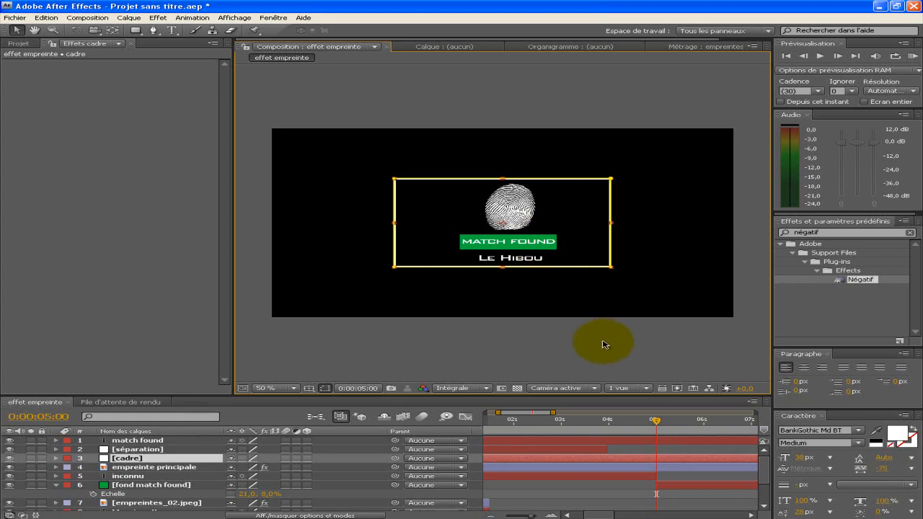
- Start the match found text layer at 0:00:05:00 and place it directly above fond match found in the layer order
drag(194, 441, 177, 493)
drag(621, 497, 704, 497)
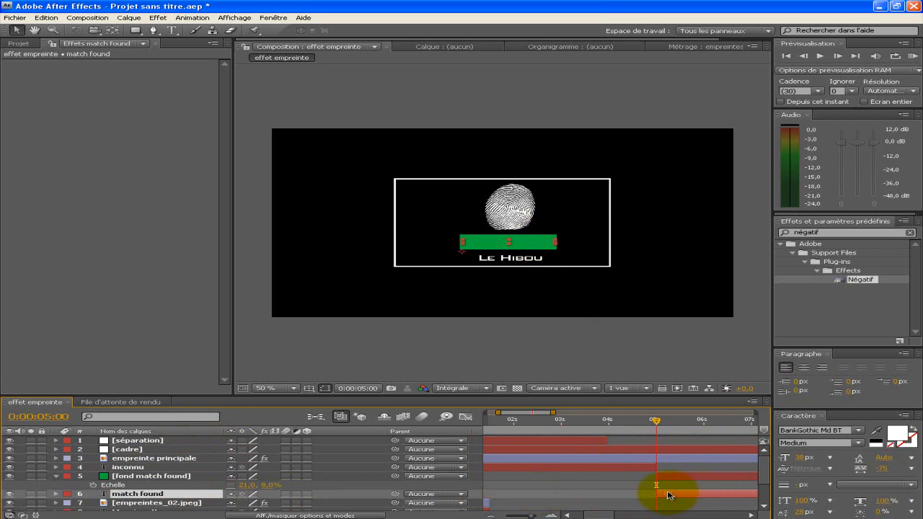
click(56, 477)
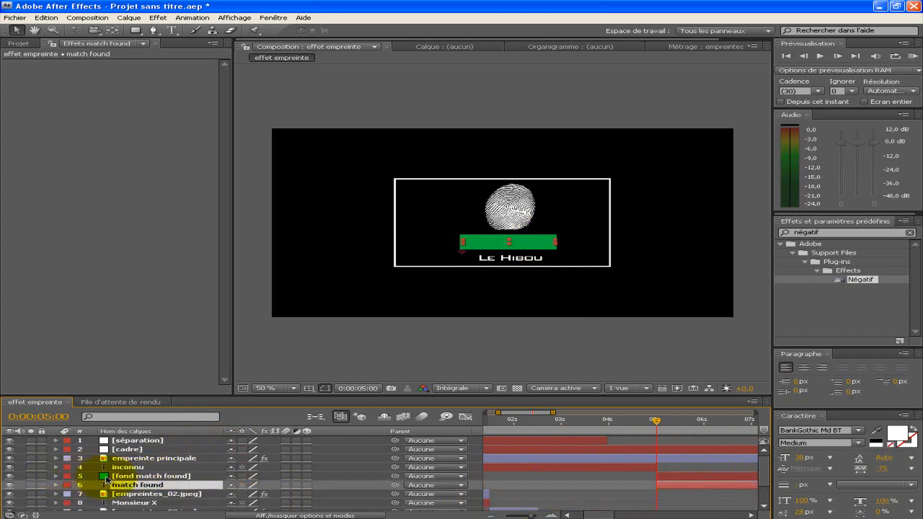
click(148, 477)
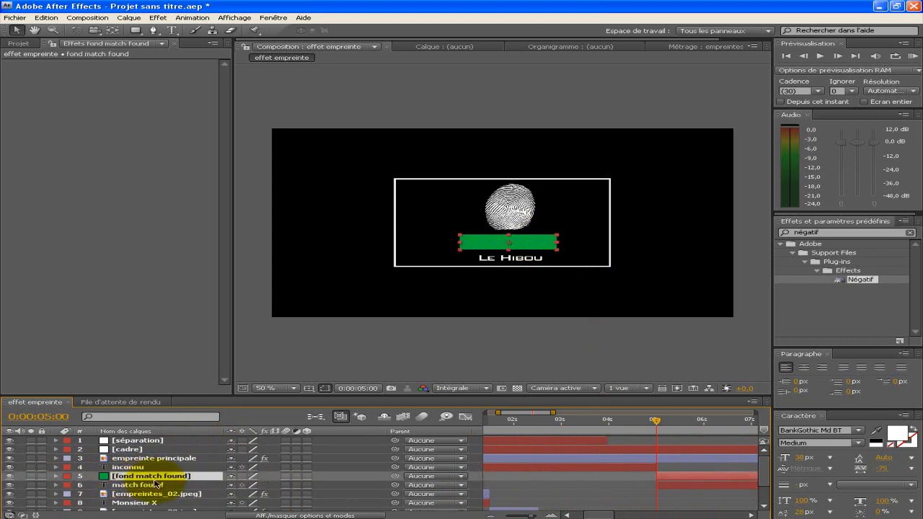
click(153, 488)
key(ctrl+t)
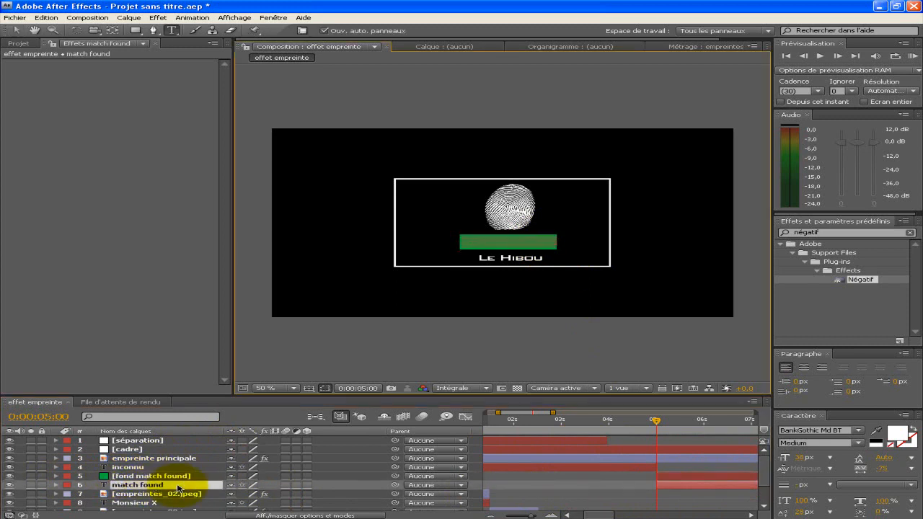
drag(180, 482, 179, 473)
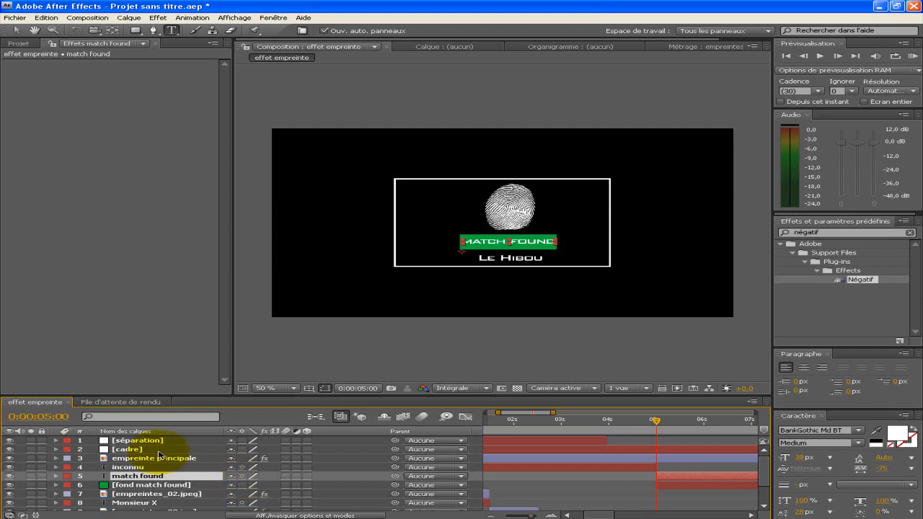
- Add opacity expressions to match found and fond match found, linking fond match found's opacity to that of match found
click(173, 485)
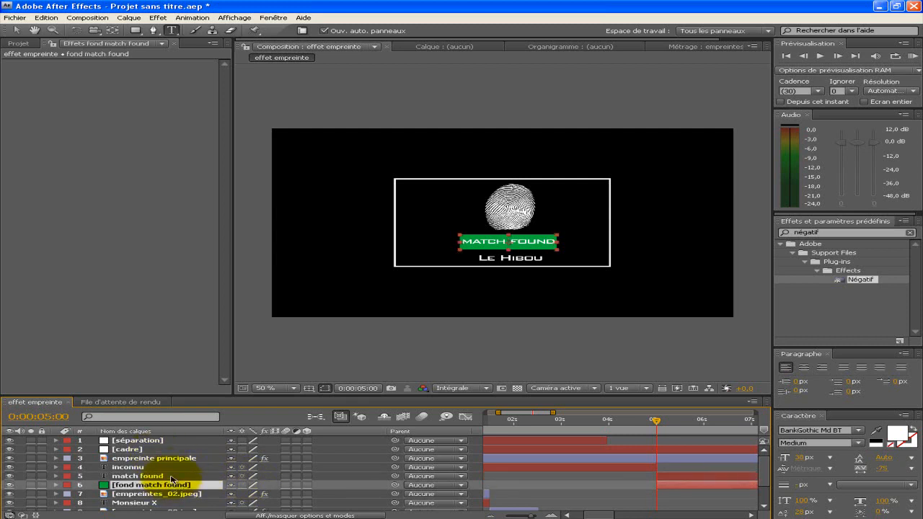
ctrl+click(173, 478)
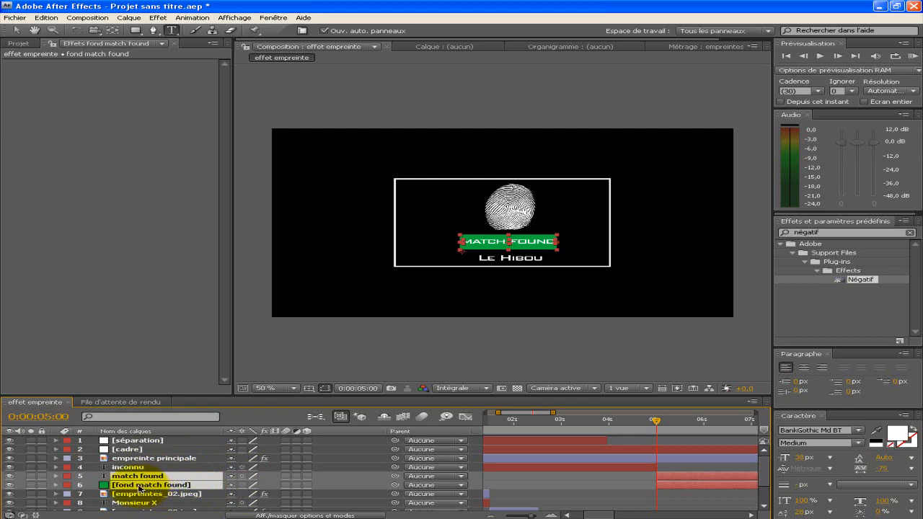
key(t)
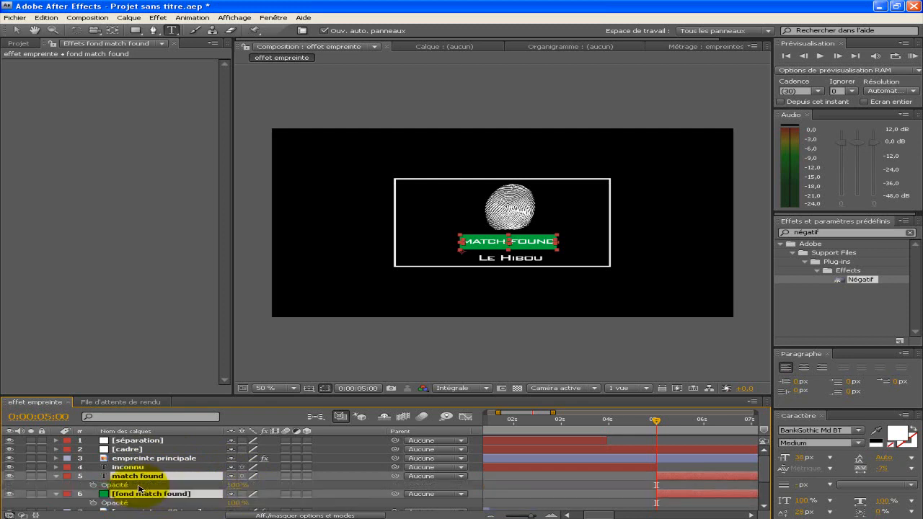
scroll(139, 486, down, 2)
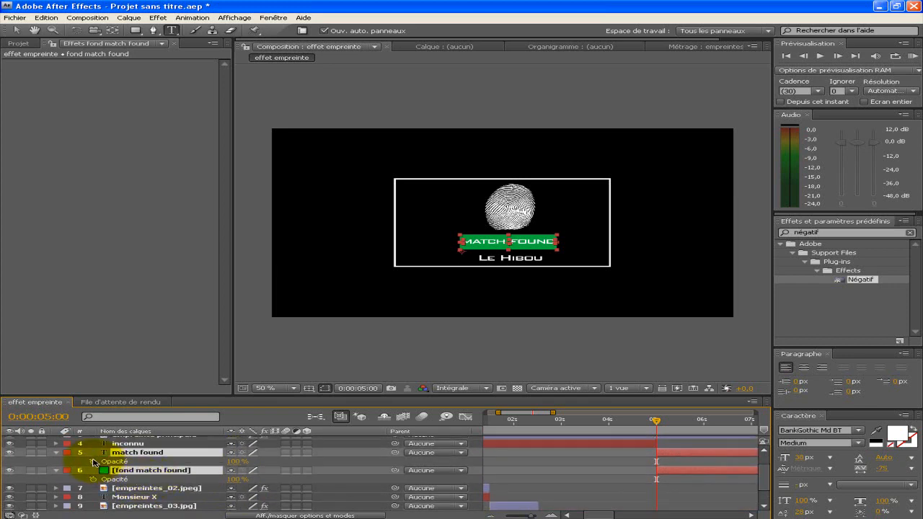
alt+click(94, 463)
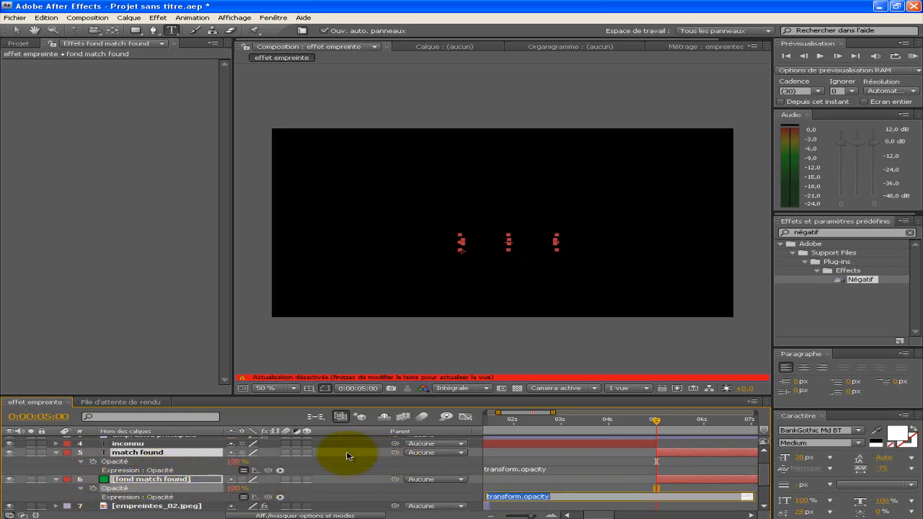
click(270, 413)
drag(270, 497, 147, 467)
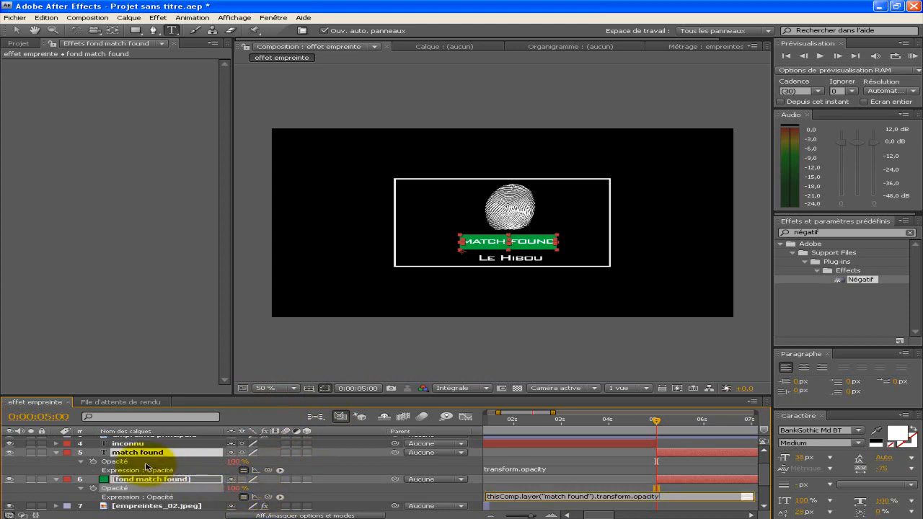
click(543, 459)
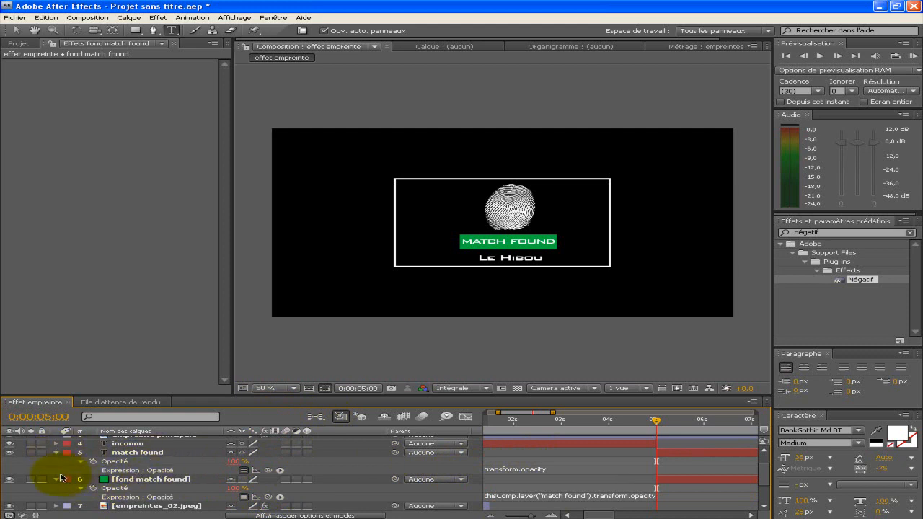
click(56, 483)
- Keyframe match found's opacity at 0% at 0:00:05:00 and 100% at about 0:00:05:23
drag(234, 463, 181, 443)
click(103, 462)
click(92, 462)
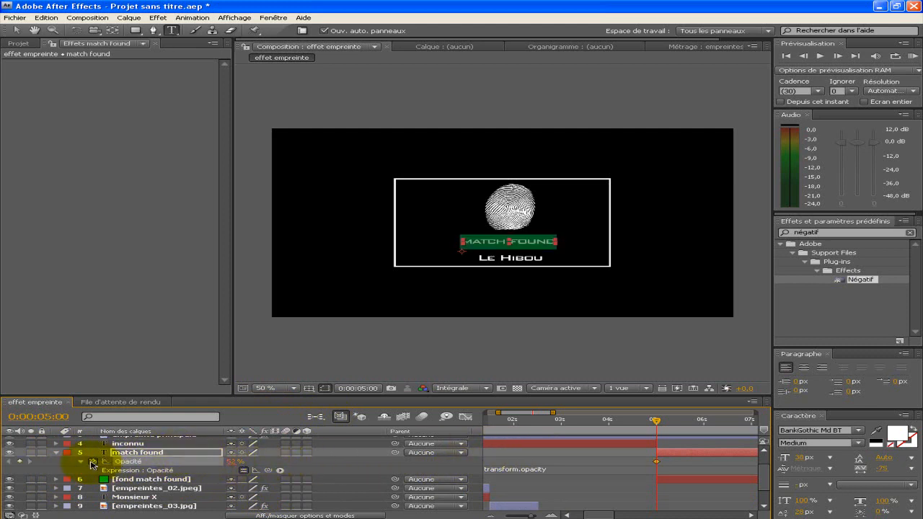
click(233, 461)
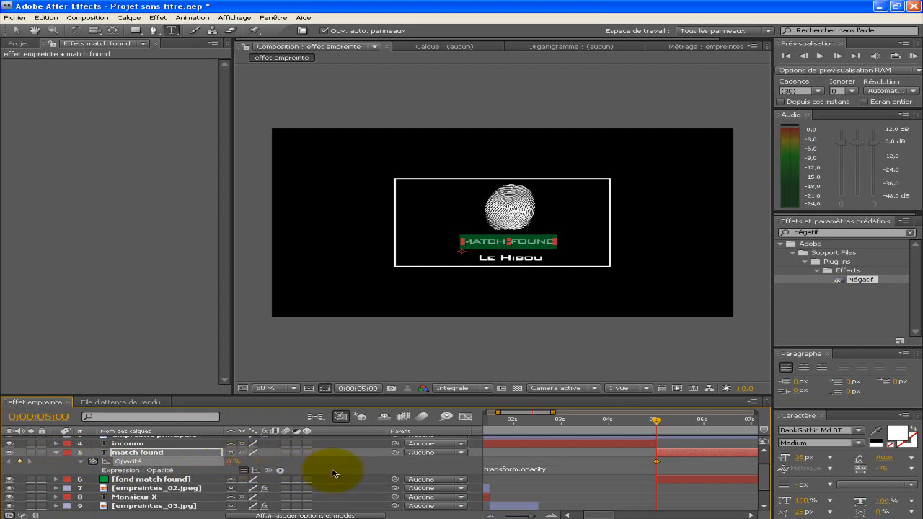
click(682, 420)
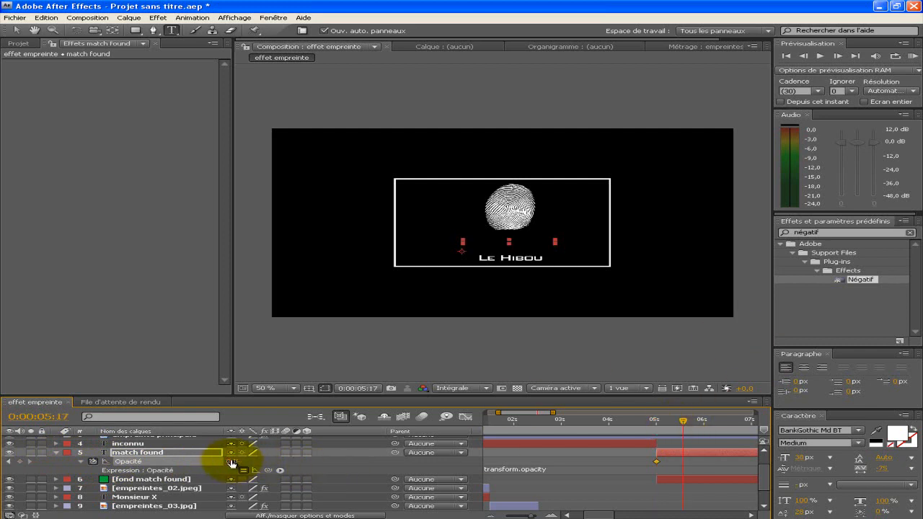
text(100)
click(683, 464)
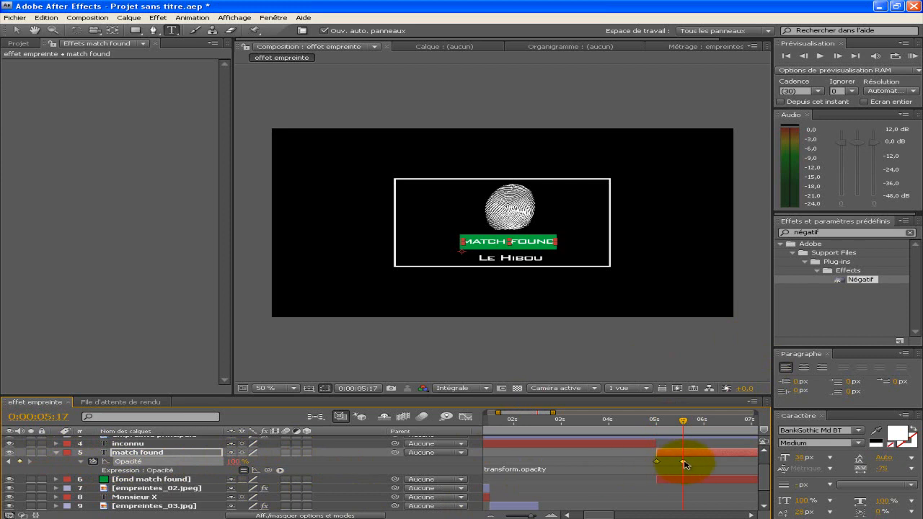
- Add match found opacity keyframes of 0% at 0:00:06:21 and 100% at 0:00:07:14
click(737, 420)
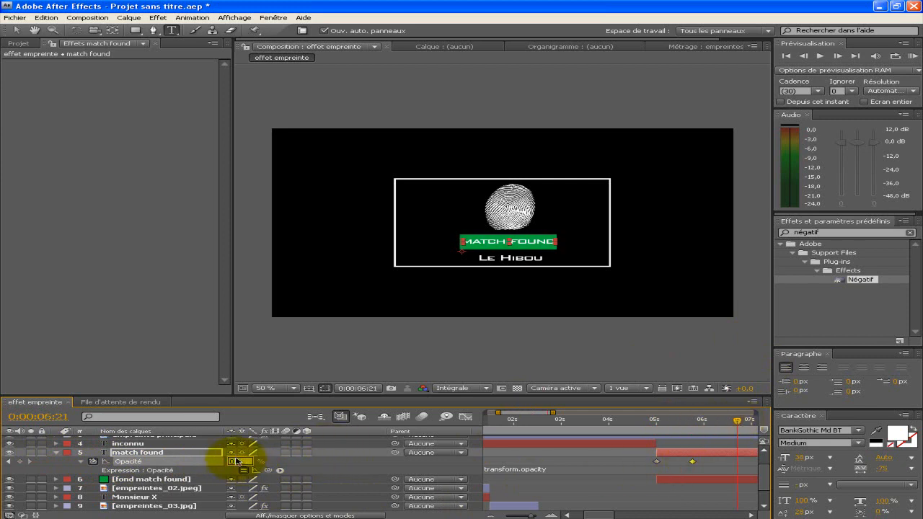
key(Return)
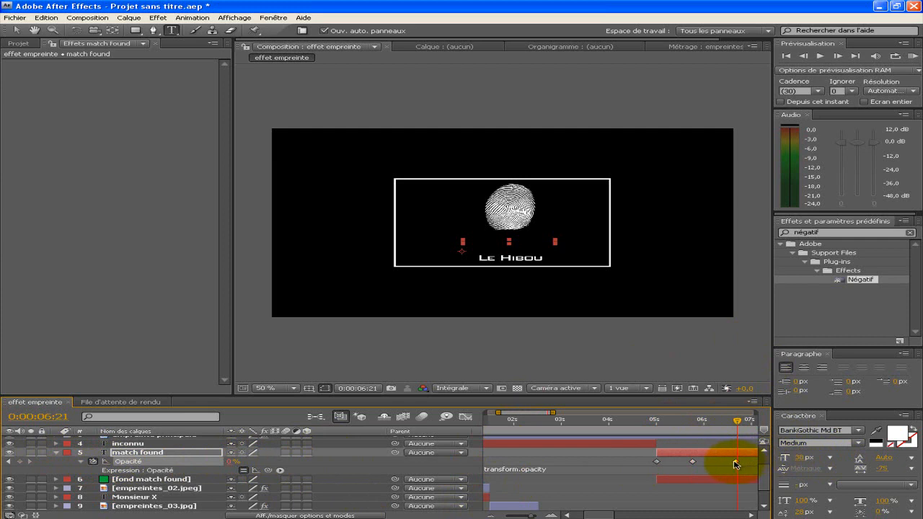
scroll(596, 501, right, 3)
drag(596, 427, 614, 421)
click(237, 462)
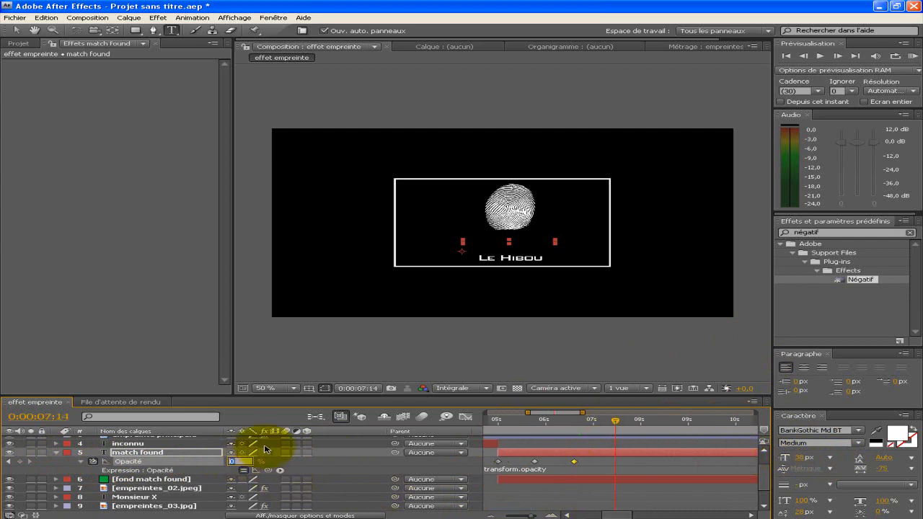
text(100)
key(Return)
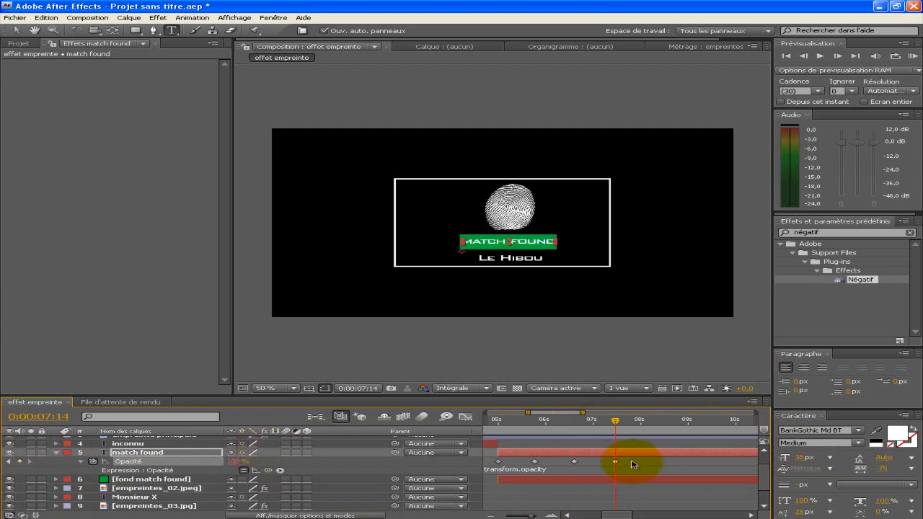
- Repeat match found's blinking opacity keyframes from 0:00:08:09 and preview the animation
scroll(649, 457, left, 4)
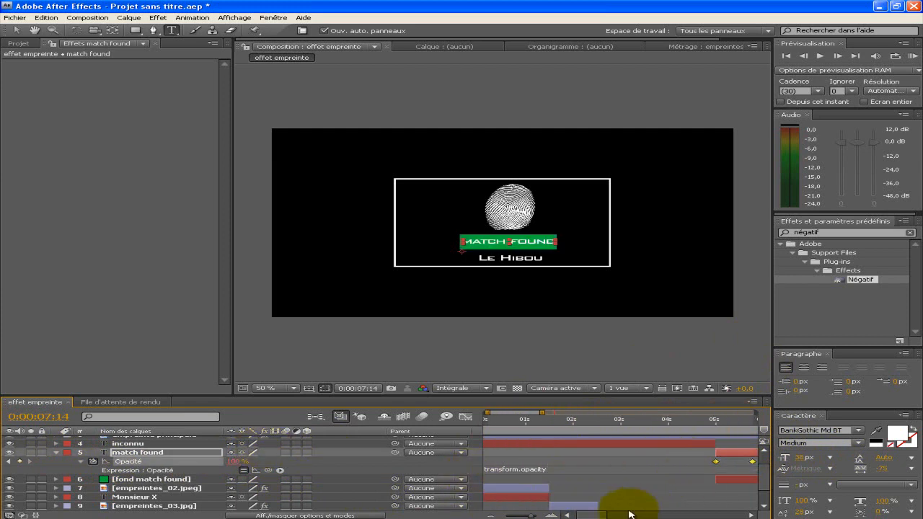
scroll(606, 510, right, 5)
drag(617, 517, 619, 516)
click(642, 423)
drag(530, 413, 505, 412)
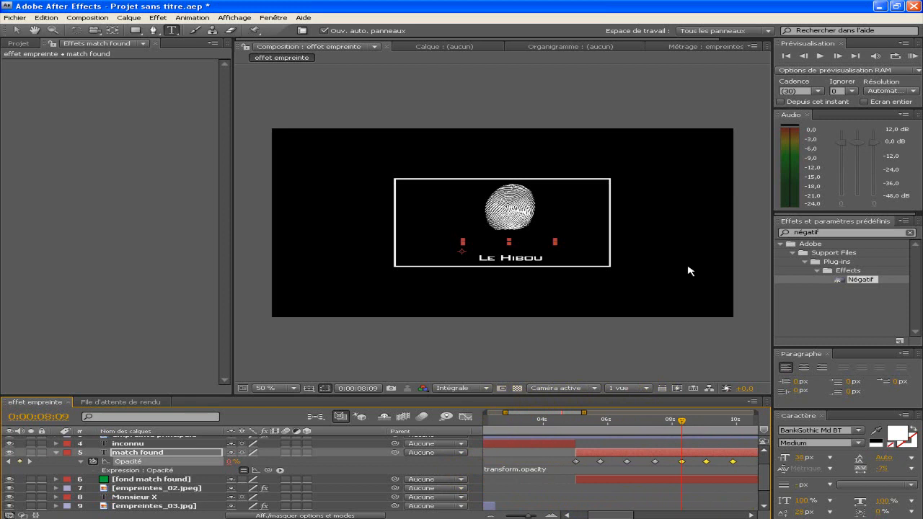
click(915, 56)
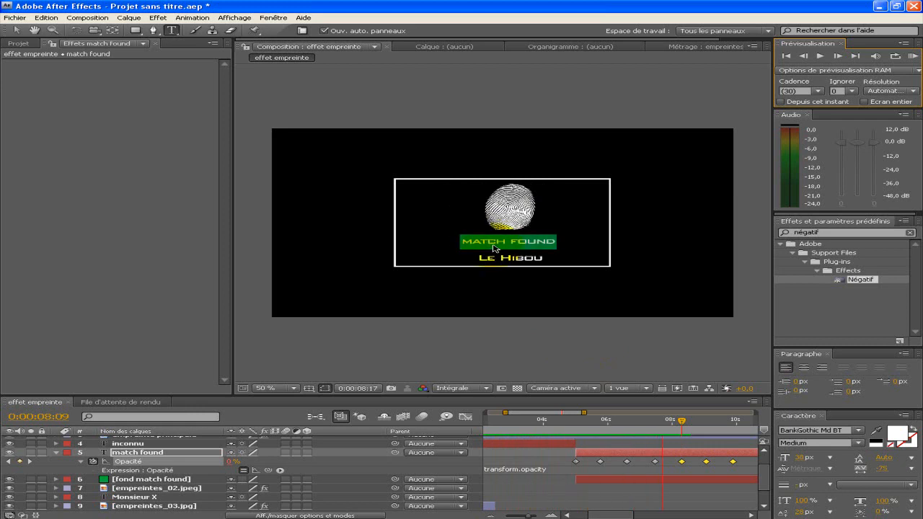
key(space)
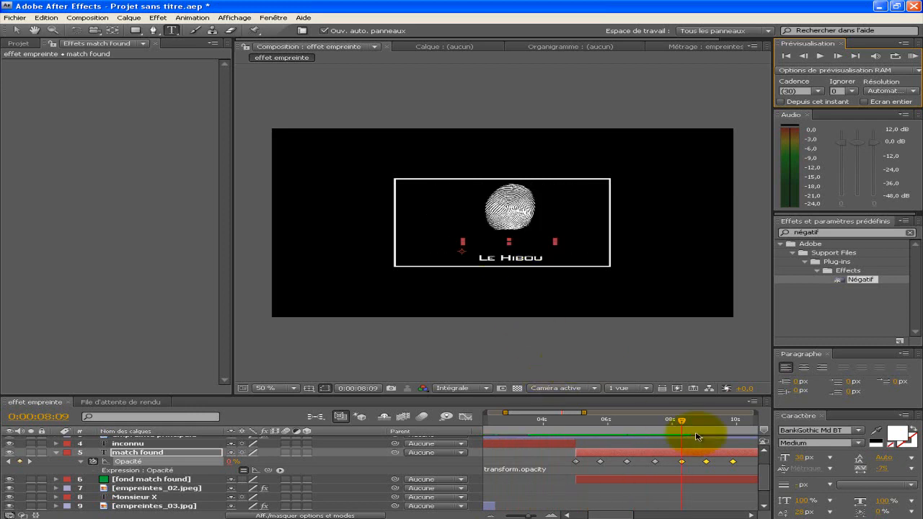
- Go to 0:00:05:00 and create a green solid named indication
drag(683, 424, 575, 425)
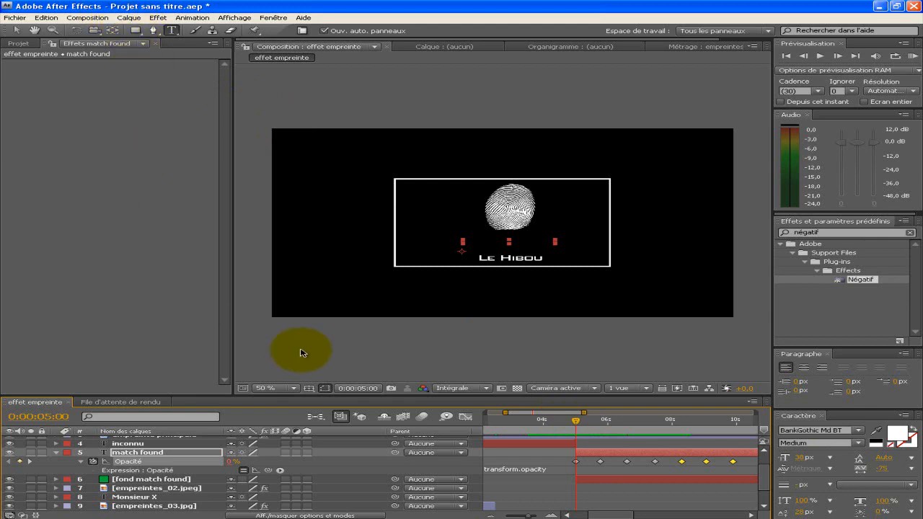
key(ctrl+y)
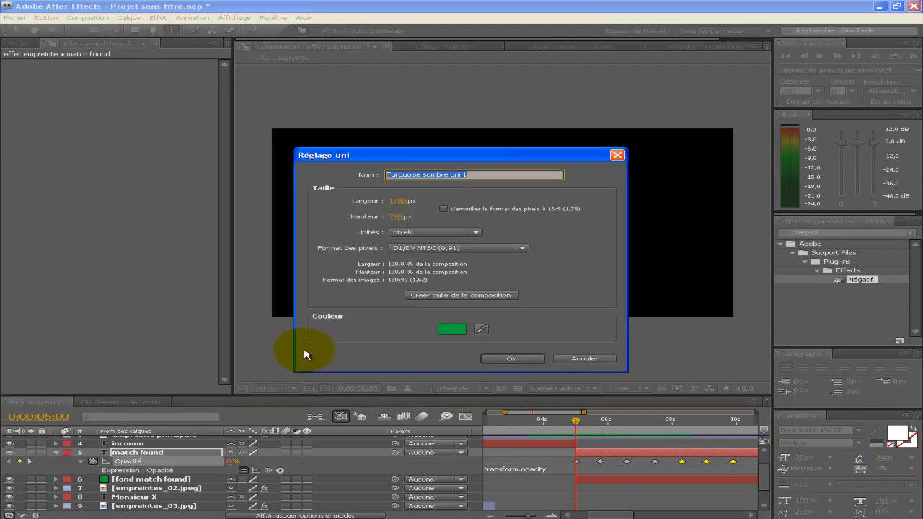
text(indication)
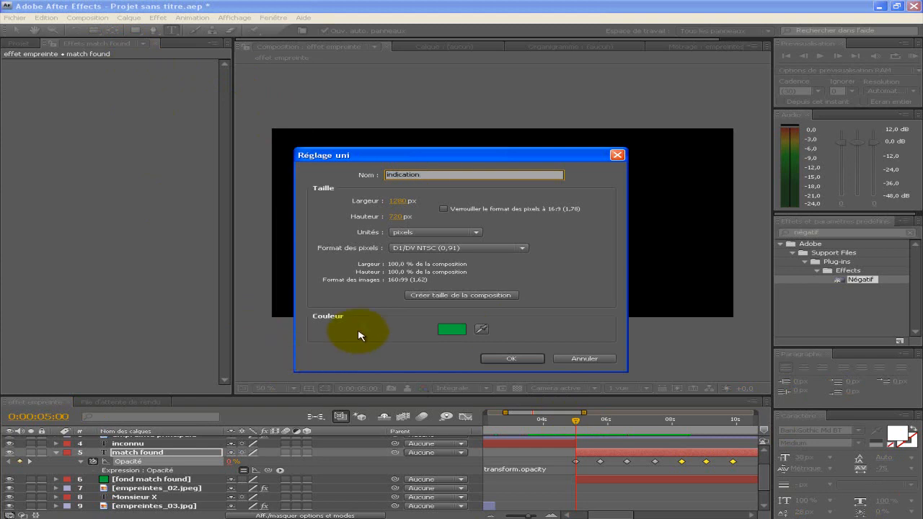
click(513, 359)
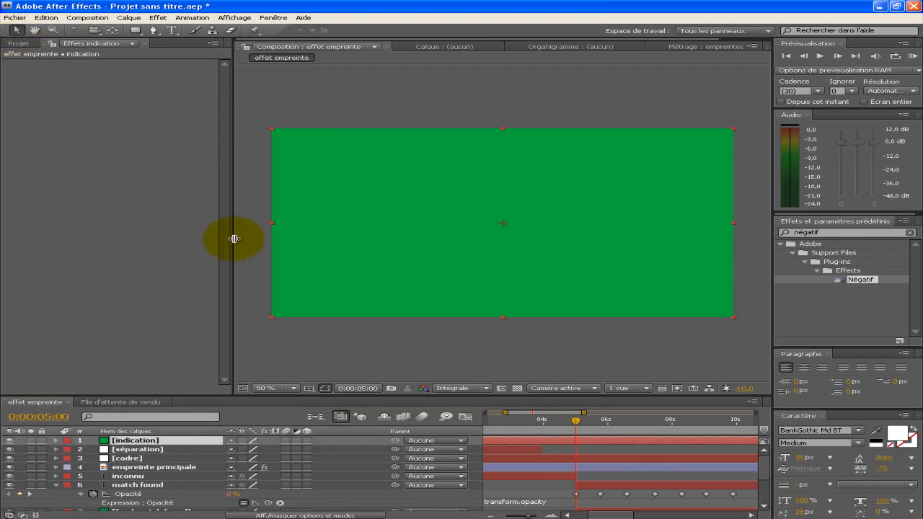
- Scale the indication solid to 7%, then non-proportionally to a thin line 17% wide and 1% high
click(174, 440)
key(s)
drag(244, 449, 175, 447)
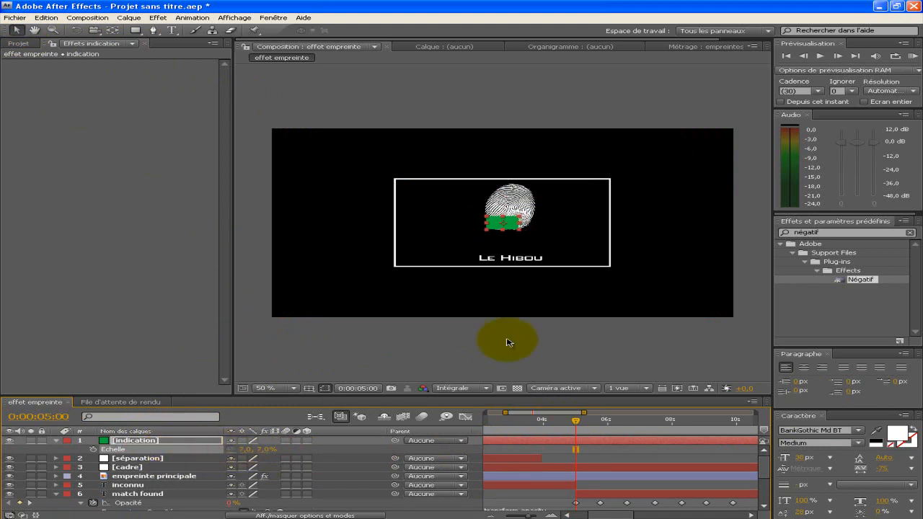
scroll(663, 263, up, 2)
scroll(662, 263, down, 2)
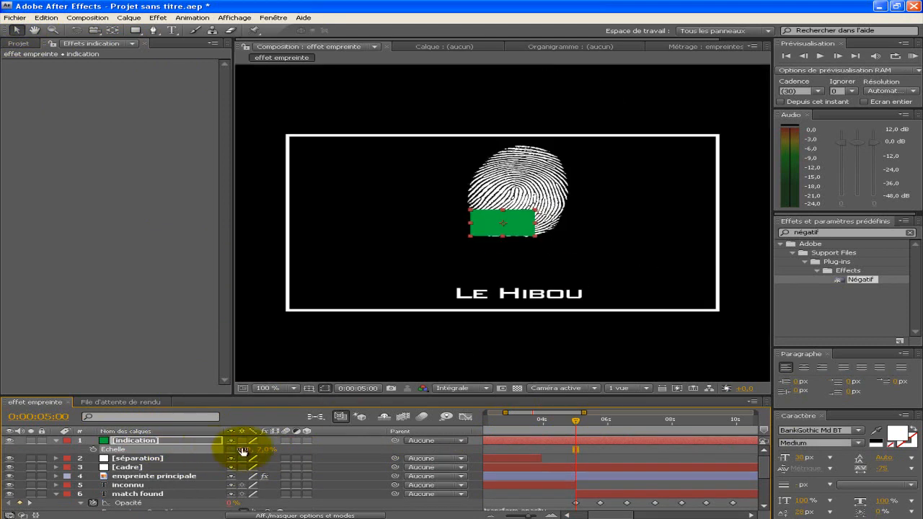
drag(263, 450, 238, 437)
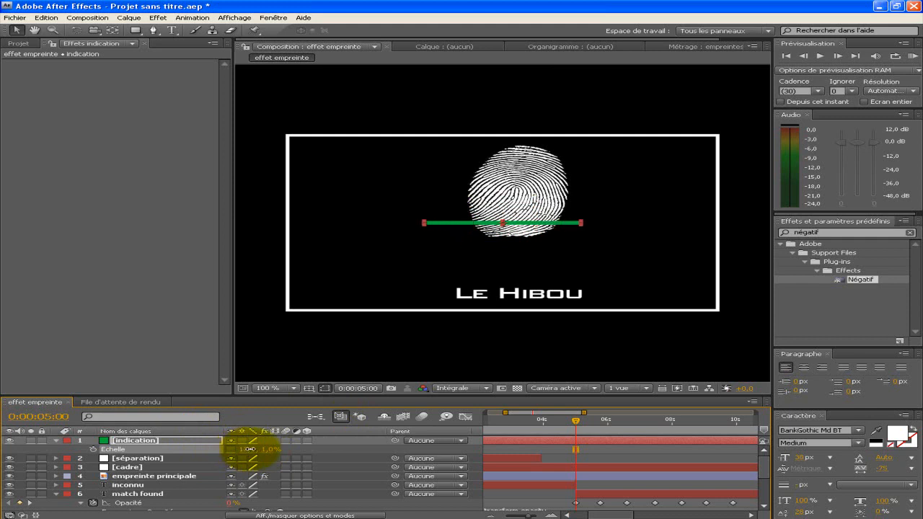
- Rotate the indication line to -26°
click(165, 441)
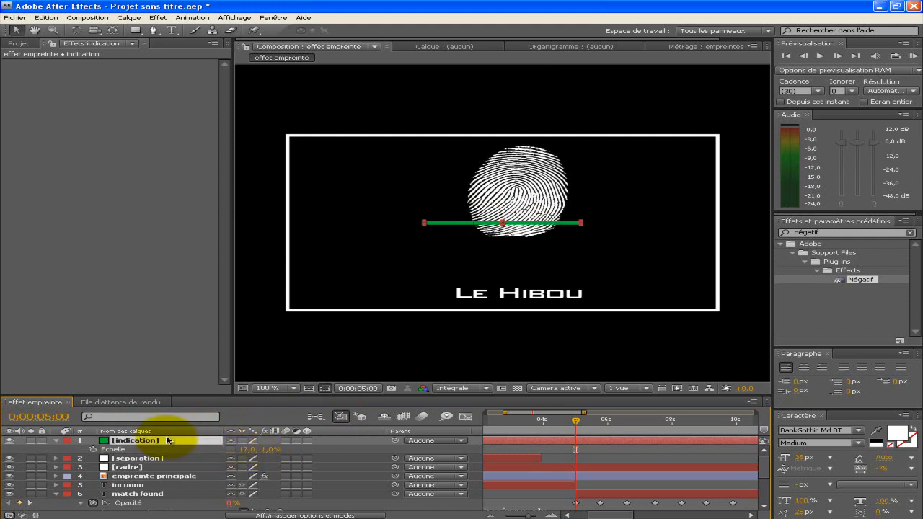
key(r)
drag(235, 450, 215, 448)
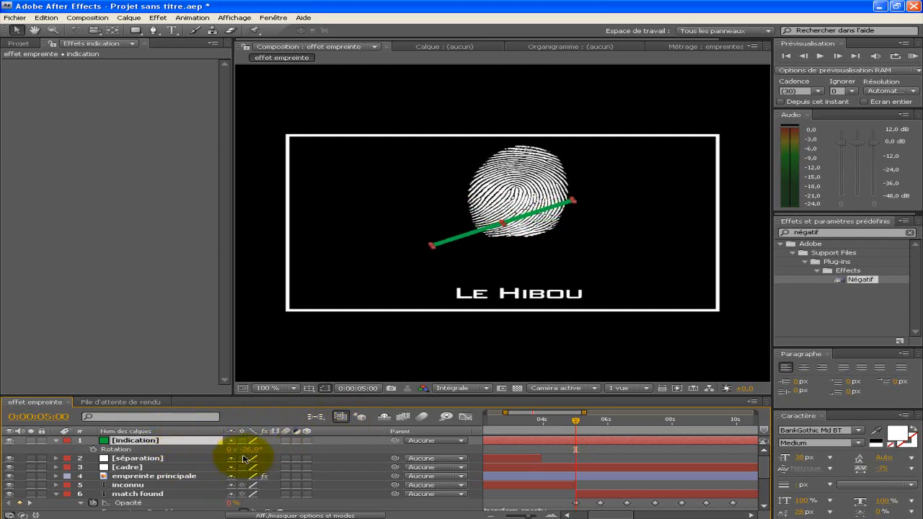
- Shorten the indication line to 11% wide and position it running from the fingerprint's center out past its upper right edge
key(s)
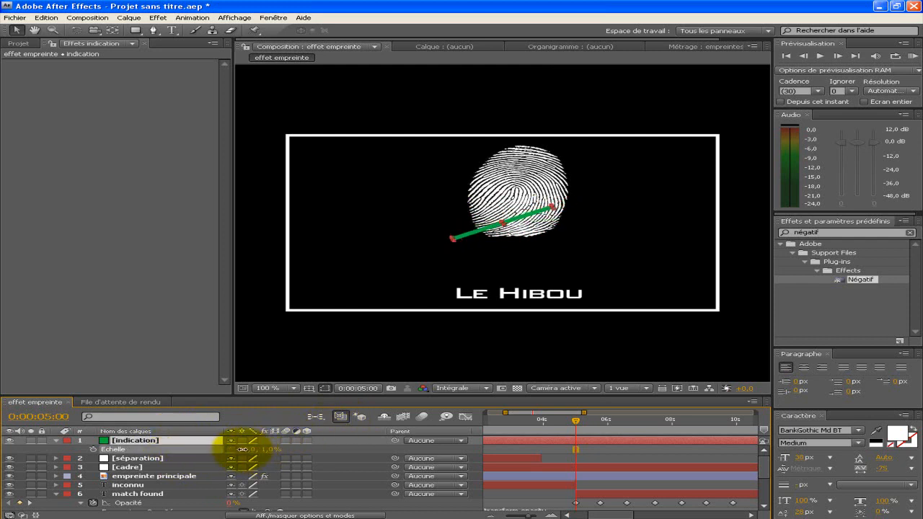
drag(242, 449, 248, 450)
drag(524, 218, 592, 172)
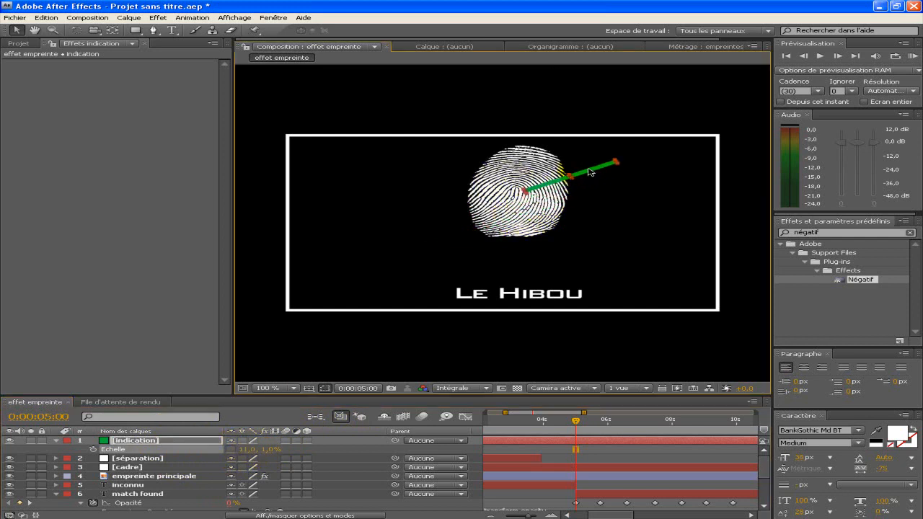
- Duplicate the indication line and set the copy's rotation to 0°
click(135, 442)
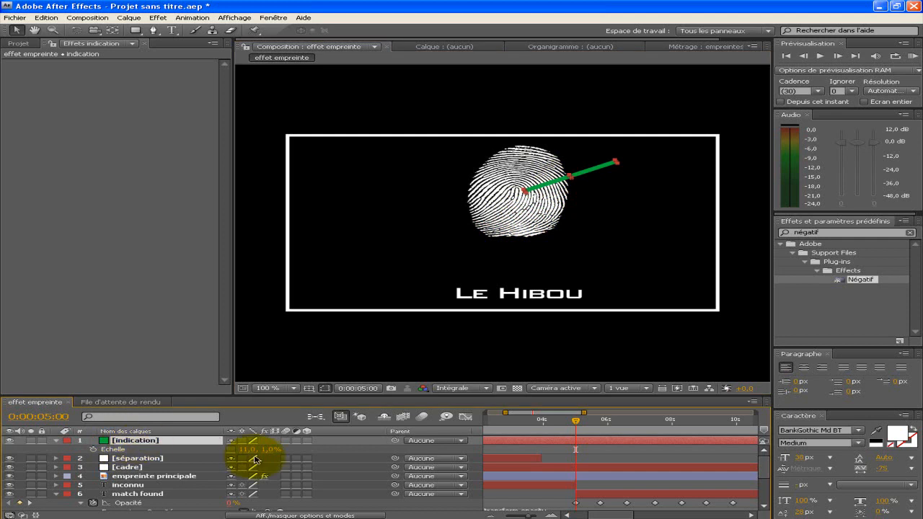
key(ctrl+d)
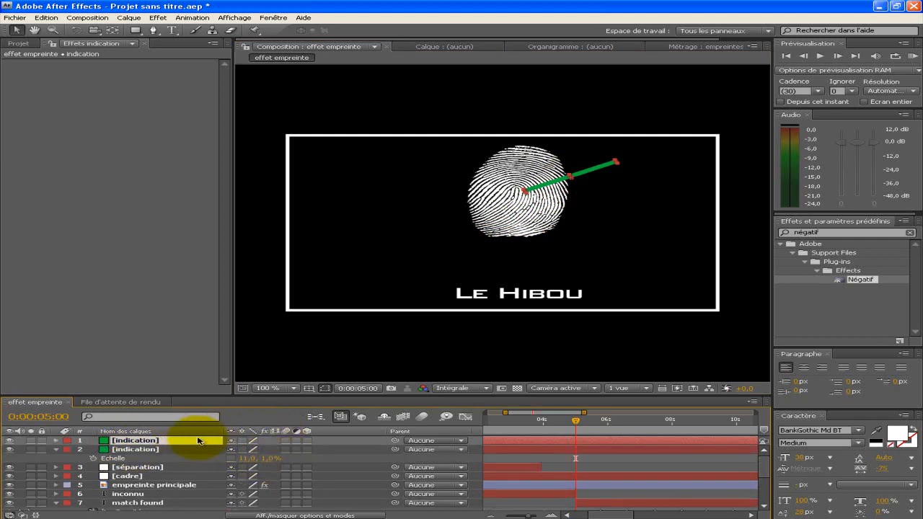
key(r)
click(249, 449)
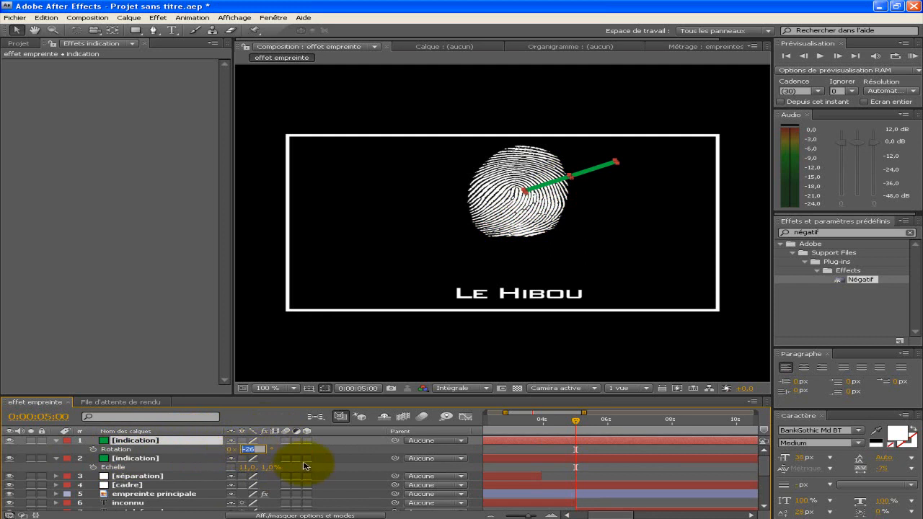
text(0)
key(Return)
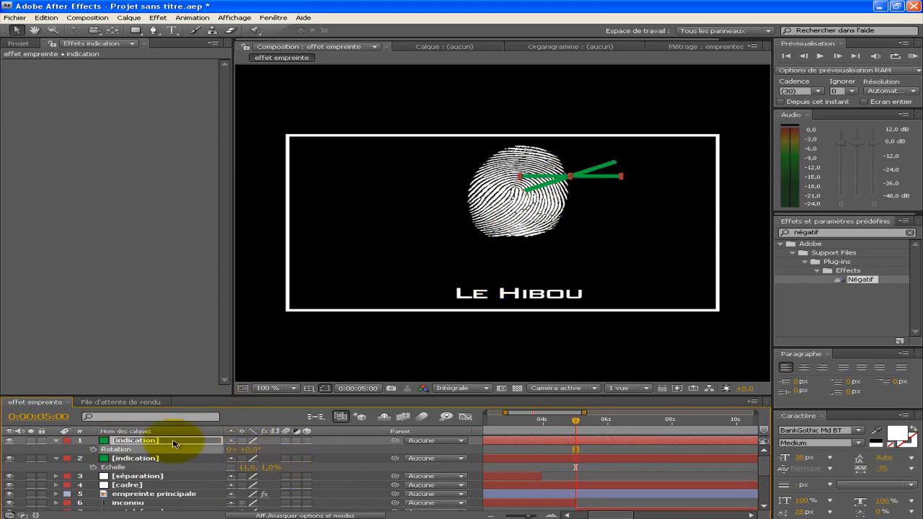
- Scale the horizontal indication copy to 1% wide and 1% high and place it at the outer end of the slanted line
key(s)
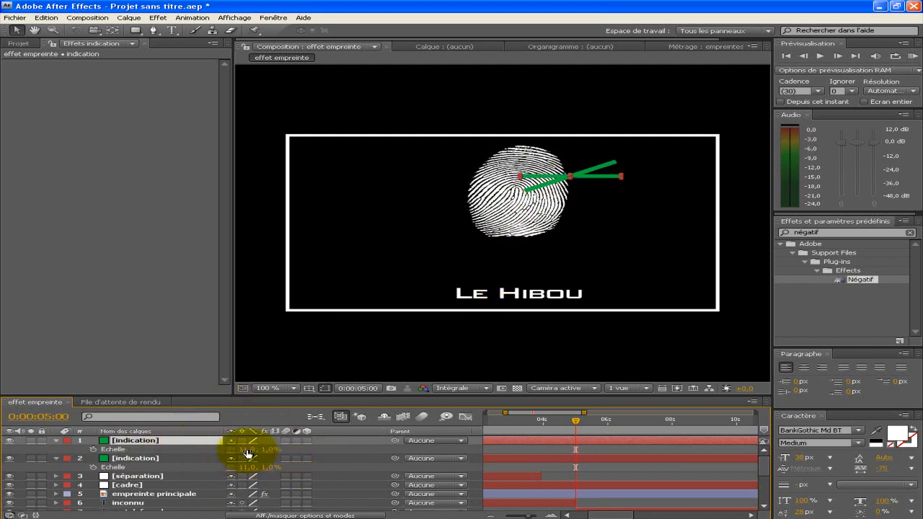
drag(248, 453, 242, 449)
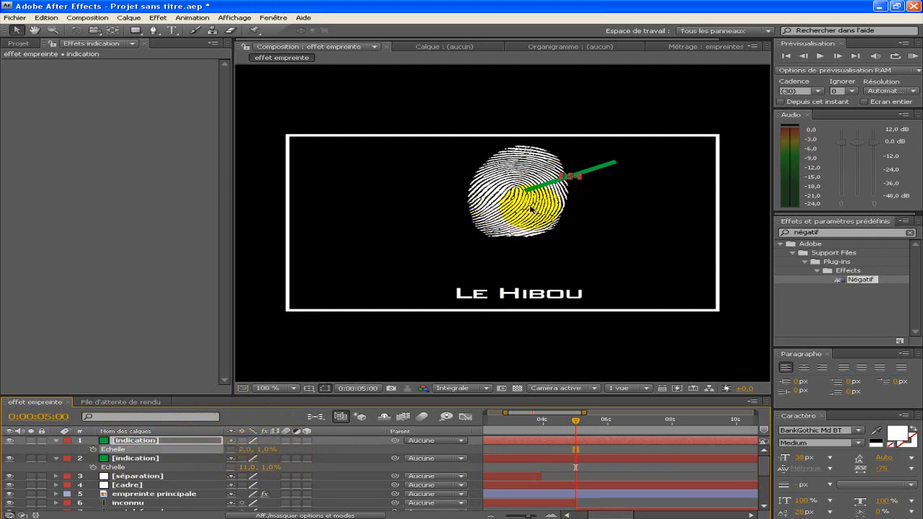
drag(577, 176, 596, 172)
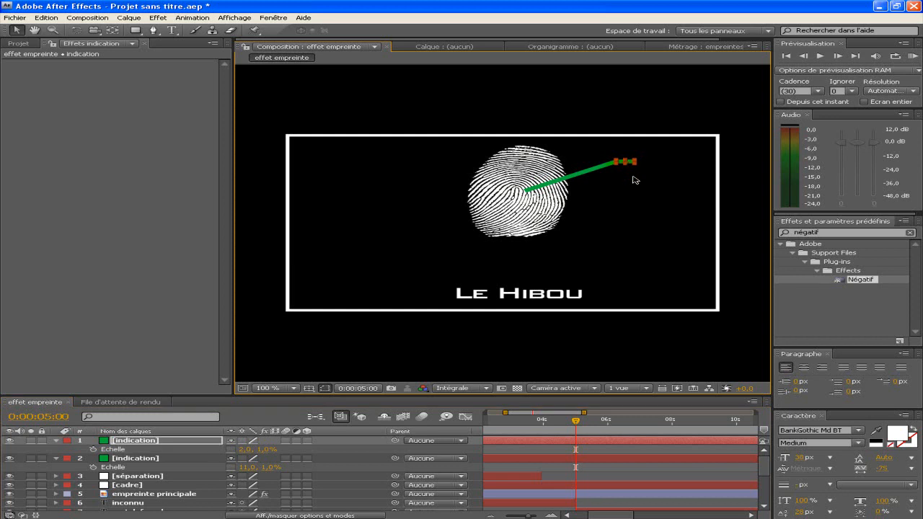
click(633, 167)
drag(629, 164, 627, 163)
click(144, 440)
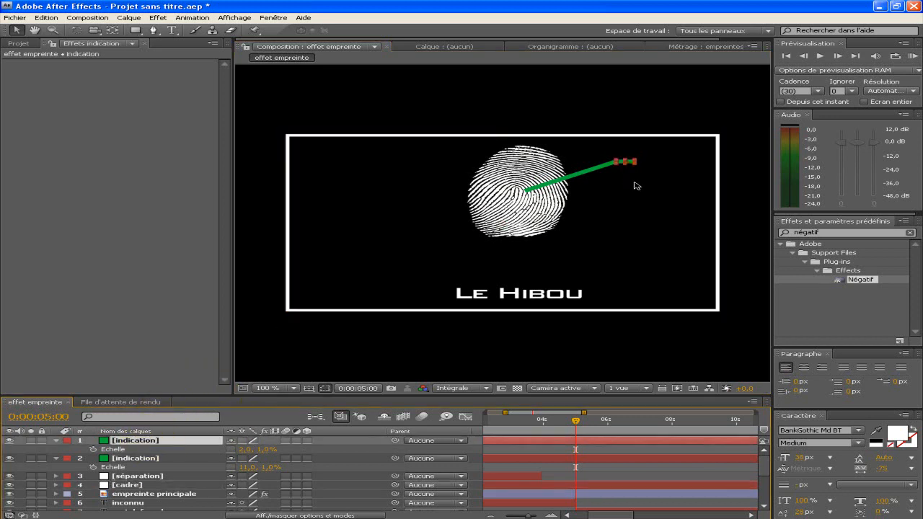
drag(633, 163, 631, 163)
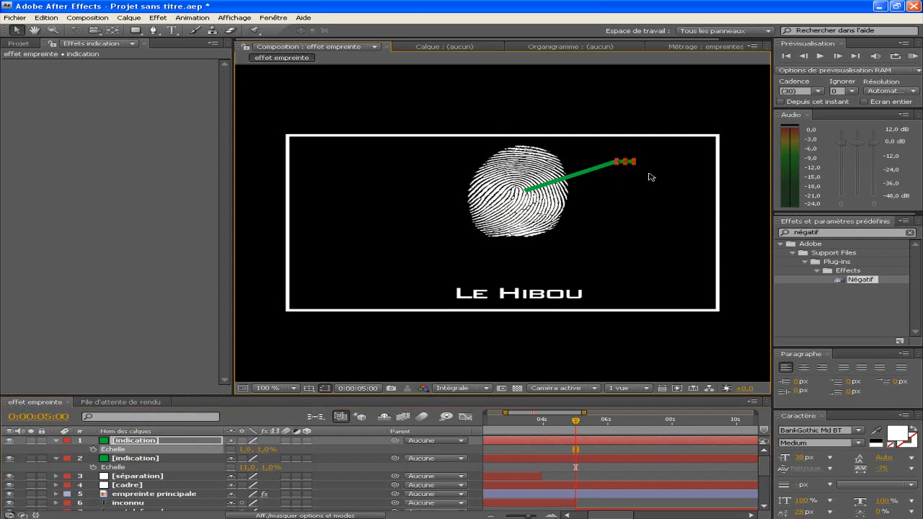
- Align the short horizontal segment so it joins the outer end of the slanted indication line without a gap
scroll(649, 174, up, 2)
click(37, 30)
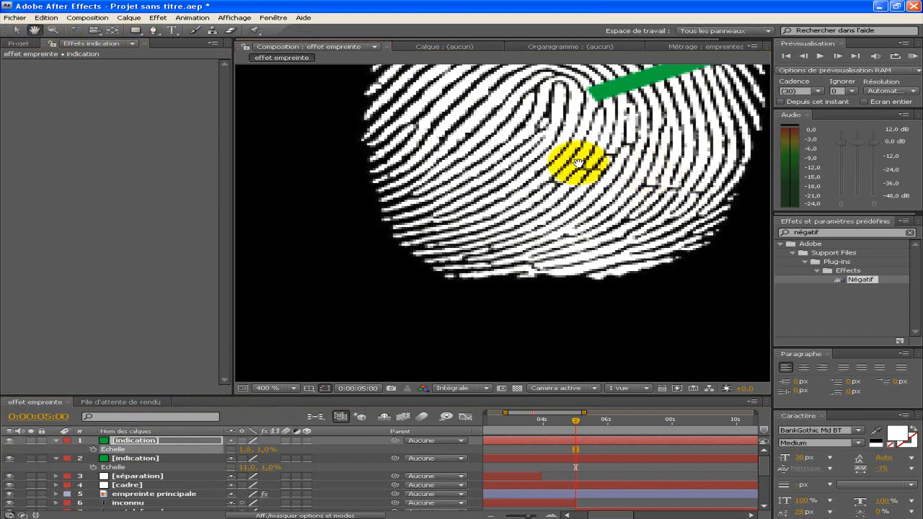
drag(489, 163, 189, 343)
drag(441, 208, 406, 230)
click(16, 31)
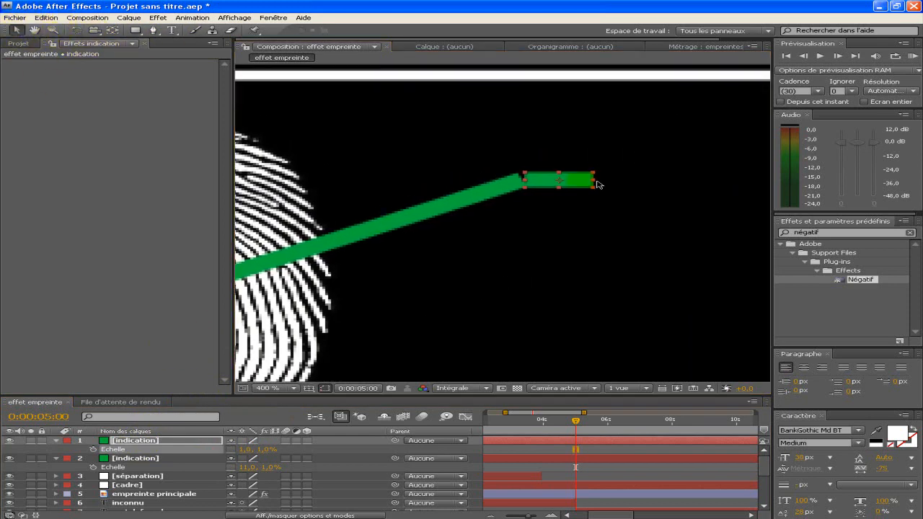
drag(583, 181, 572, 181)
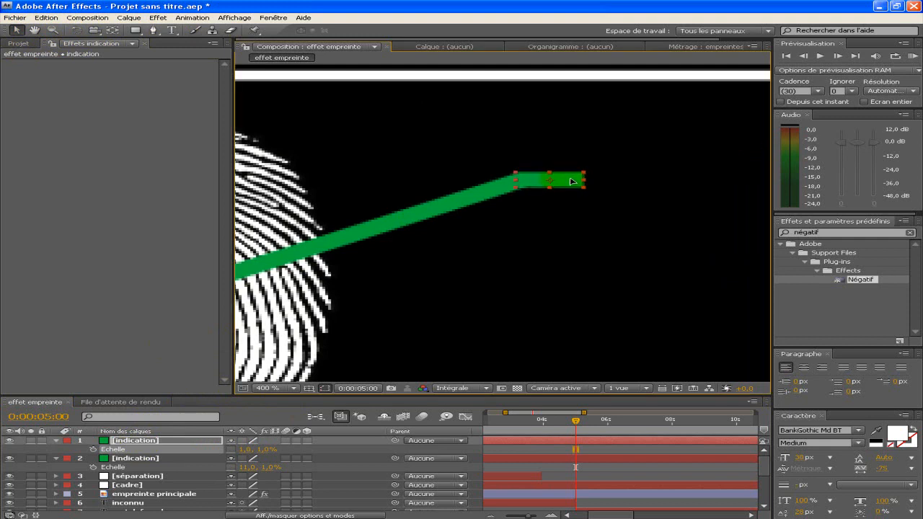
- Precompose the two indication layers into a new composition named "indication a"
click(137, 441)
ctrl+click(147, 459)
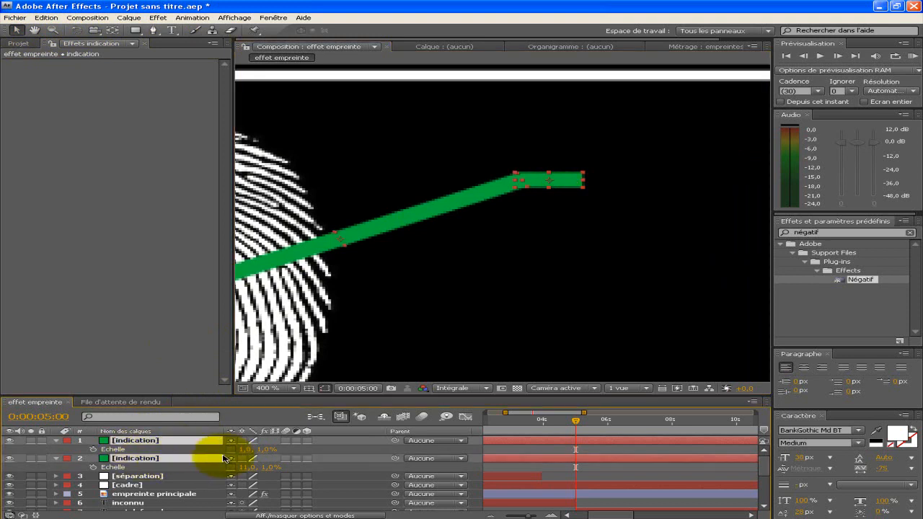
key(ctrl+shift+c)
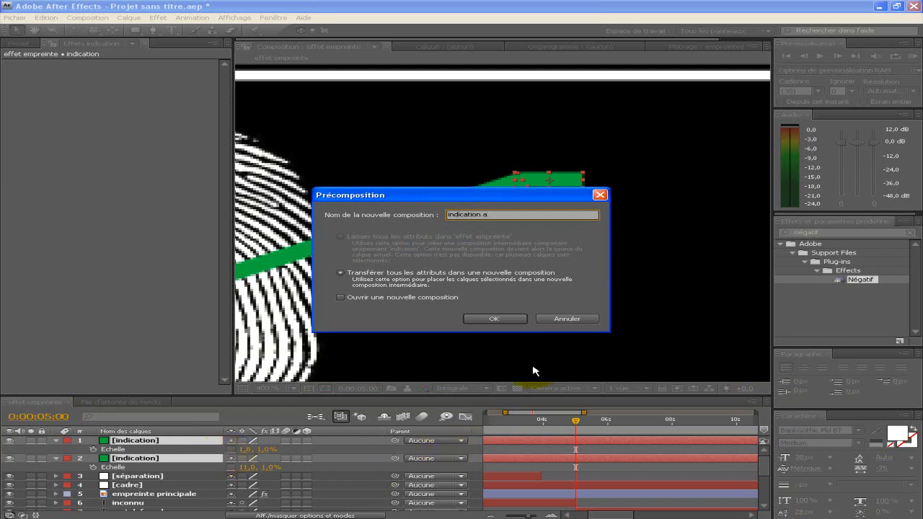
click(508, 319)
- Move the indication a layer directly below the fond match found layer and collapse the match found layer's properties
scroll(583, 448, down, 5)
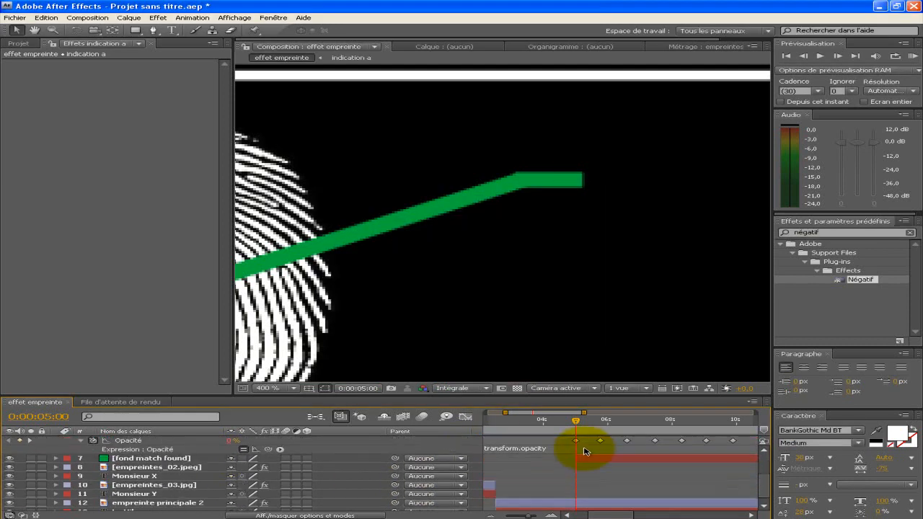
scroll(585, 451, up, 5)
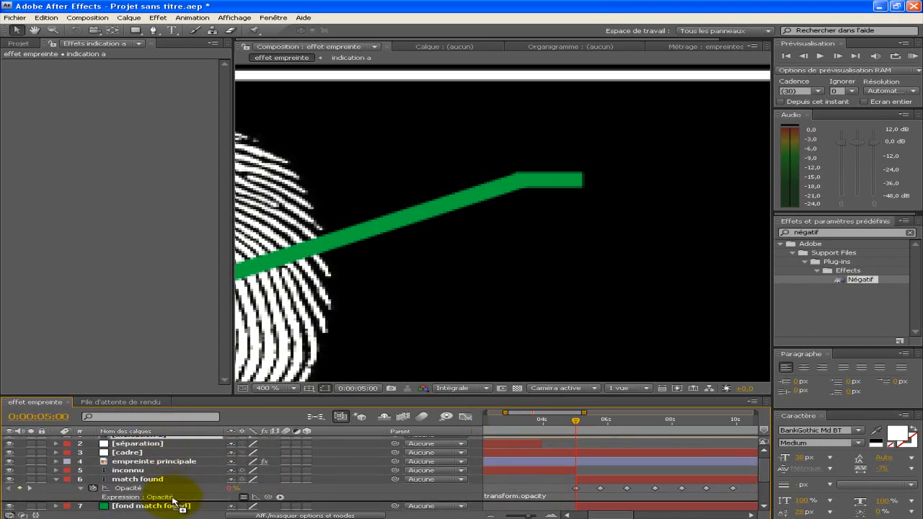
scroll(177, 496, down, 5)
drag(173, 466, 173, 461)
scroll(277, 472, up, 2)
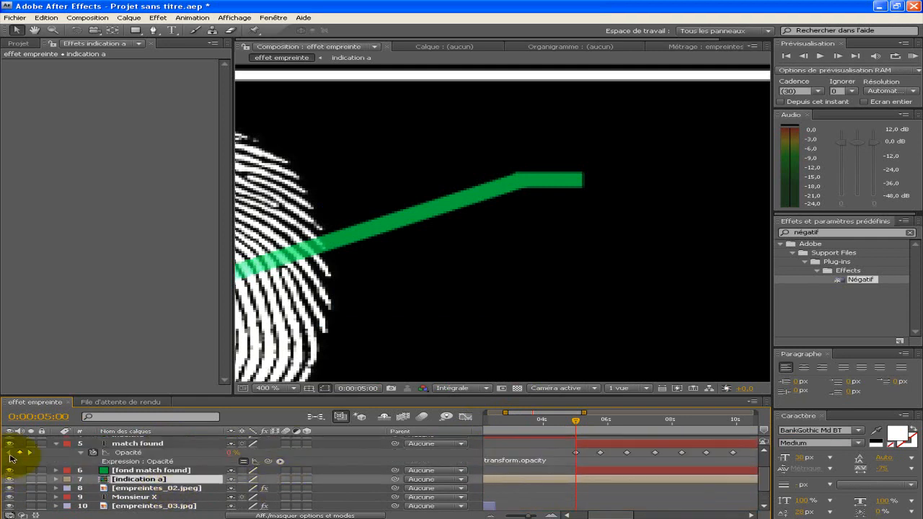
click(58, 446)
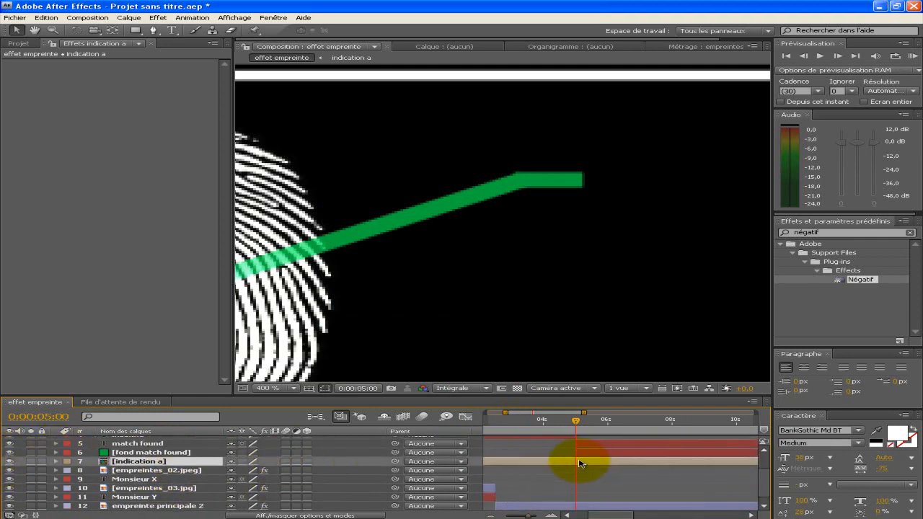
- Trim the start of the indication a layer to 0:00:05:00
click(570, 471)
key(Delete)
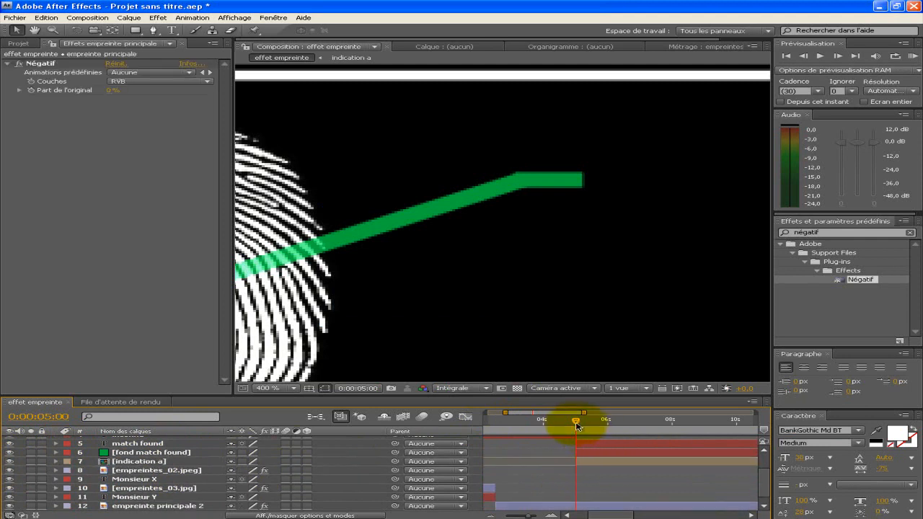
click(584, 461)
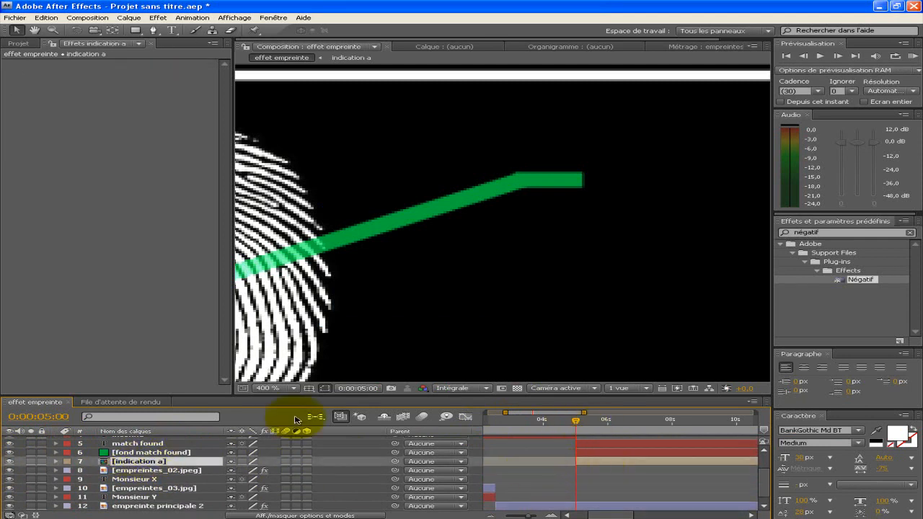
- Add a text layer reading "A" near the outer end of the indication line
click(172, 31)
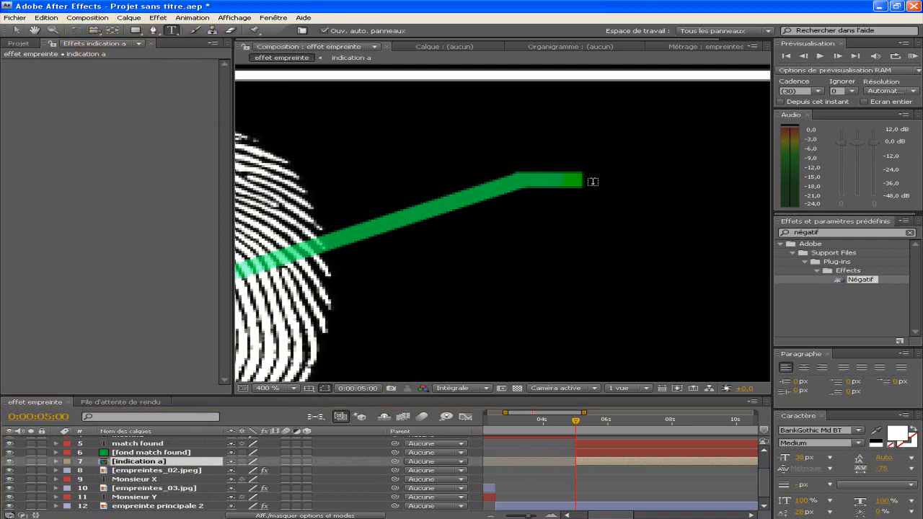
click(587, 179)
text(A)
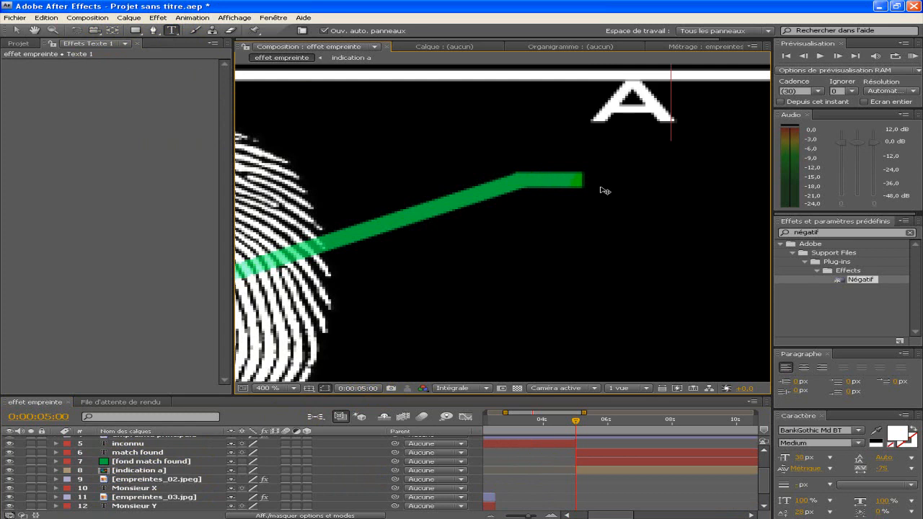
scroll(603, 189, down, 4)
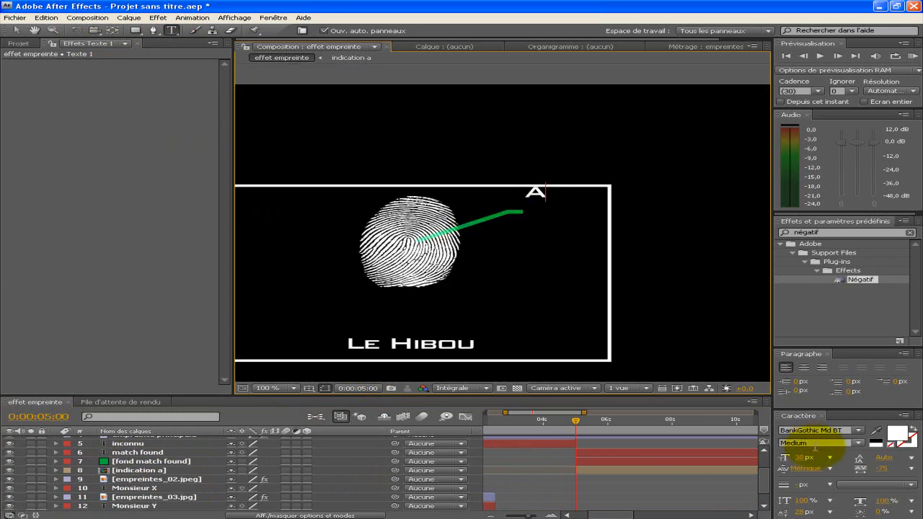
click(14, 31)
- Set the letter A's font size to 29 px and position it just beyond the end of the indication line
click(799, 458)
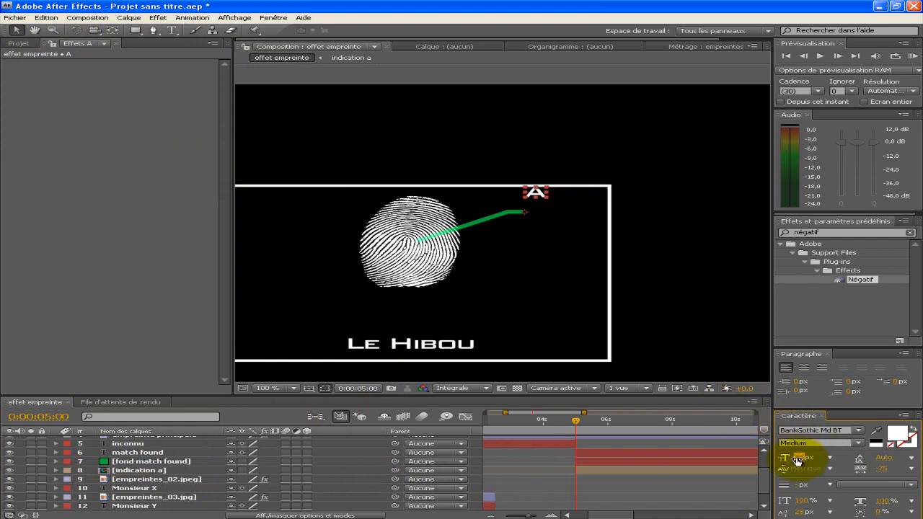
drag(534, 196, 536, 214)
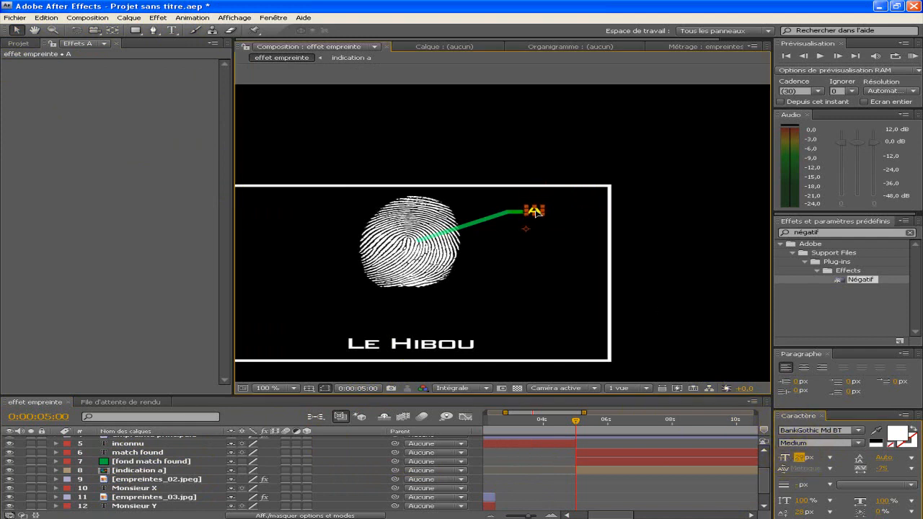
click(563, 221)
click(431, 447)
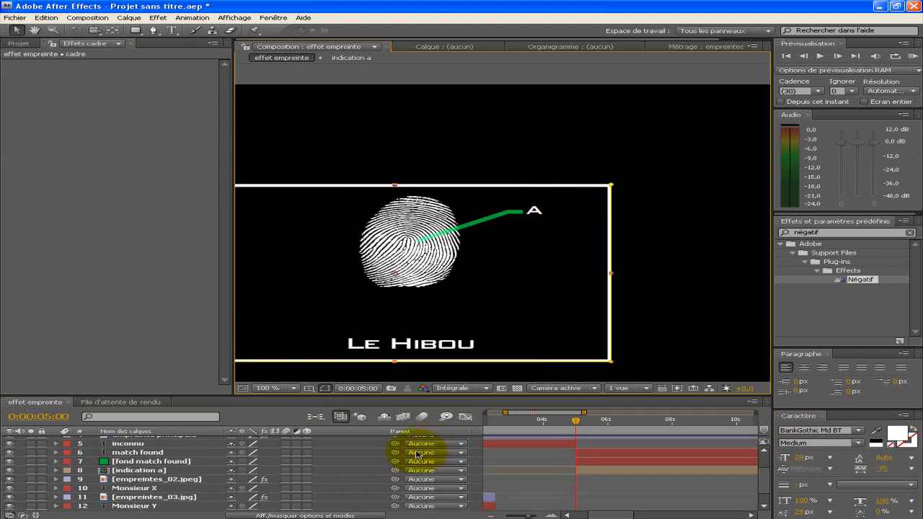
- Copy the hex colour code 00AD3D from the fond match found solid's settings
click(155, 462)
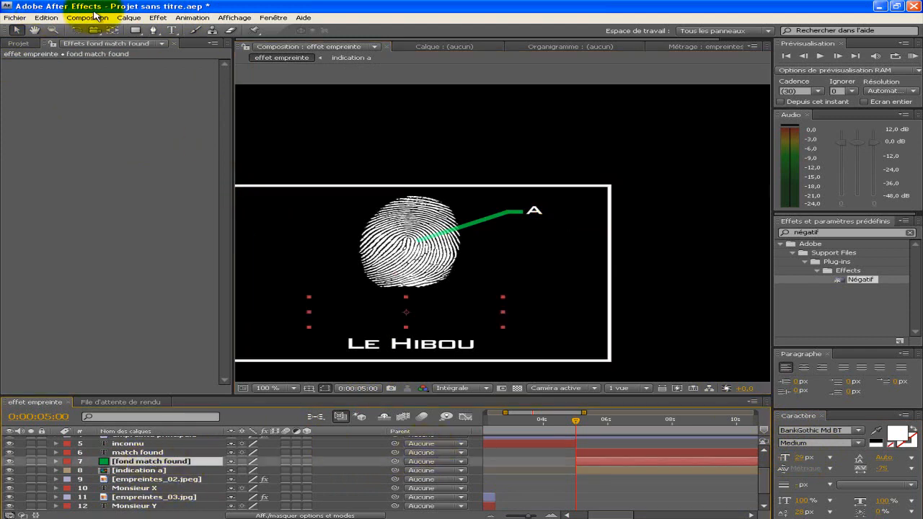
click(130, 18)
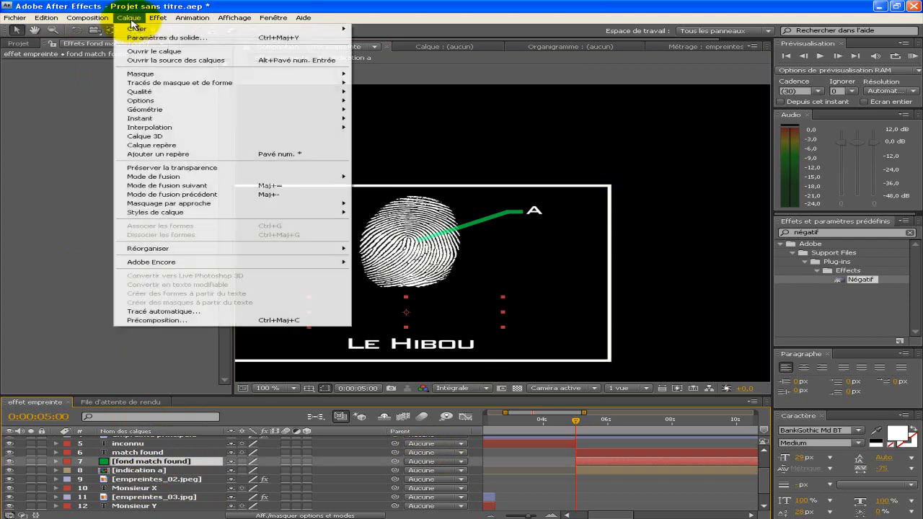
click(159, 38)
click(457, 315)
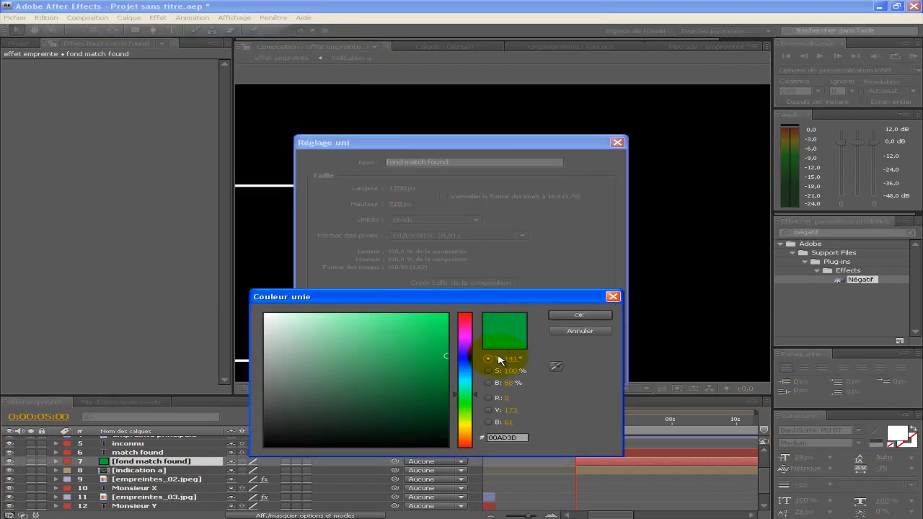
click(514, 438)
click(577, 316)
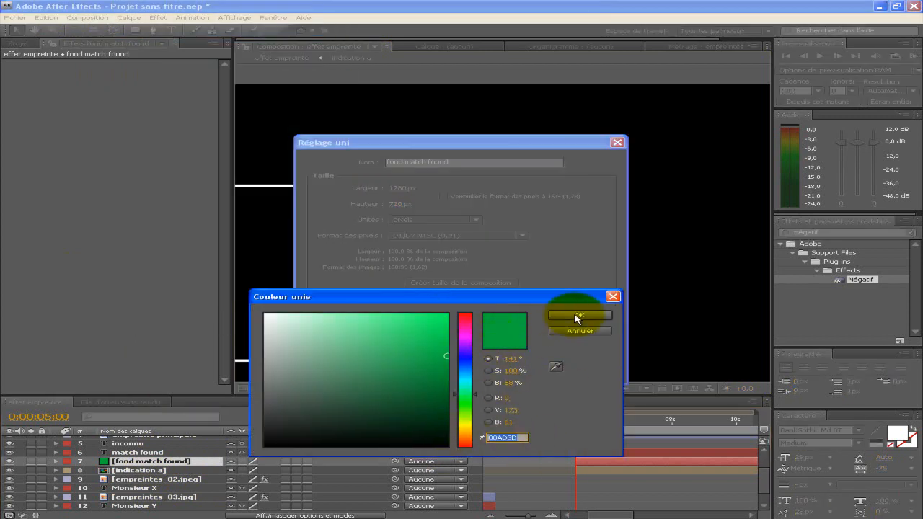
click(514, 372)
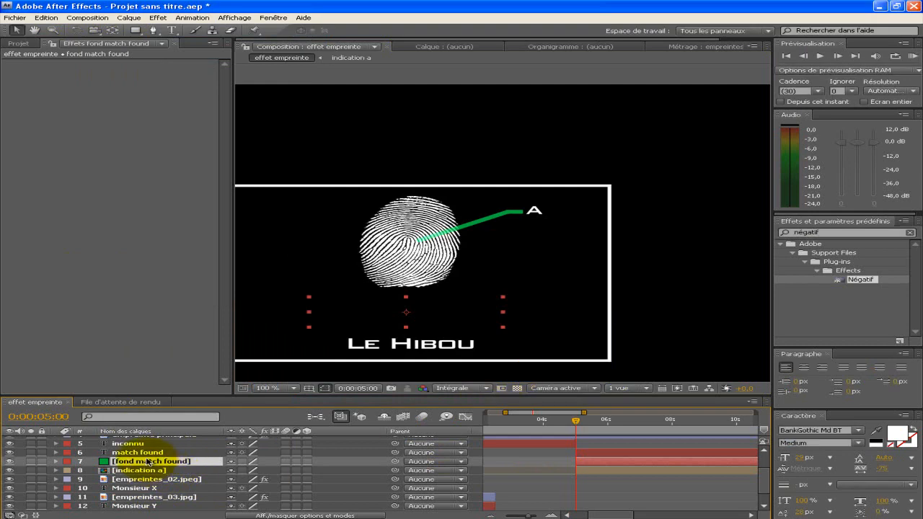
- Move the A text layer directly below indication a and make it start at 0:00:05:00
scroll(149, 463, up, 2)
mouse_move(144, 441)
mouse_down()
mouse_move(152, 507)
mouse_move(154, 469)
mouse_move(130, 458)
mouse_move(137, 455)
mouse_up()
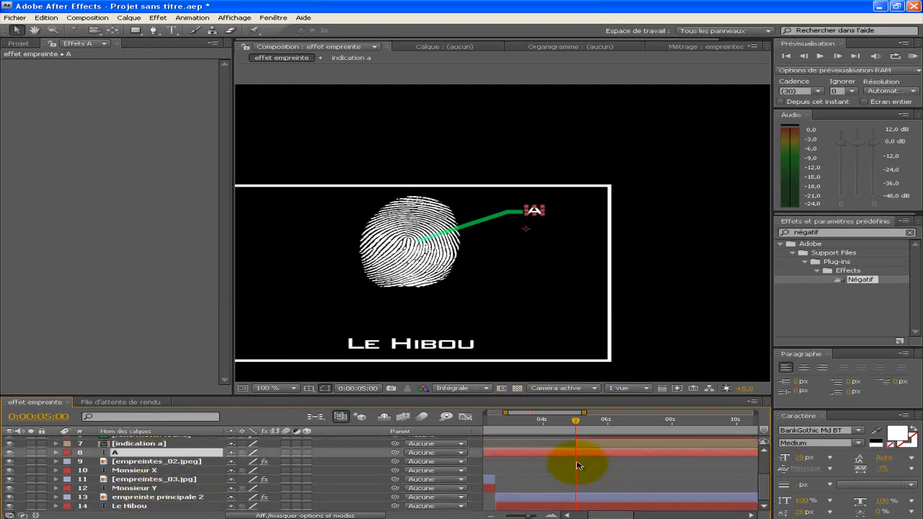
drag(560, 452, 634, 453)
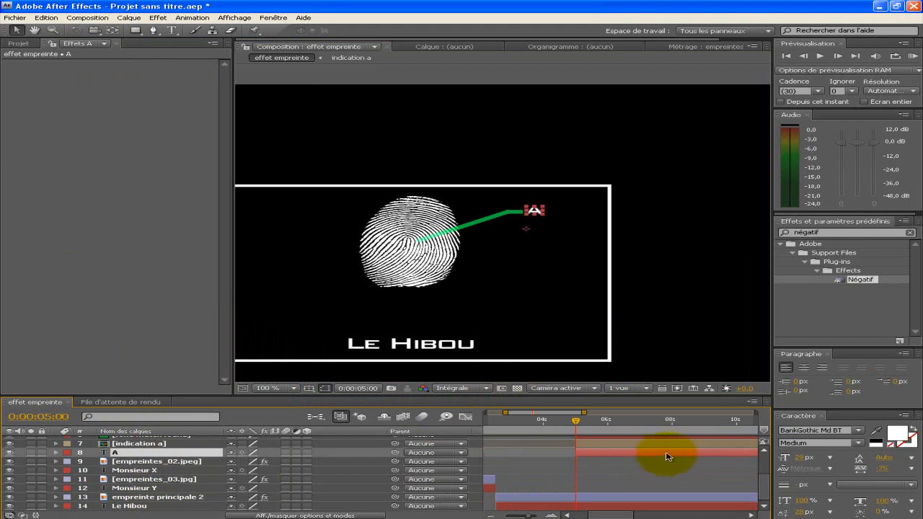
scroll(667, 455, up, 3)
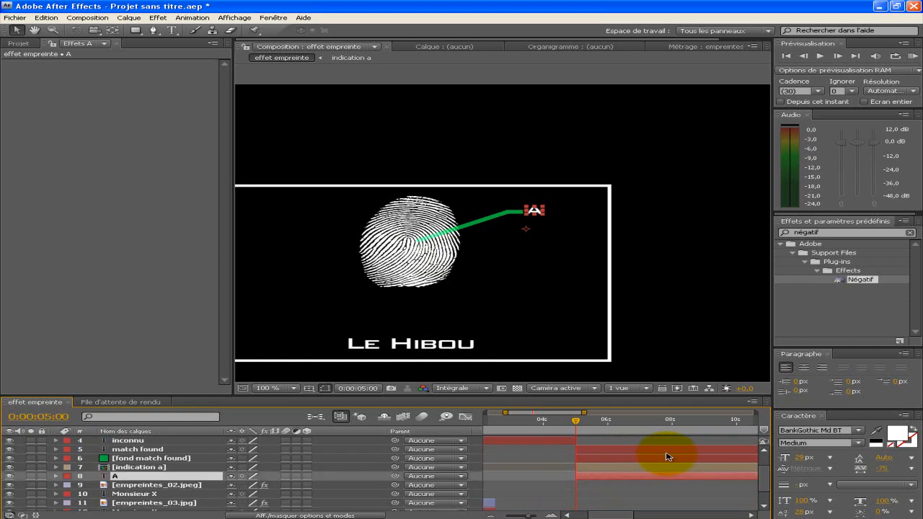
- Set the fill colour of the letter A to the copied green 00AD3D
click(894, 435)
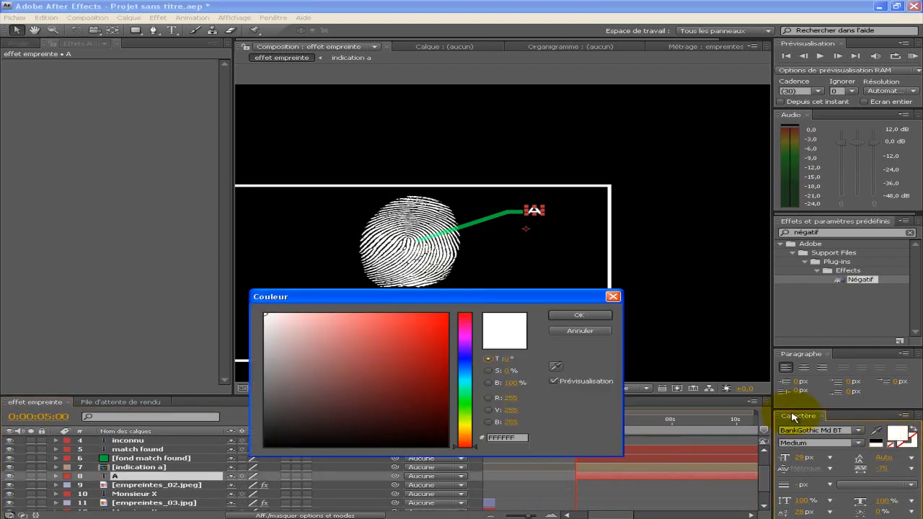
double_click(509, 438)
key(ctrl+v)
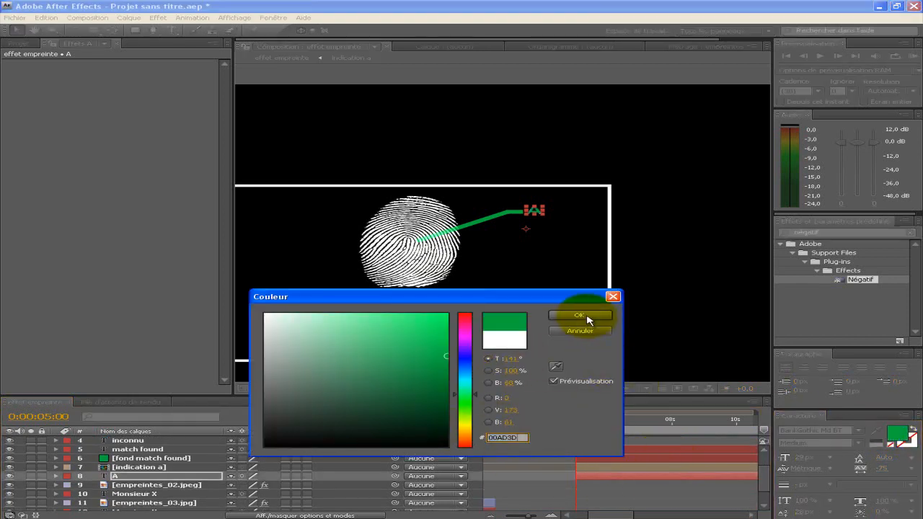
click(588, 316)
click(562, 273)
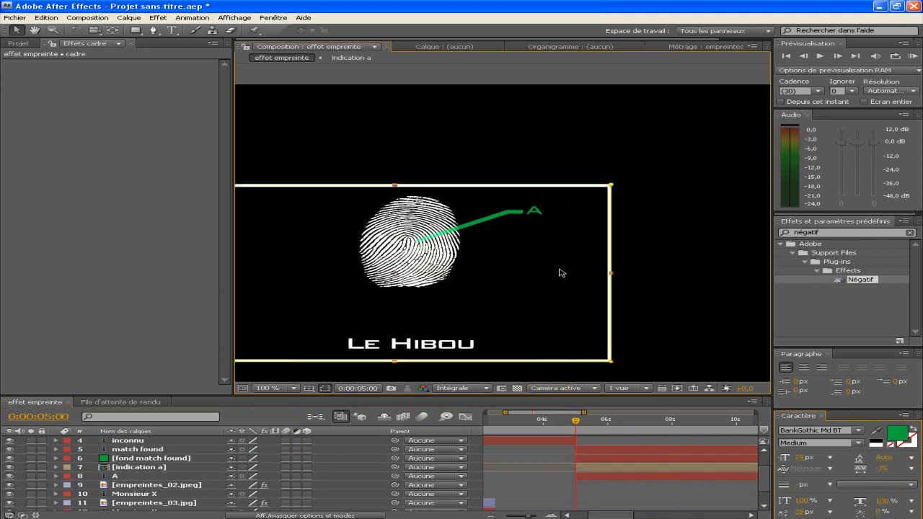
- Add opacity keyframes of 0% at 0:00:05:00 to both the indication a and A layers
click(135, 479)
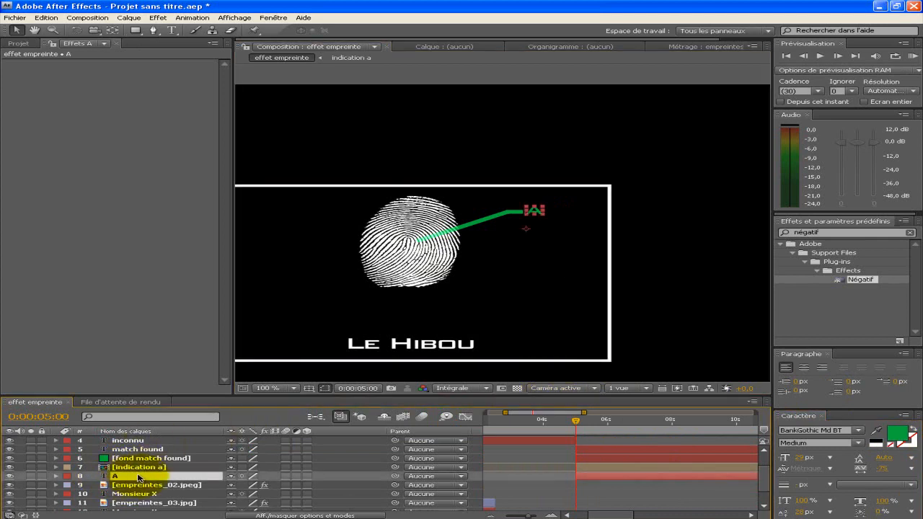
shift+click(137, 469)
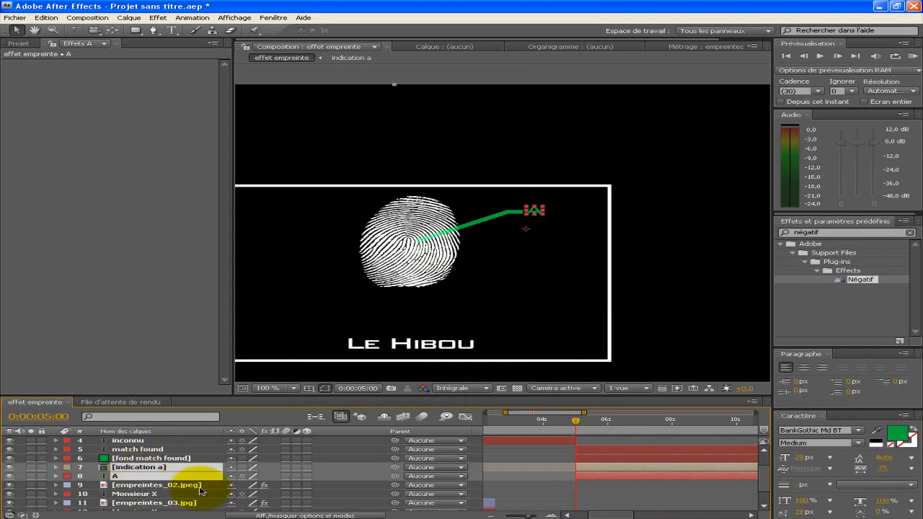
key(alt+shift+t)
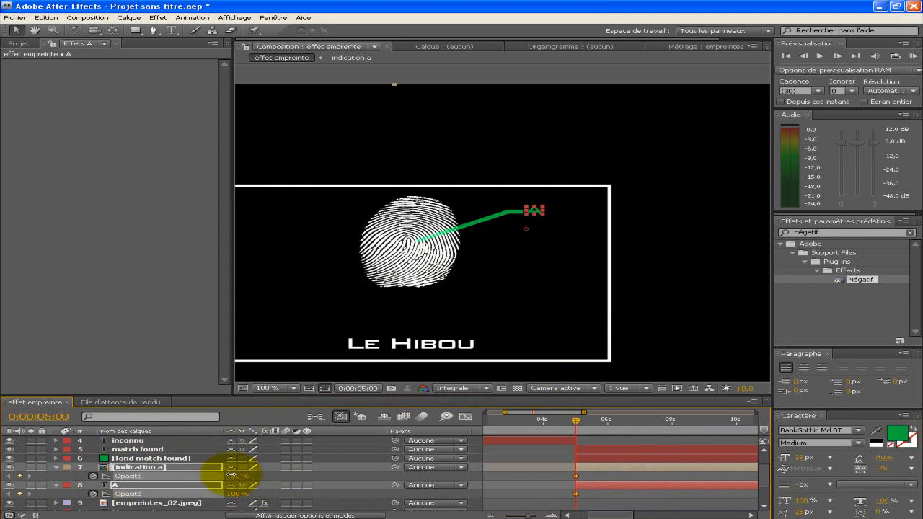
click(235, 476)
text(0)
key(Return)
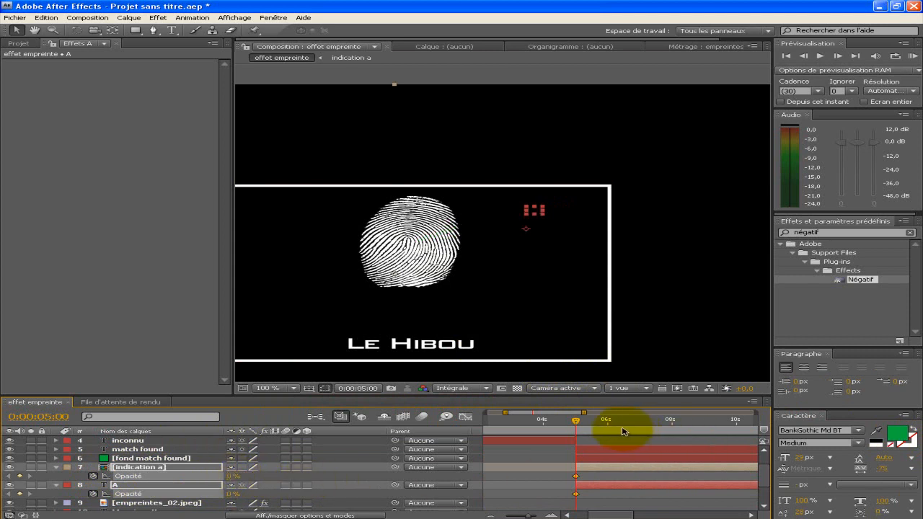
- Keyframe the opacity of indication a and A at 100% shortly before the six-second mark so they fade in together
click(605, 421)
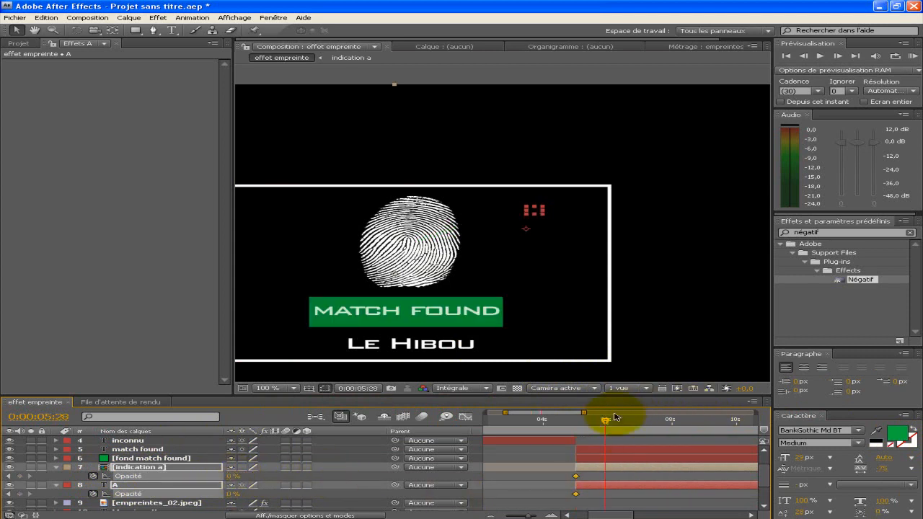
drag(604, 421, 601, 421)
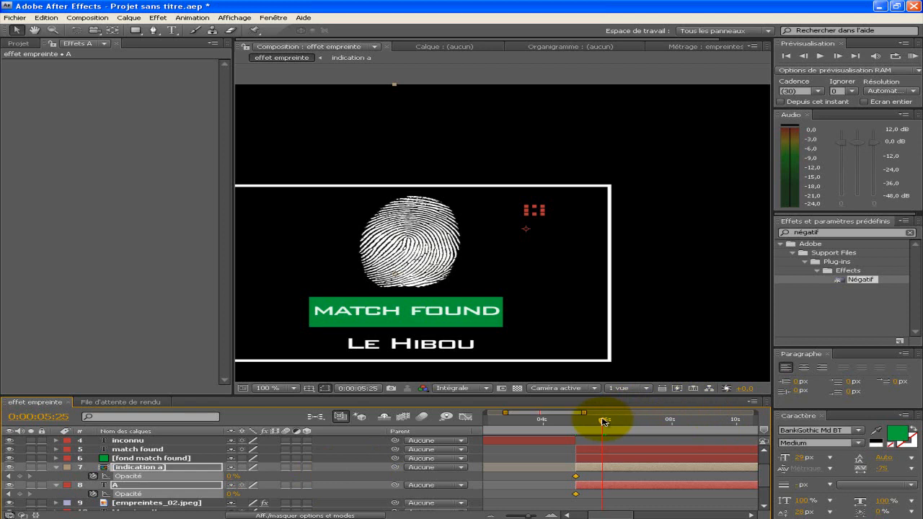
click(231, 476)
text(100)
key(Return)
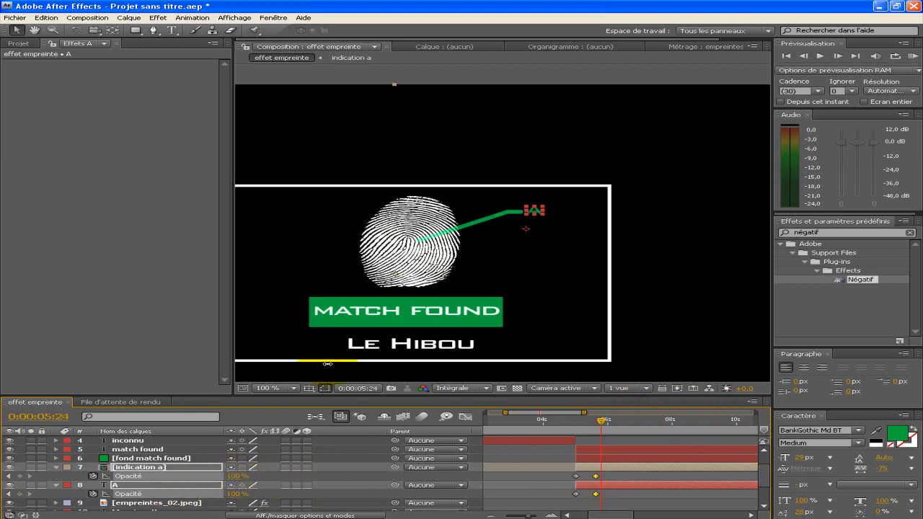
- Fit the whole composition in the viewer and play a RAM preview of the fingerprint animation
click(294, 388)
click(295, 247)
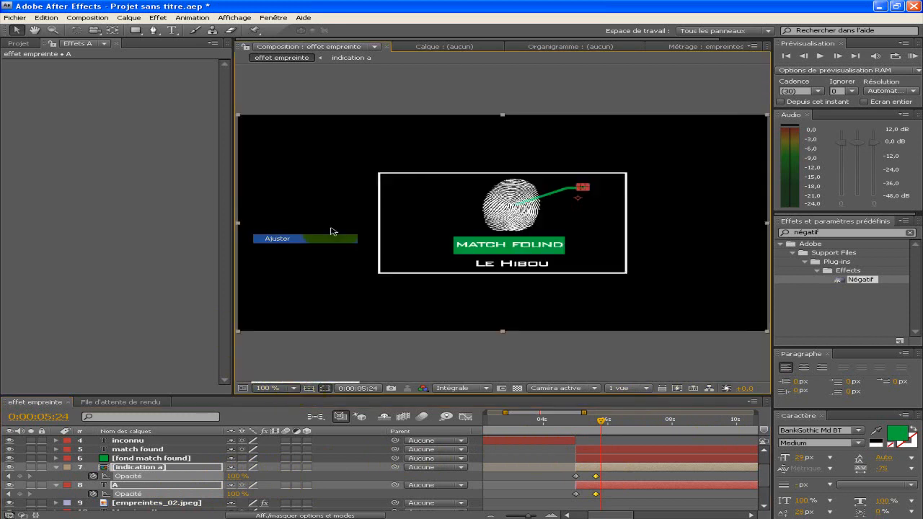
click(912, 56)
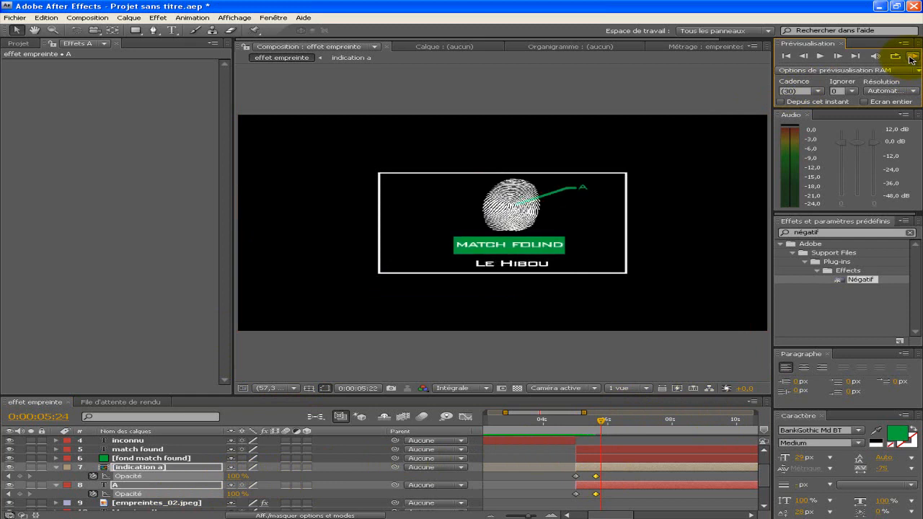
click(627, 370)
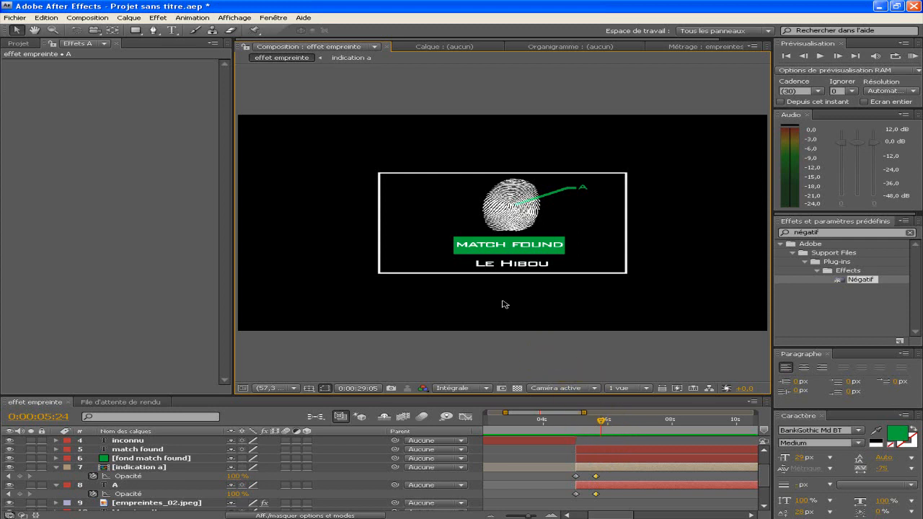
- View the composition at 50% and scrub back to 0:00:04:11 to review the fingerprints merging
scroll(505, 306, down, 3)
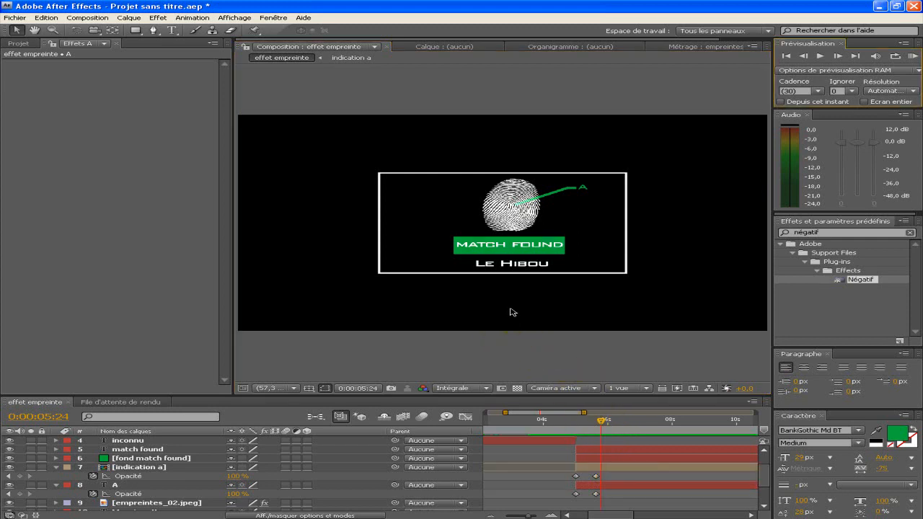
scroll(511, 312, up, 3)
scroll(512, 312, down, 1)
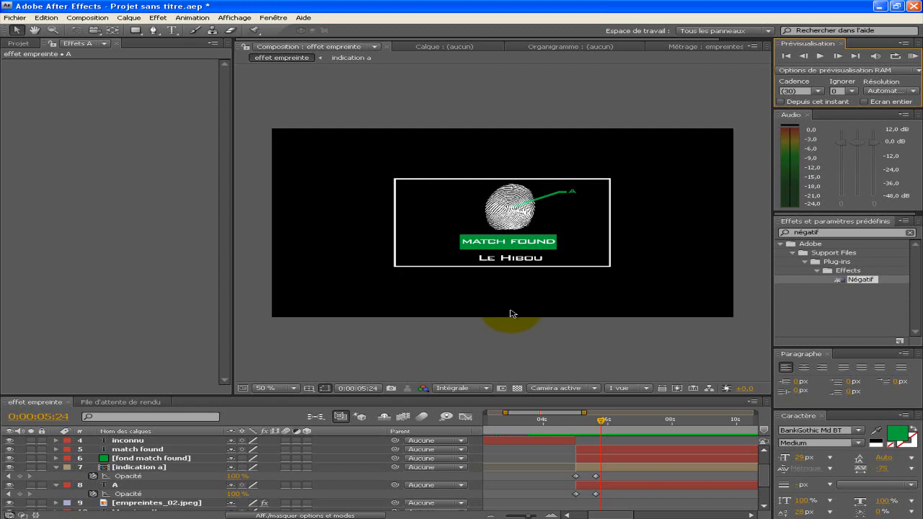
drag(602, 421, 555, 426)
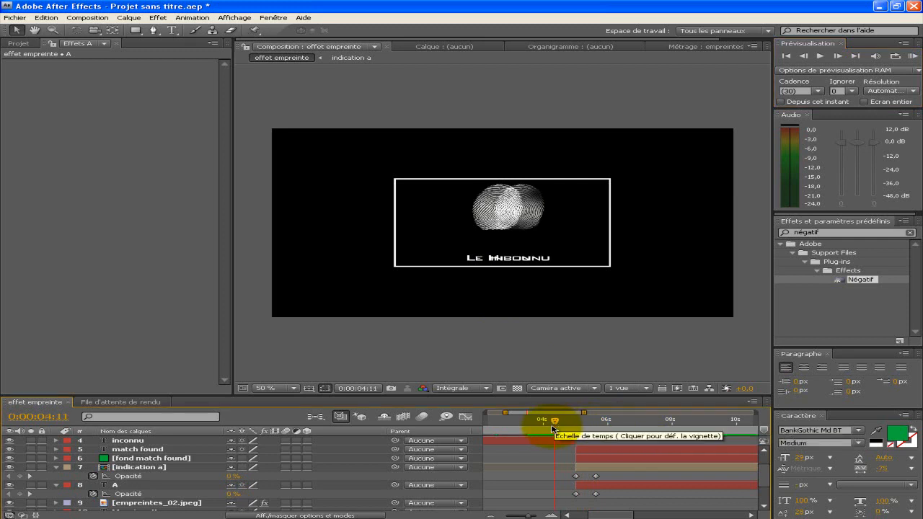